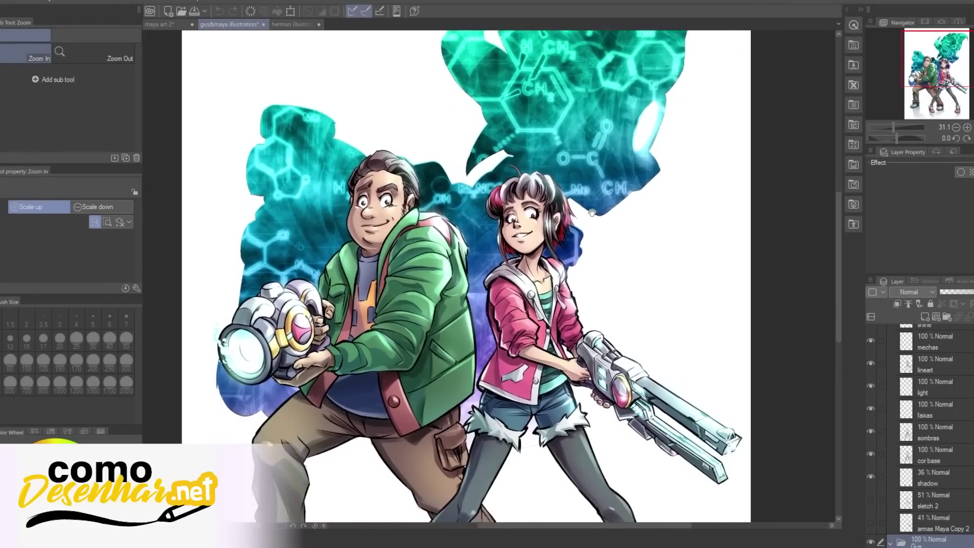
# Look over the full gus&maya illustration and the herman illustration.
pyautogui.moveTo(589, 254); pyautogui.dragTo(583, 194)
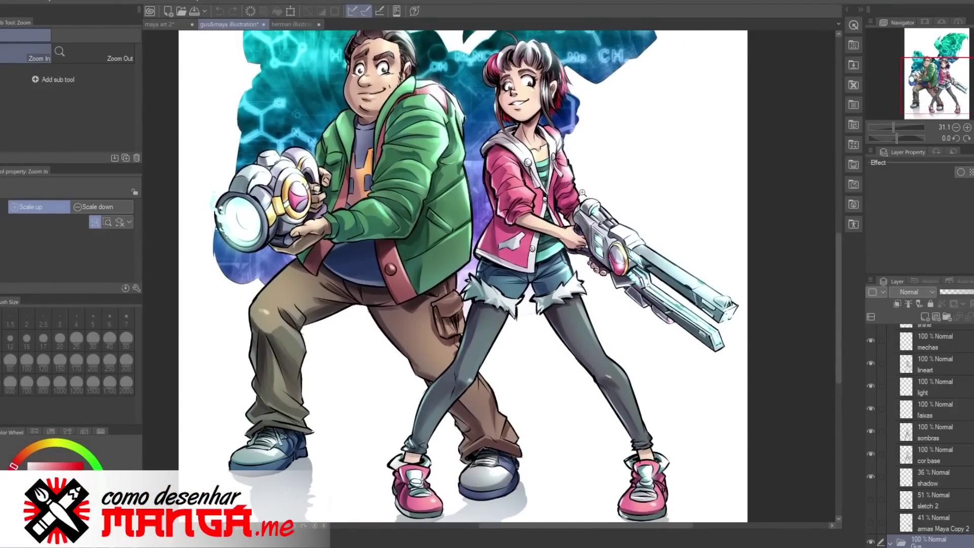
pyautogui.scroll(-3, 578, 201)
pyautogui.scroll(-2, 574, 209)
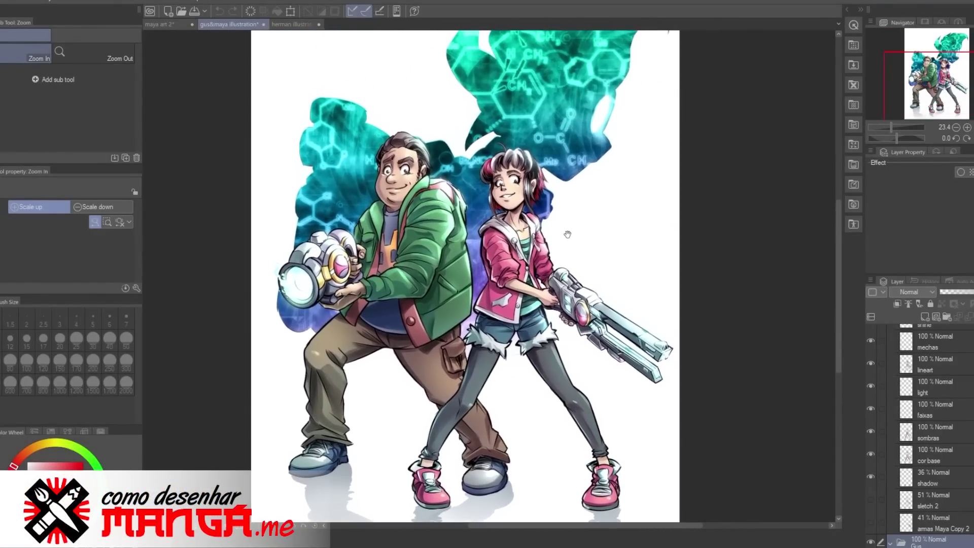
pyautogui.scroll(2, 465, 208)
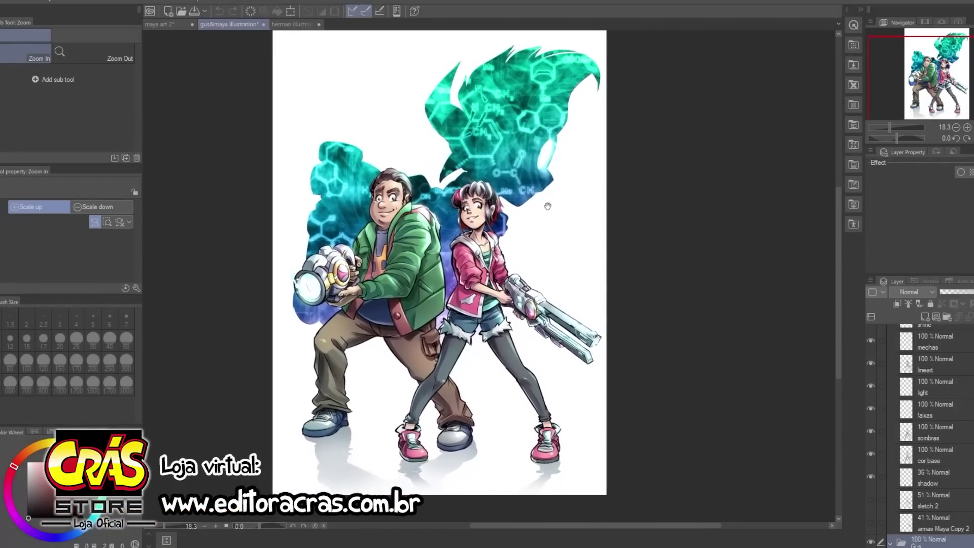
pyautogui.moveTo(465, 208); pyautogui.dragTo(494, 209)
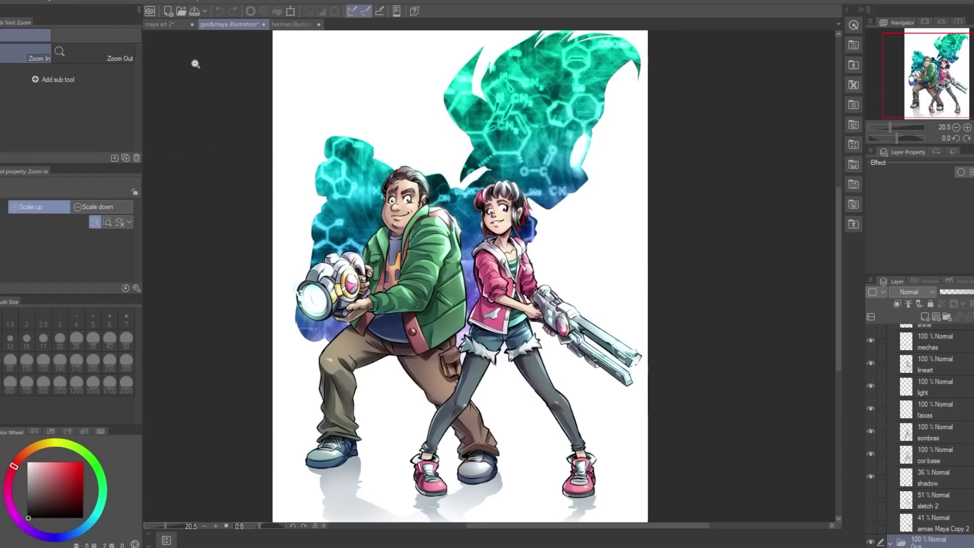
pyautogui.click(275, 27)
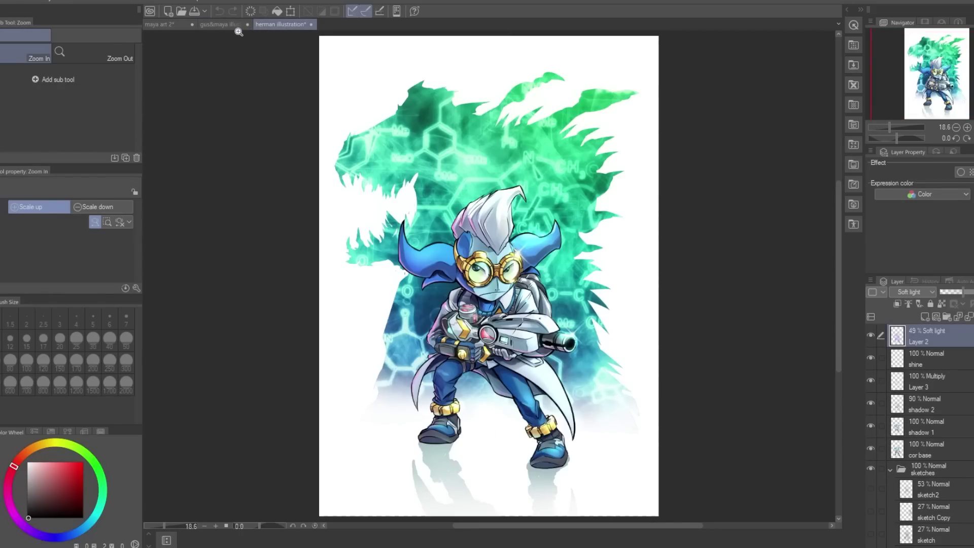
pyautogui.click(533, 294)
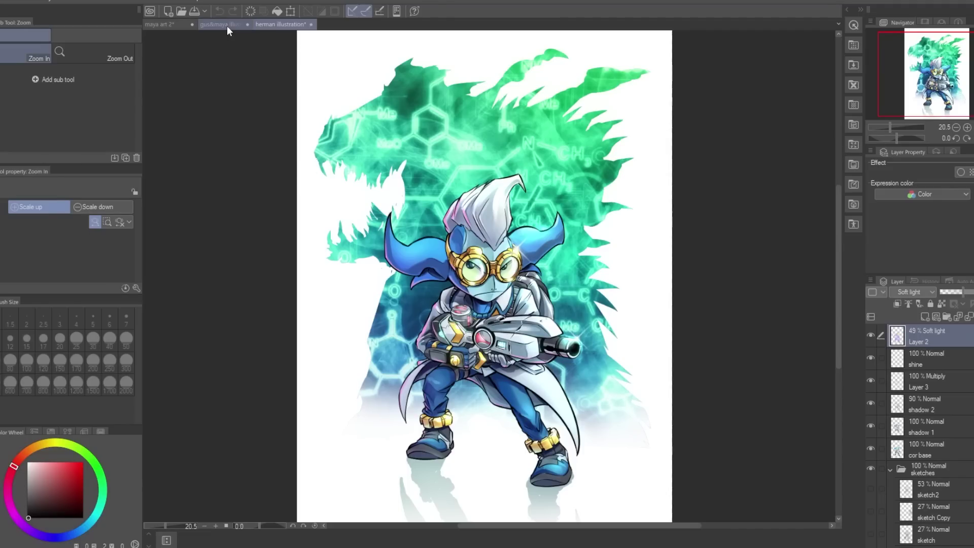
# View the maya art 2 portrait and examine the two characters in the gus&maya illustration again.
pyautogui.click(179, 24)
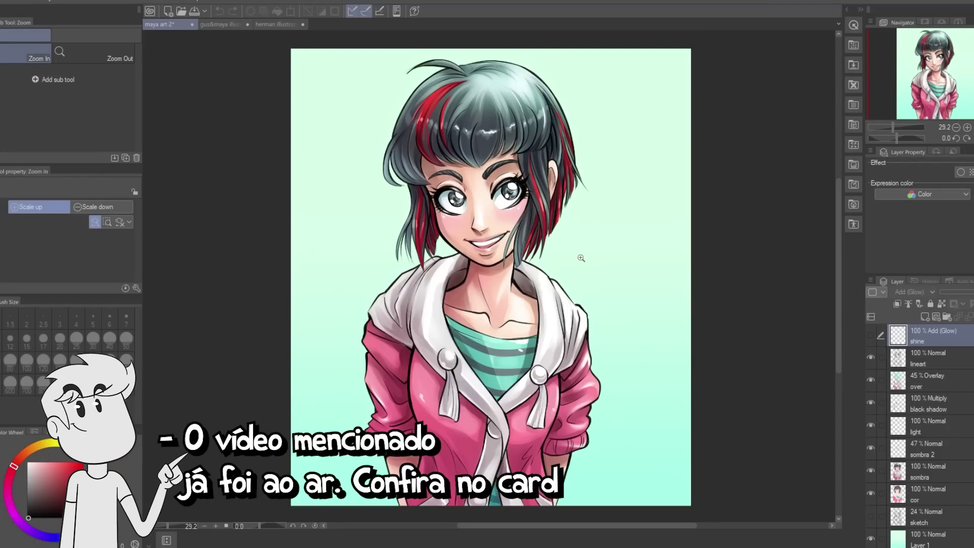
pyautogui.click(228, 25)
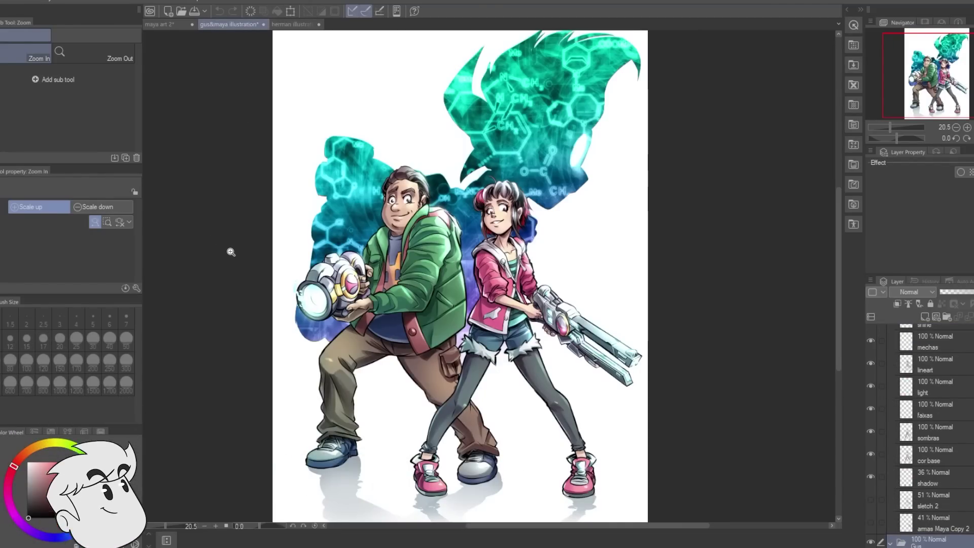
pyautogui.click(444, 283)
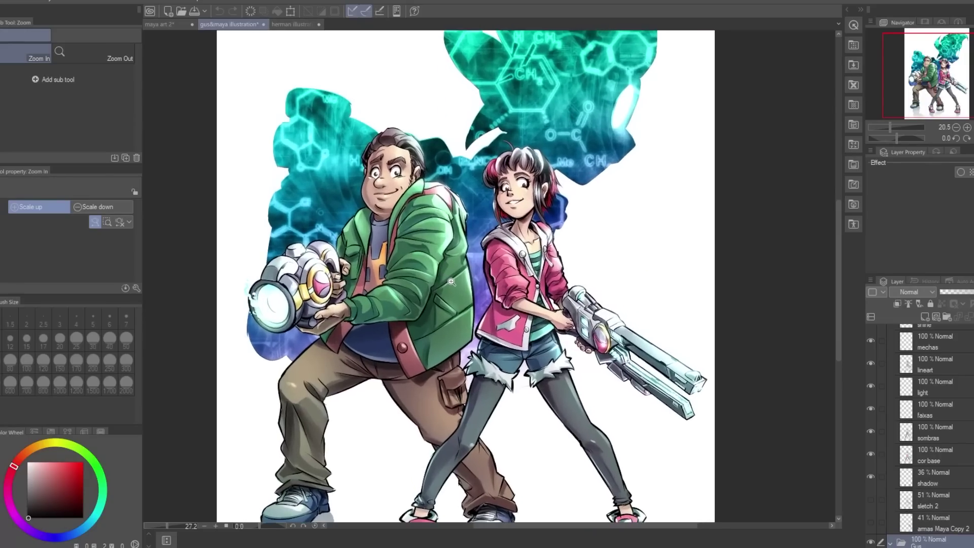
pyautogui.scroll(-3, 451, 282)
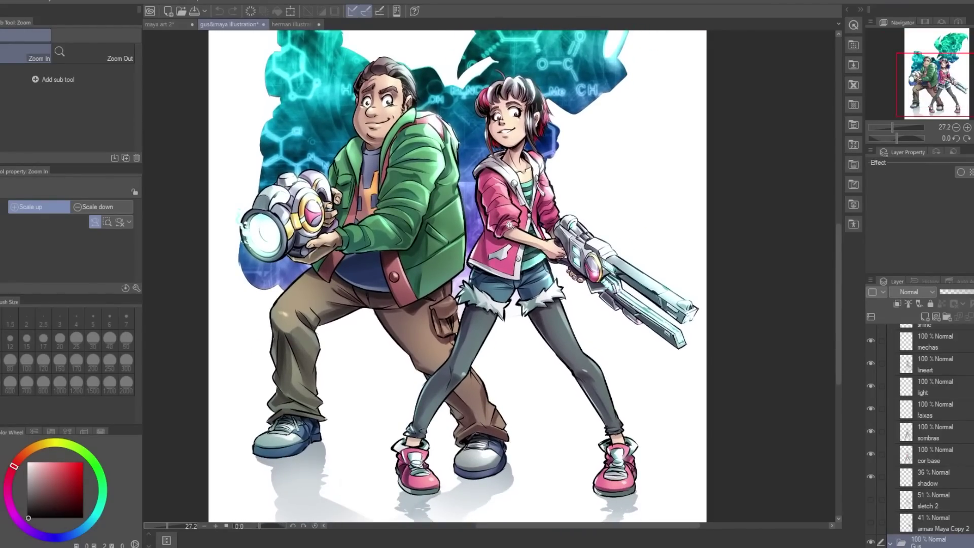
pyautogui.scroll(1, 528, 196)
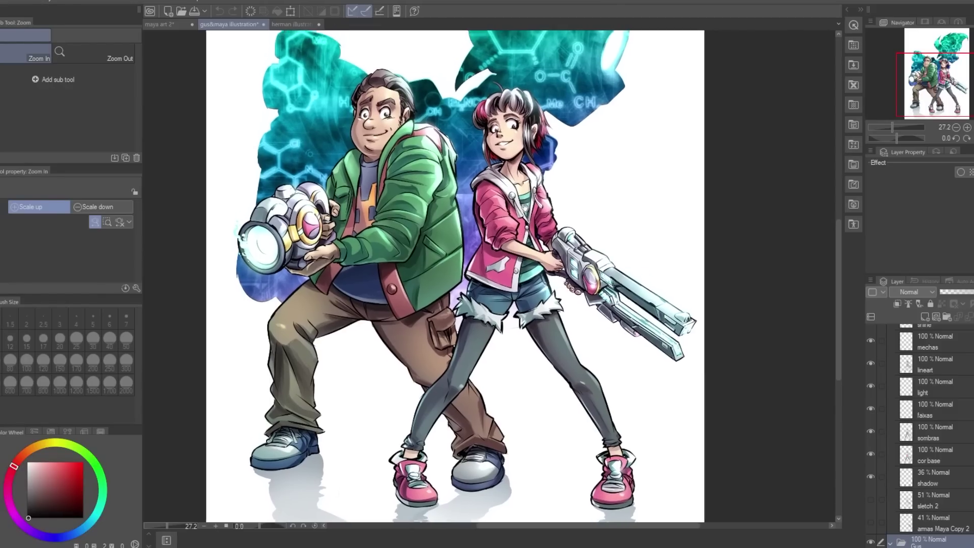
pyautogui.moveTo(525, 207); pyautogui.dragTo(521, 263)
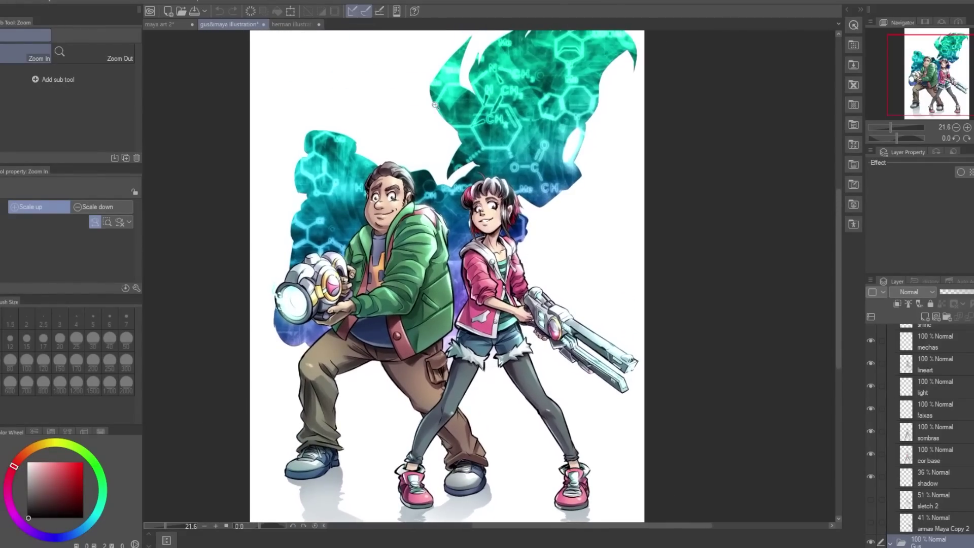
# Examine the herman illustration up close, from the character's goggles to the dragon-shaped background.
pyautogui.click(294, 25)
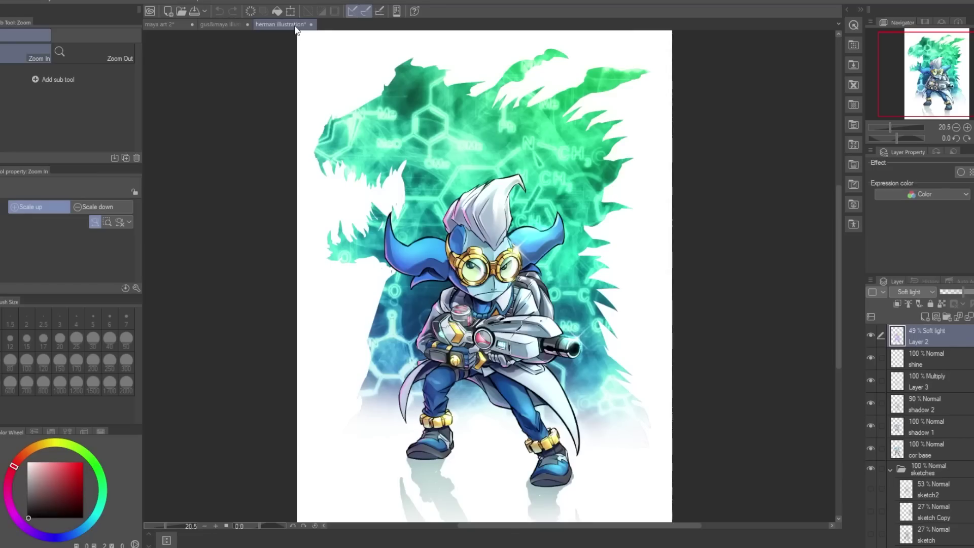
pyautogui.scroll(2, 505, 298)
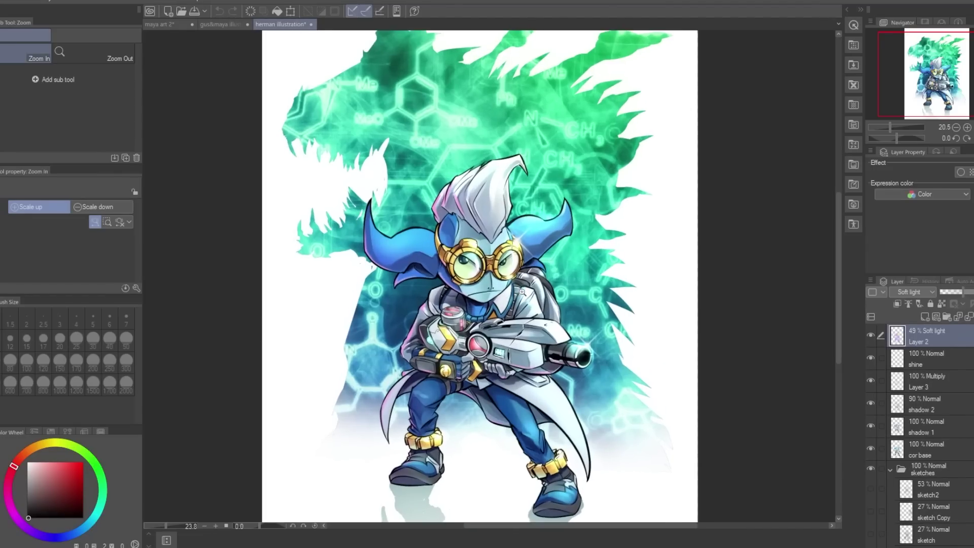
pyautogui.moveTo(557, 281); pyautogui.dragTo(558, 273)
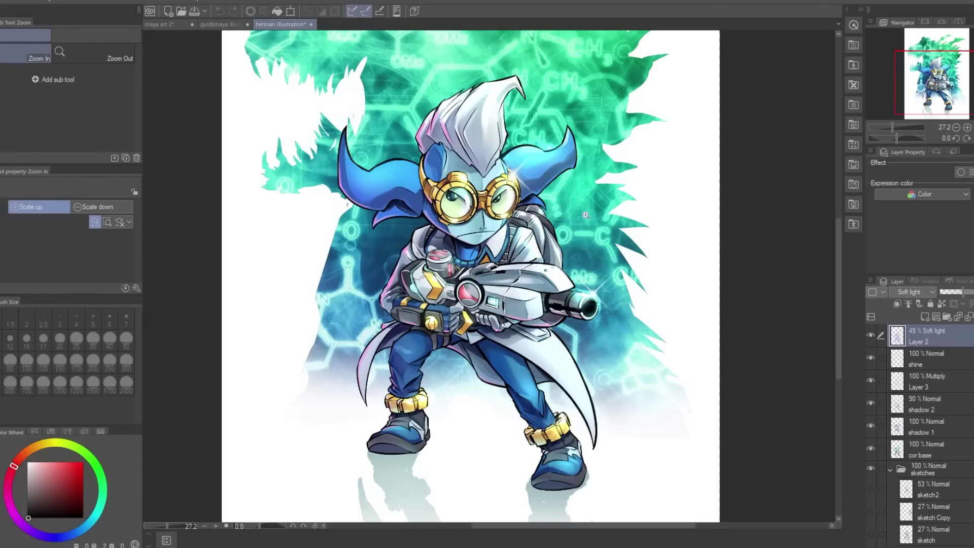
pyautogui.scroll(-2, 581, 152)
pyautogui.moveTo(569, 168); pyautogui.dragTo(554, 229)
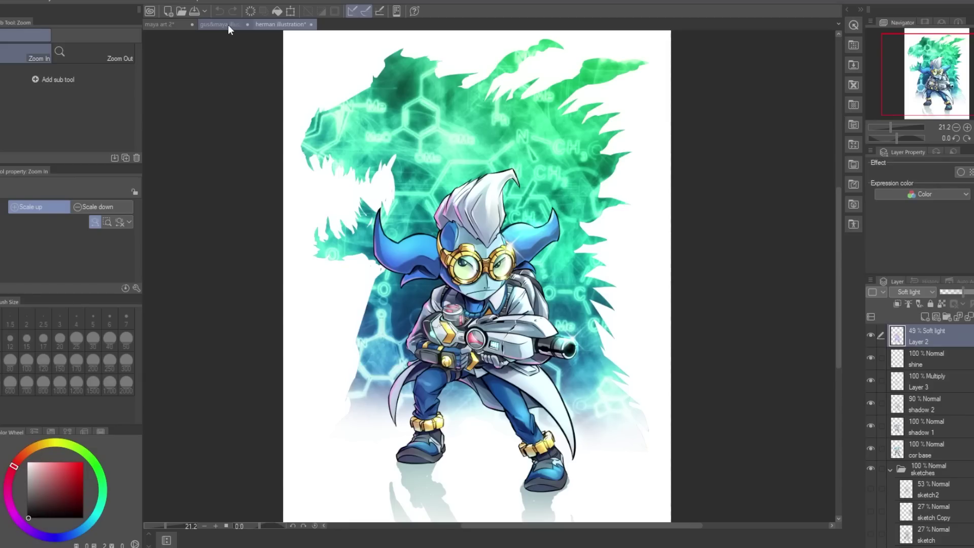
# In maya art 2, hide every layer from shine down to cor, keeping the gradient background Layer 1 visible.
pyautogui.click(173, 24)
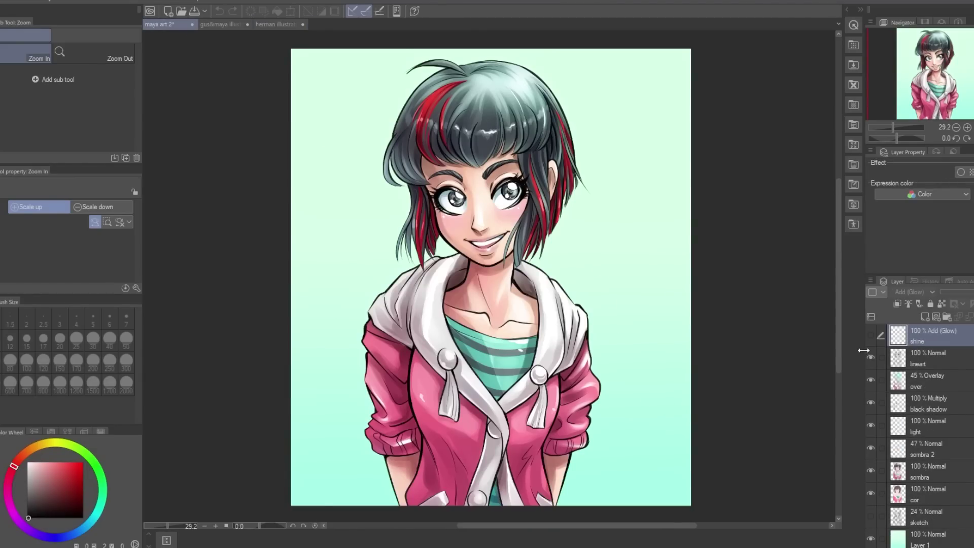
pyautogui.click(869, 335)
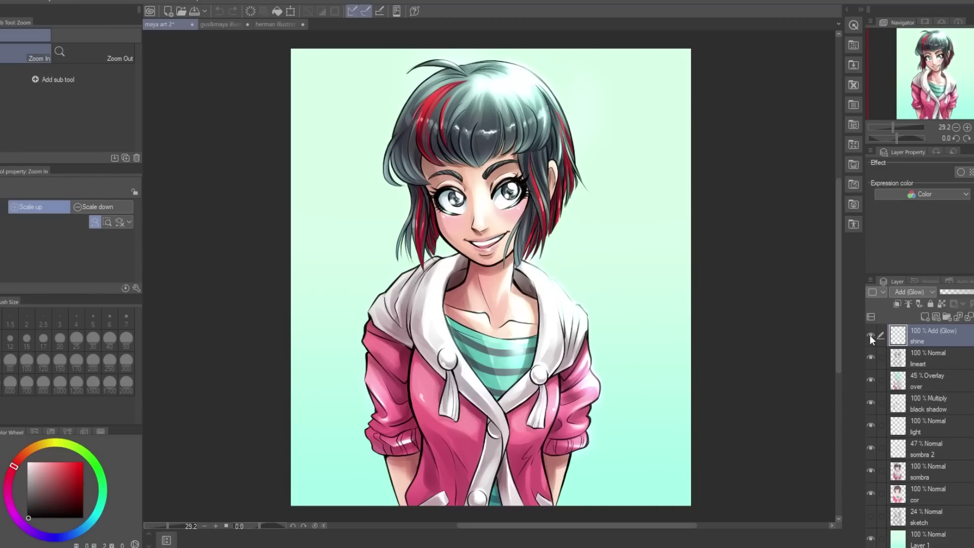
pyautogui.moveTo(870, 335); pyautogui.dragTo(878, 494)
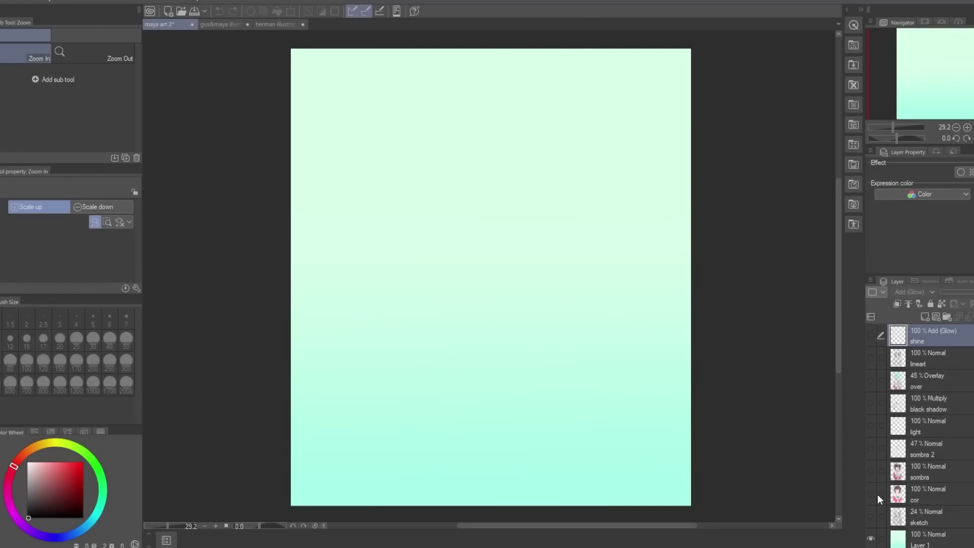
pyautogui.click(871, 539)
pyautogui.click(871, 539)
# Show the sketch layer and raise its opacity to 100%.
pyautogui.click(871, 517)
pyautogui.click(939, 517)
pyautogui.click(968, 294)
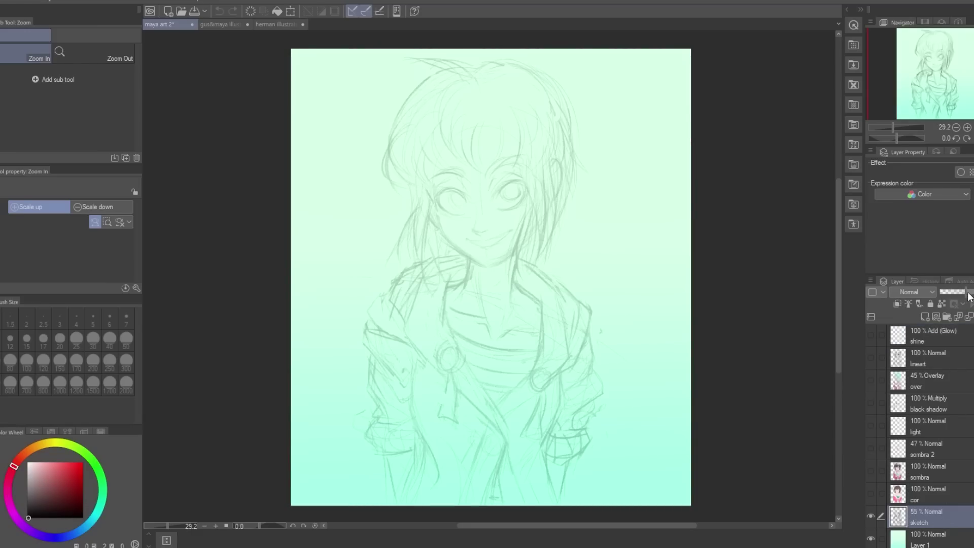
pyautogui.moveTo(968, 296); pyautogui.dragTo(973, 297)
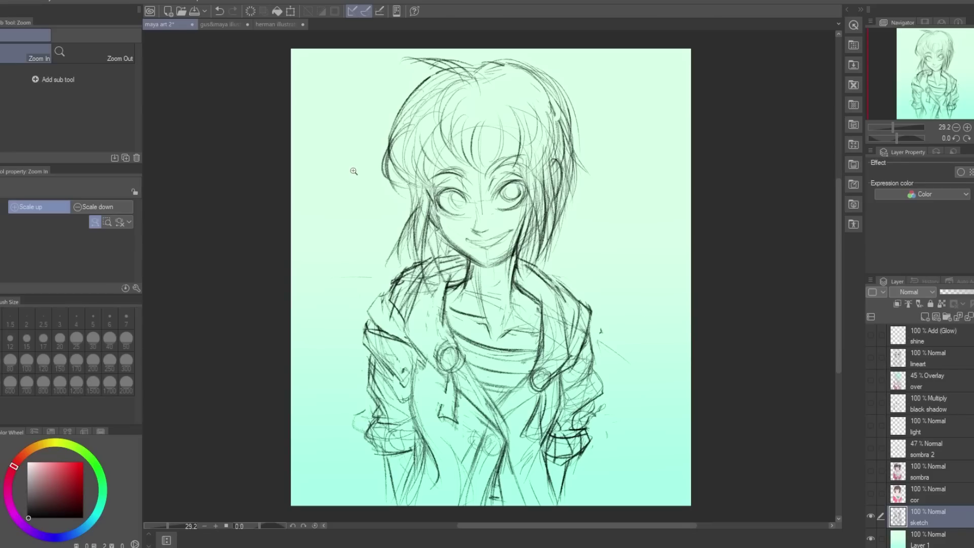
pyautogui.moveTo(542, 248); pyautogui.dragTo(497, 250)
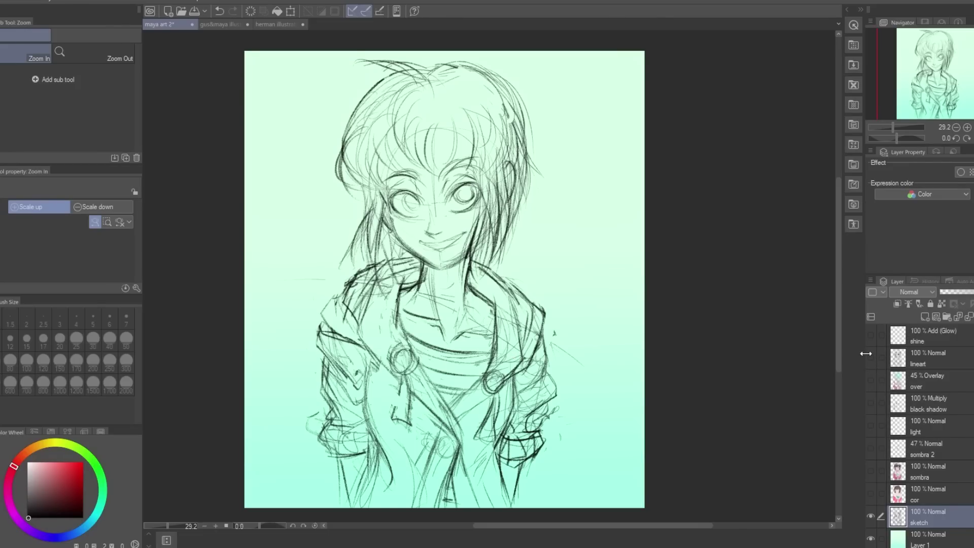
# Lower the sketch layer's opacity to 35%.
pyautogui.click(927, 356)
pyautogui.click(931, 517)
pyautogui.click(960, 293)
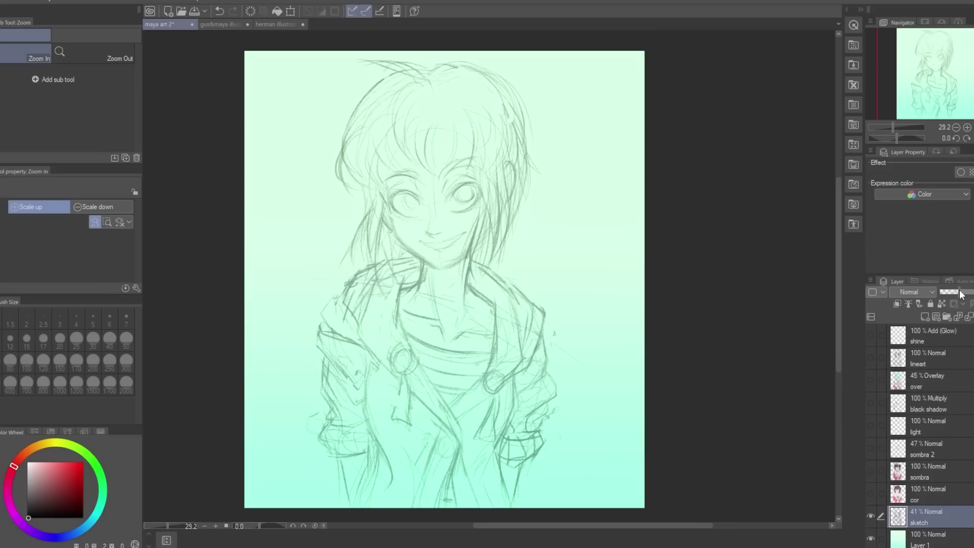
pyautogui.click(957, 293)
# Select the lineart layer and make it visible over the faded sketch, focusing on the character's head.
pyautogui.click(942, 358)
pyautogui.click(871, 358)
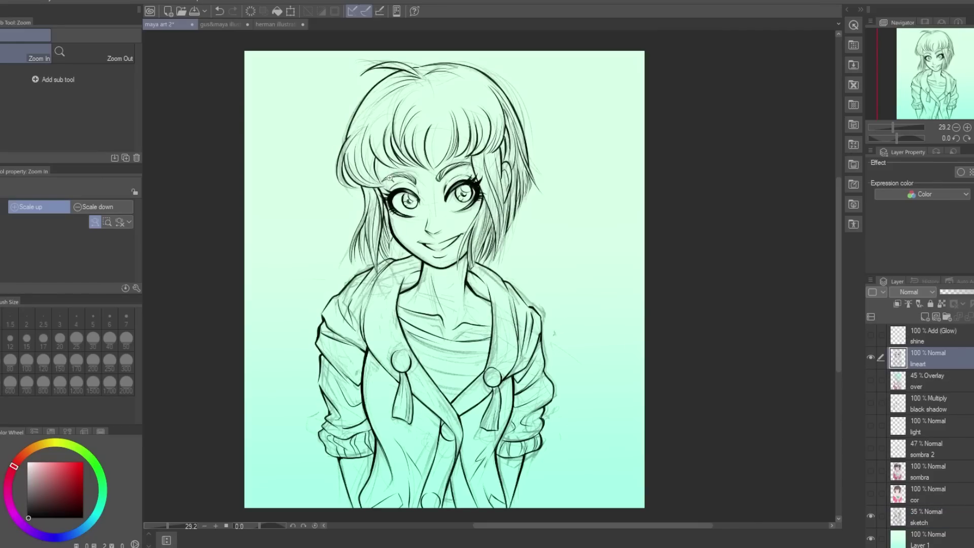
pyautogui.click(442, 163)
pyautogui.moveTo(442, 163); pyautogui.dragTo(451, 163)
pyautogui.moveTo(497, 198); pyautogui.dragTo(473, 252)
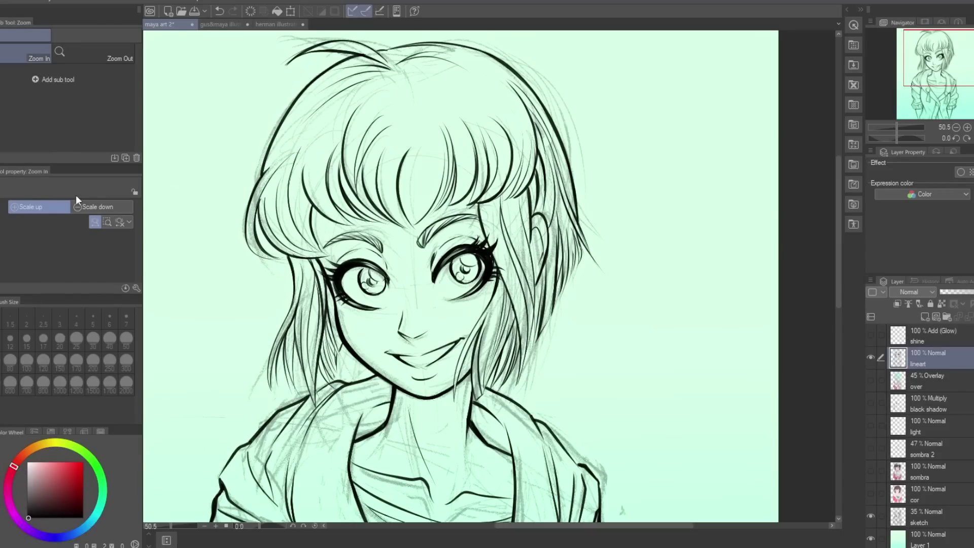
# Pick the つけペン brush from the ruled-line decoration tools.
pyautogui.press('b')
pyautogui.press('b')
pyautogui.press('b')
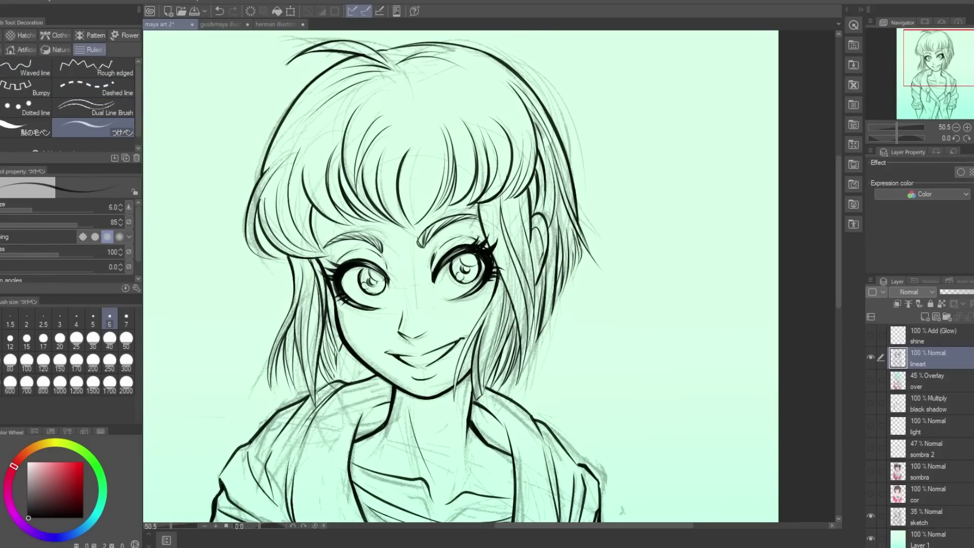
# Examine the lineart's line weight across the character's hair, eyes, face and jacket.
pyautogui.hotkey('ctrl', 'space')
pyautogui.moveTo(520, 315); pyautogui.dragTo(525, 354)
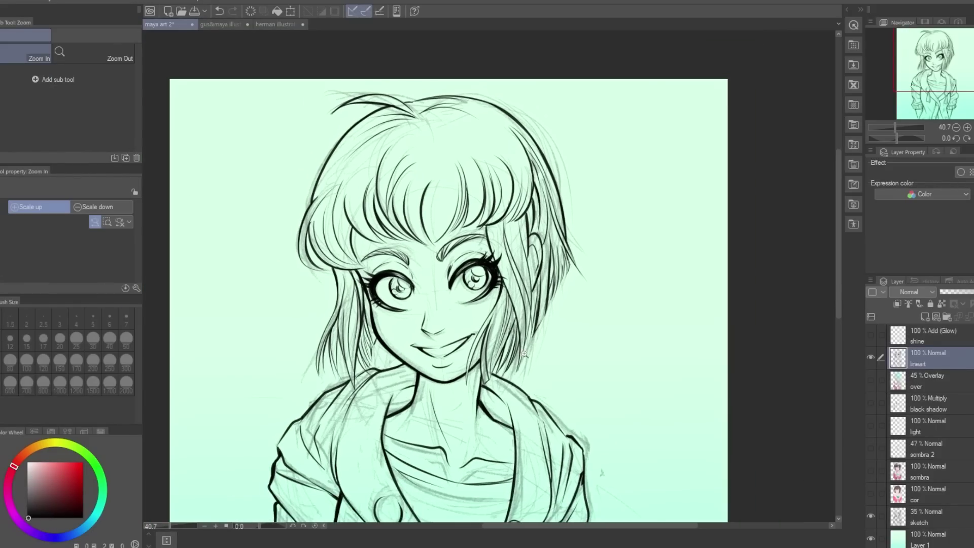
pyautogui.scroll(9, 415, 167)
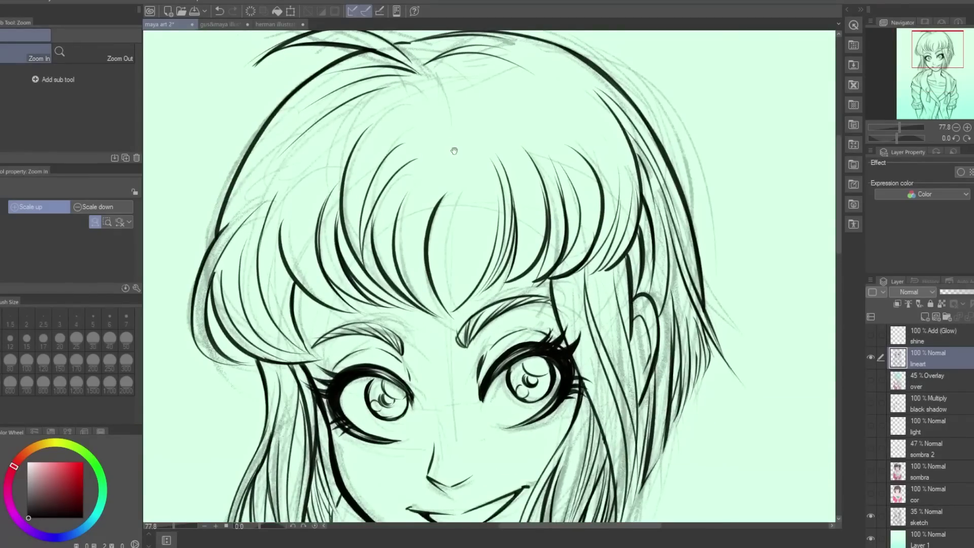
pyautogui.moveTo(452, 148); pyautogui.dragTo(463, 208)
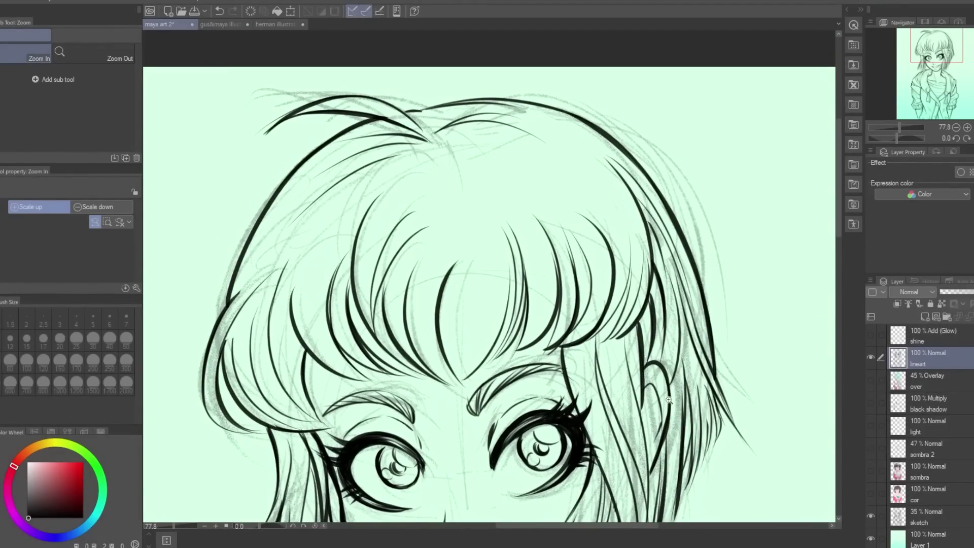
pyautogui.moveTo(513, 449); pyautogui.dragTo(543, 203)
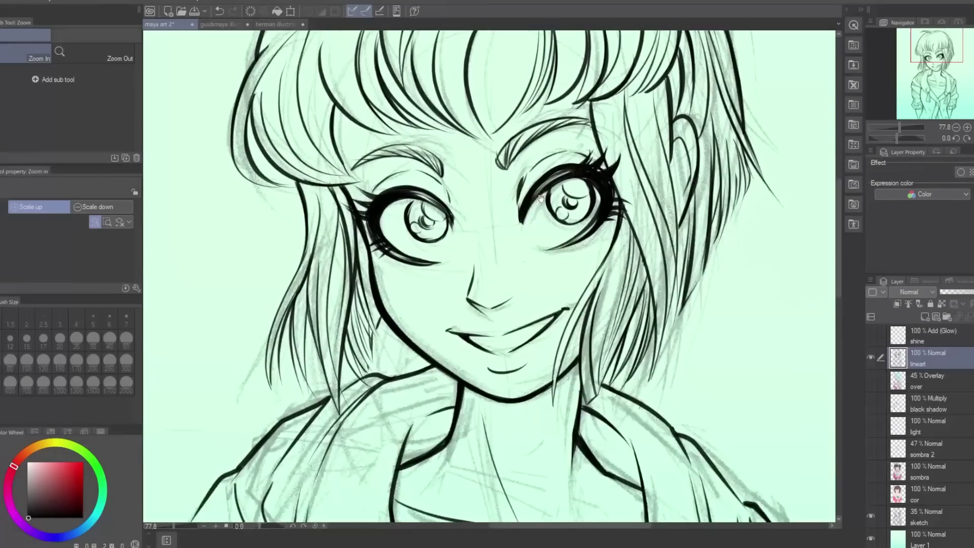
pyautogui.moveTo(593, 387); pyautogui.dragTo(590, 210)
pyautogui.moveTo(557, 276); pyautogui.dragTo(520, 311)
pyautogui.scroll(-8, 520, 311)
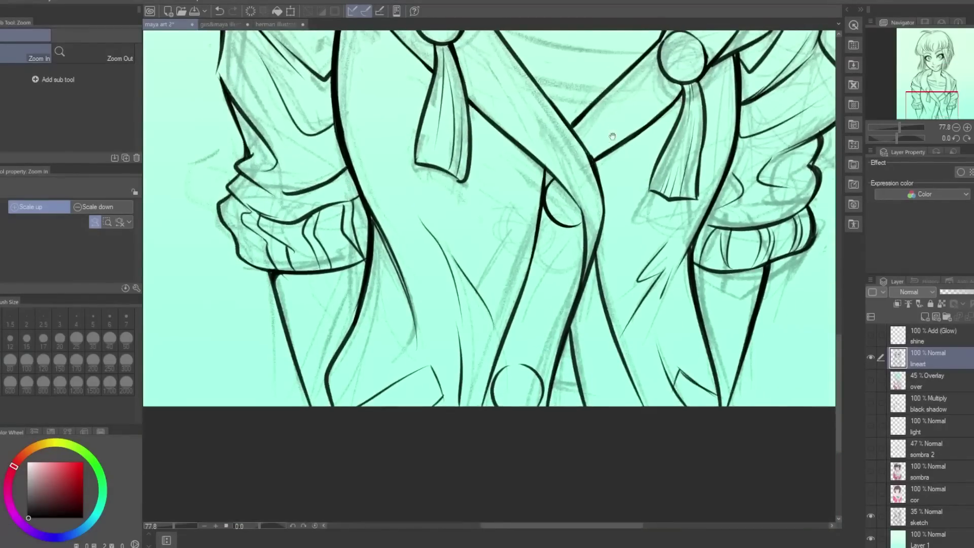
pyautogui.moveTo(613, 136); pyautogui.dragTo(604, 367)
pyautogui.scroll(-5, 613, 181)
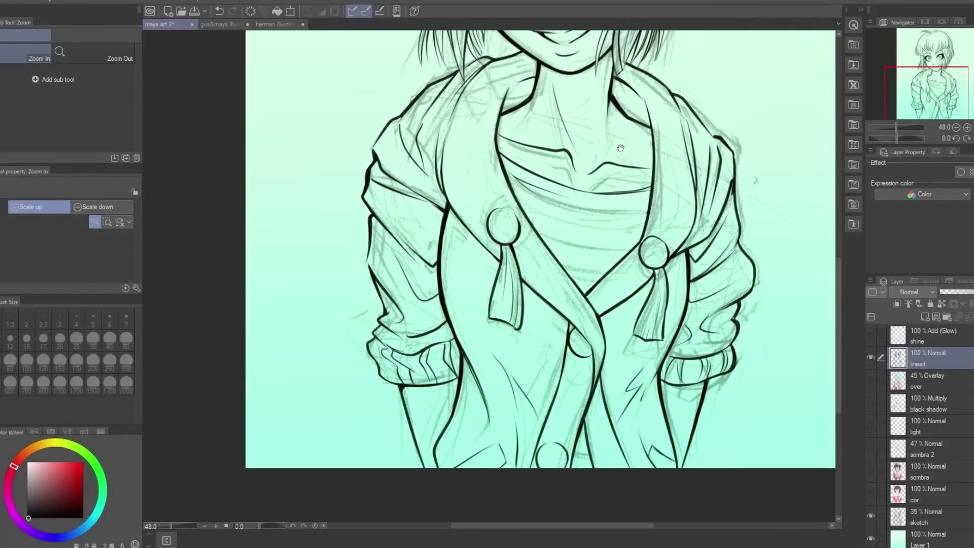
pyautogui.moveTo(619, 144); pyautogui.dragTo(557, 323)
pyautogui.moveTo(575, 184); pyautogui.dragTo(556, 239)
pyautogui.moveTo(522, 292); pyautogui.dragTo(517, 295)
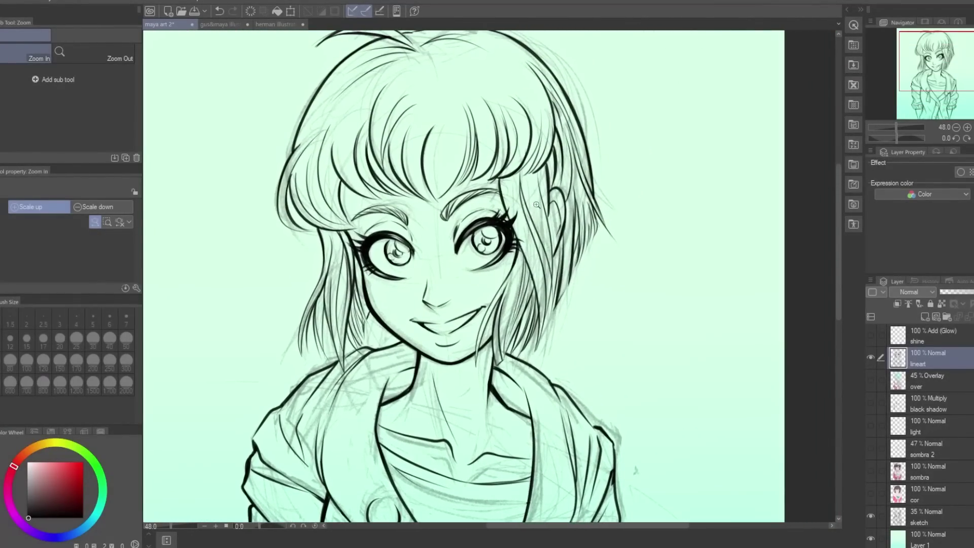
# Draw one long vertical and two short slanted lines with the Straight line tool in the empty area beside the character's hair.
pyautogui.press('u')
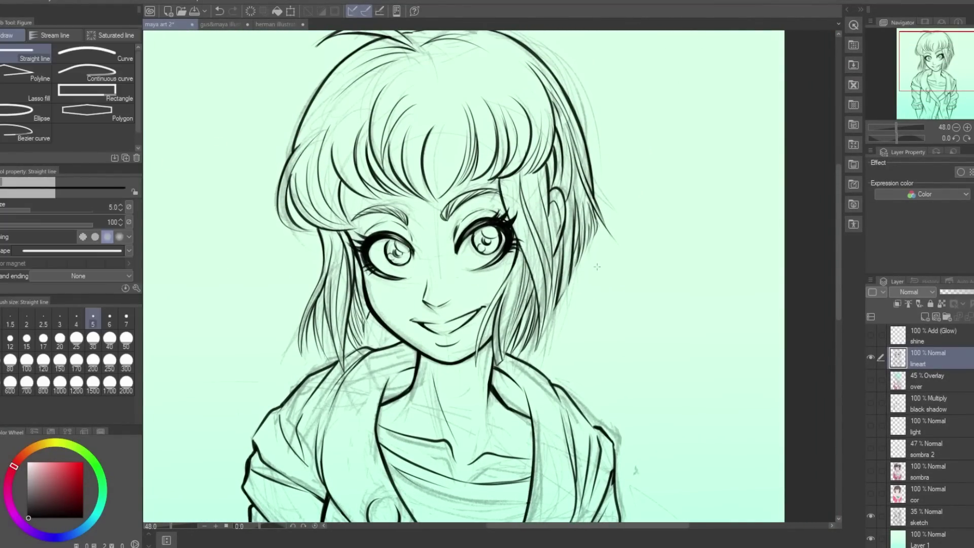
pyautogui.moveTo(651, 157); pyautogui.dragTo(653, 384)
pyautogui.moveTo(691, 290); pyautogui.dragTo(664, 364)
pyautogui.moveTo(707, 332); pyautogui.dragTo(731, 401)
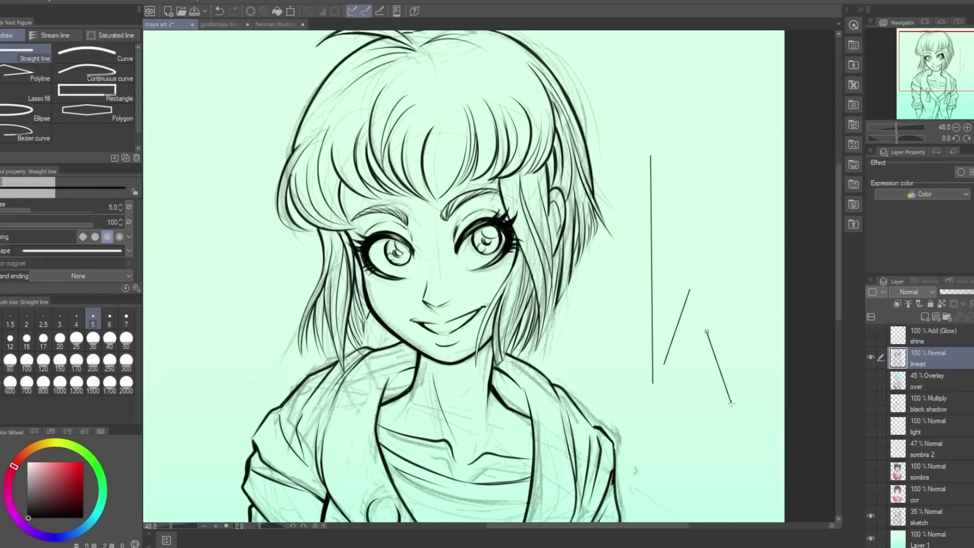
# Draw two more slanted test lines beside the character's hair and undo all the straight lines there.
pyautogui.moveTo(738, 303)
pyautogui.mouseDown()
pyautogui.moveTo(744, 189)
pyautogui.moveTo(700, 100)
pyautogui.mouseUp()
pyautogui.moveTo(696, 161); pyautogui.dragTo(715, 316)
pyautogui.hotkey('ctrl', 'z')
pyautogui.hotkey('ctrl', 'z')
pyautogui.hotkey('ctrl', 'z')
pyautogui.hotkey('ctrl', 'z')
pyautogui.hotkey('ctrl', 'z')
pyautogui.hotkey('ctrl', 'z')
pyautogui.hotkey('ctrl', 'z')
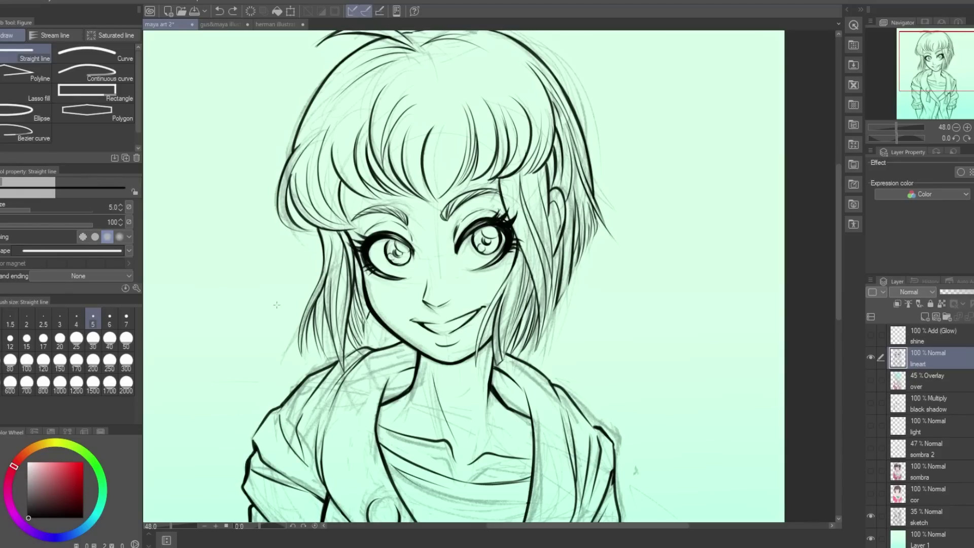
# Hide the sketch layer and show the cor layer's flat colours beneath the lineart.
pyautogui.press('/')
pyautogui.moveTo(543, 220); pyautogui.dragTo(552, 214)
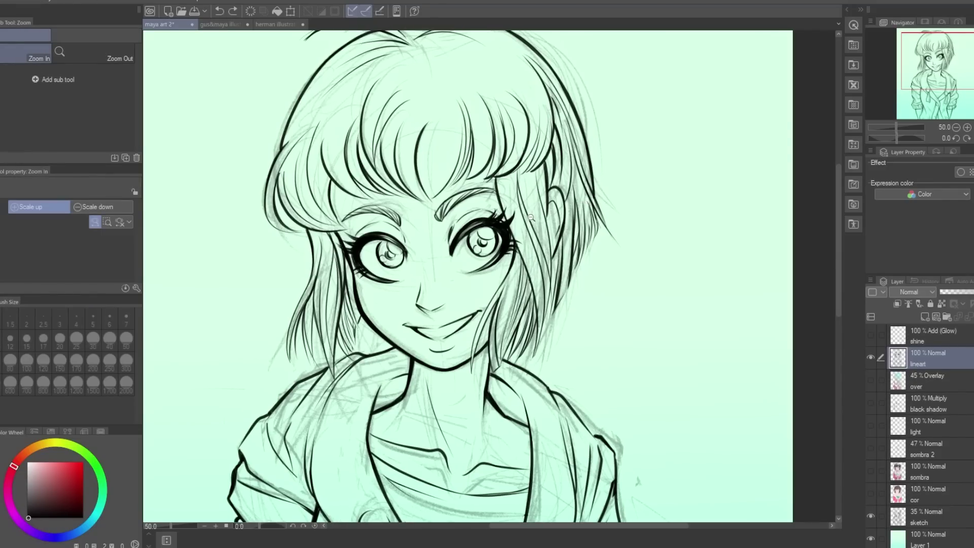
pyautogui.keyDown('alt'); pyautogui.click(531, 218); pyautogui.keyUp('alt')
pyautogui.moveTo(539, 321); pyautogui.dragTo(528, 268)
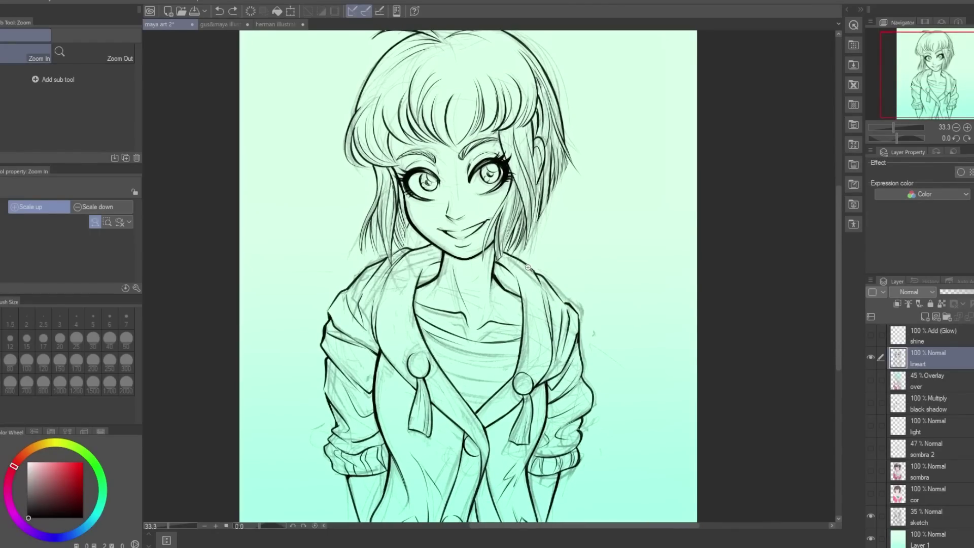
pyautogui.moveTo(529, 229); pyautogui.dragTo(529, 240)
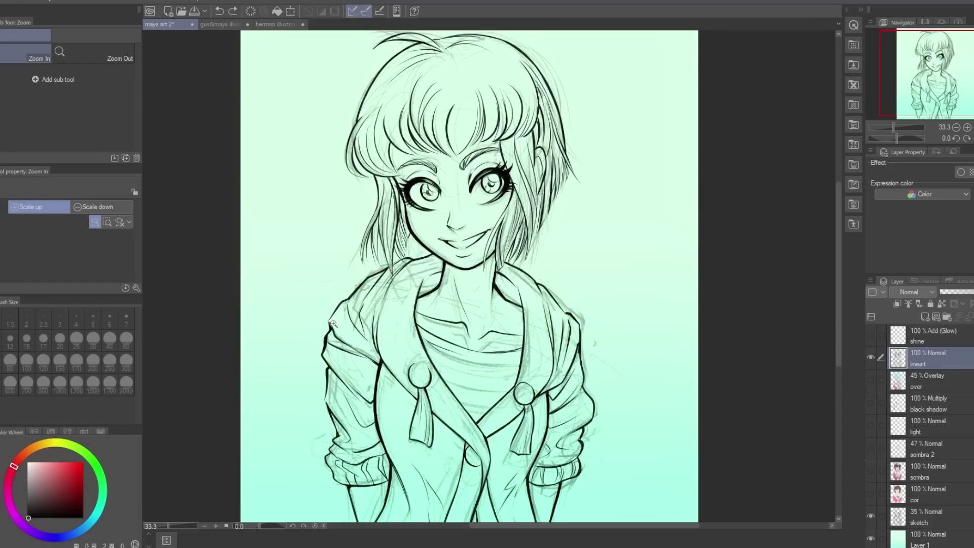
pyautogui.click(870, 517)
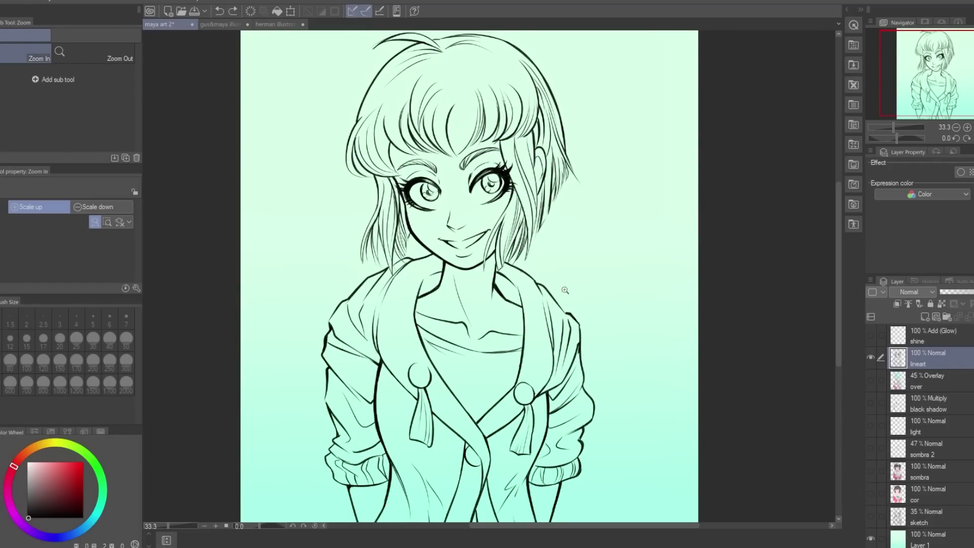
pyautogui.click(872, 493)
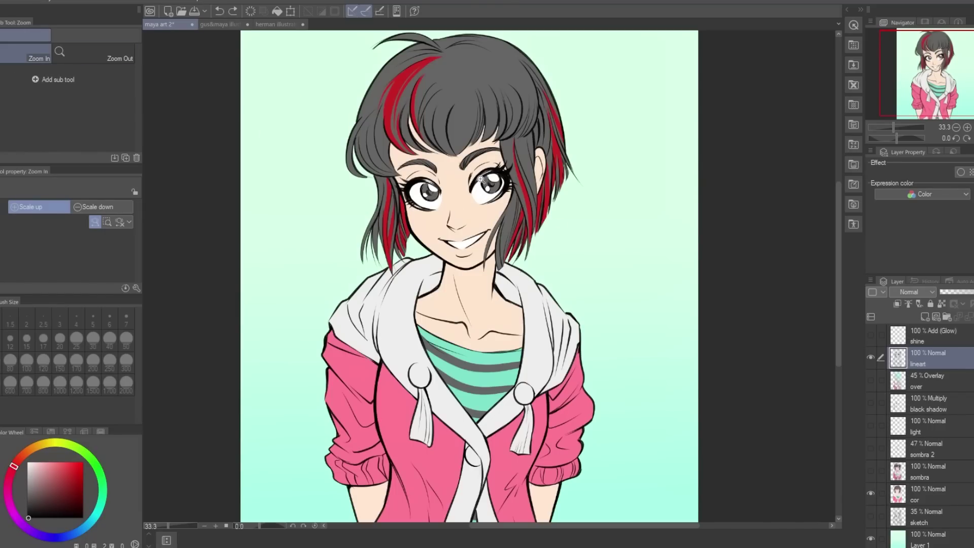
# Select the character's skin area on the cor layer with Auto select referring to the editing layer only.
pyautogui.click(496, 218)
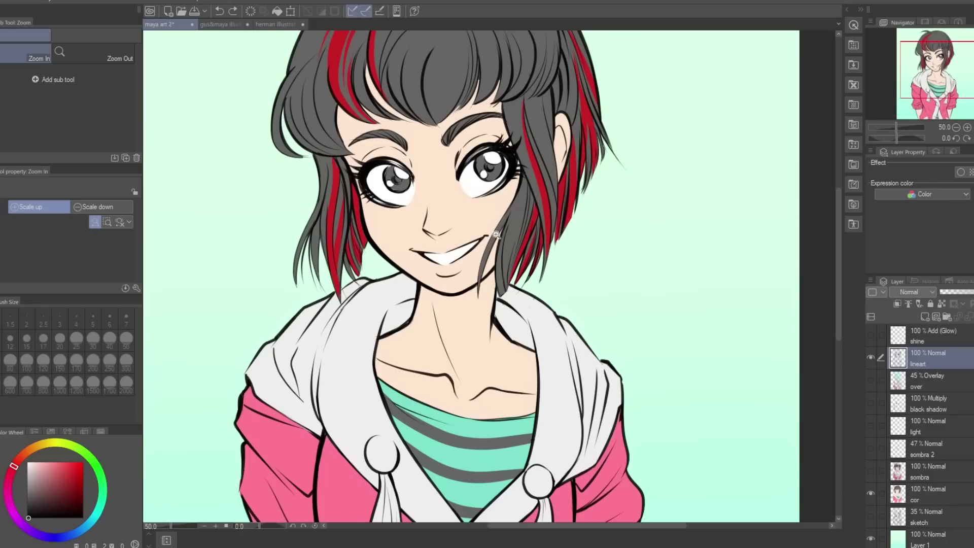
pyautogui.moveTo(497, 235); pyautogui.dragTo(521, 297)
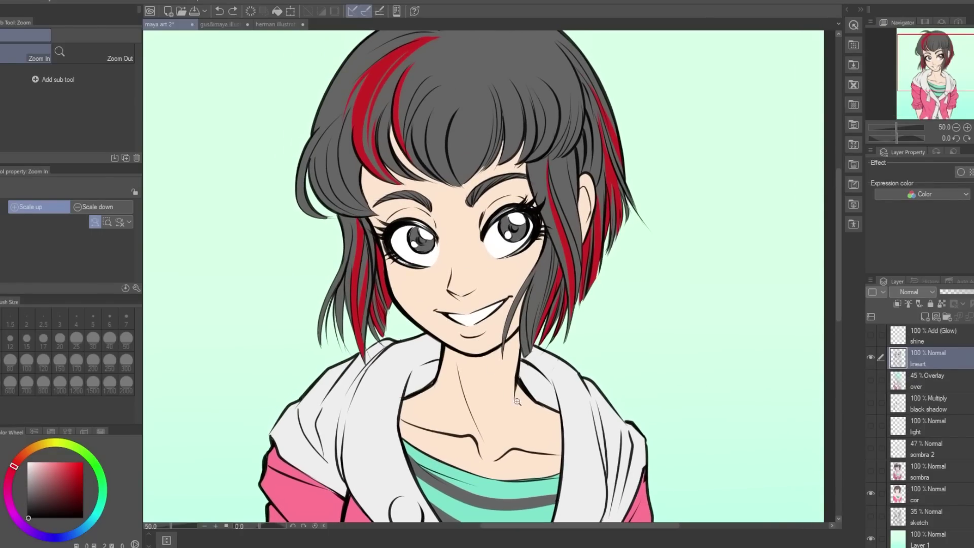
pyautogui.click(896, 496)
pyautogui.press('w')
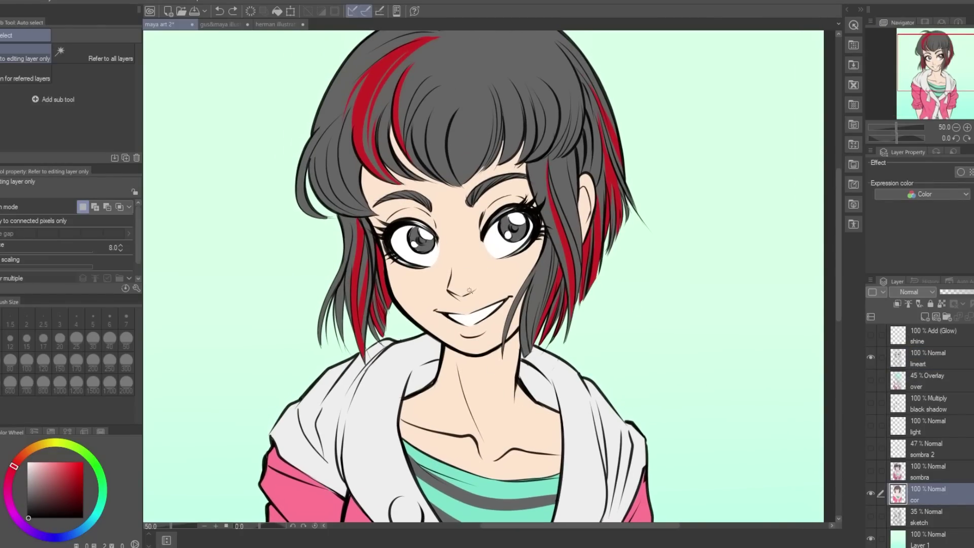
pyautogui.click(493, 275)
pyautogui.scroll(-3, 492, 275)
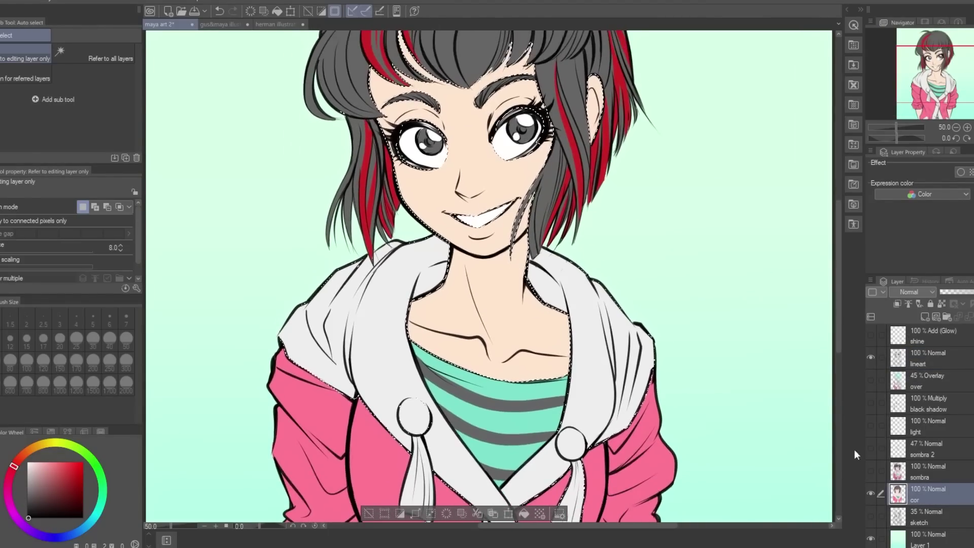
# Hide the cor layer and clear the skin selection, and restore both.
pyautogui.click(871, 493)
pyautogui.hotkey('ctrl', 'd')
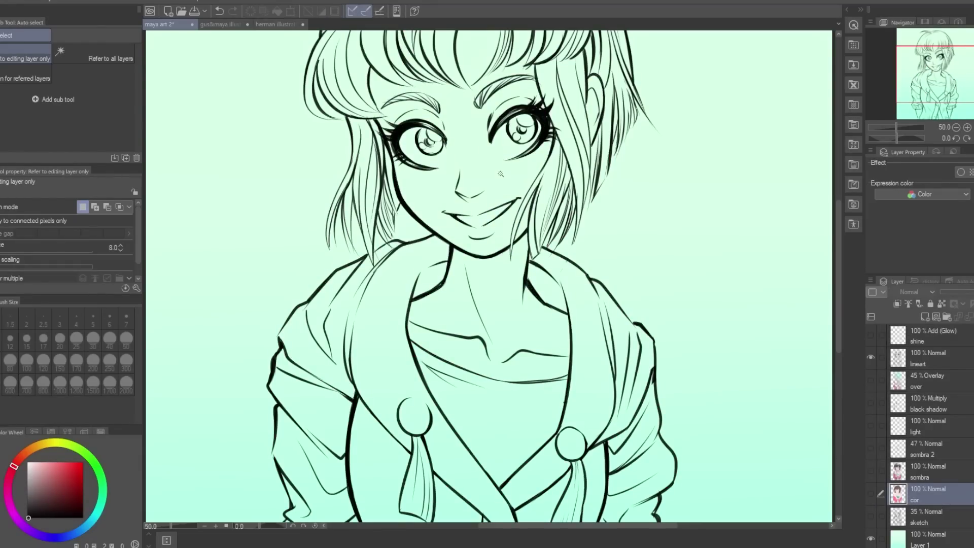
pyautogui.hotkey('ctrl', 'z')
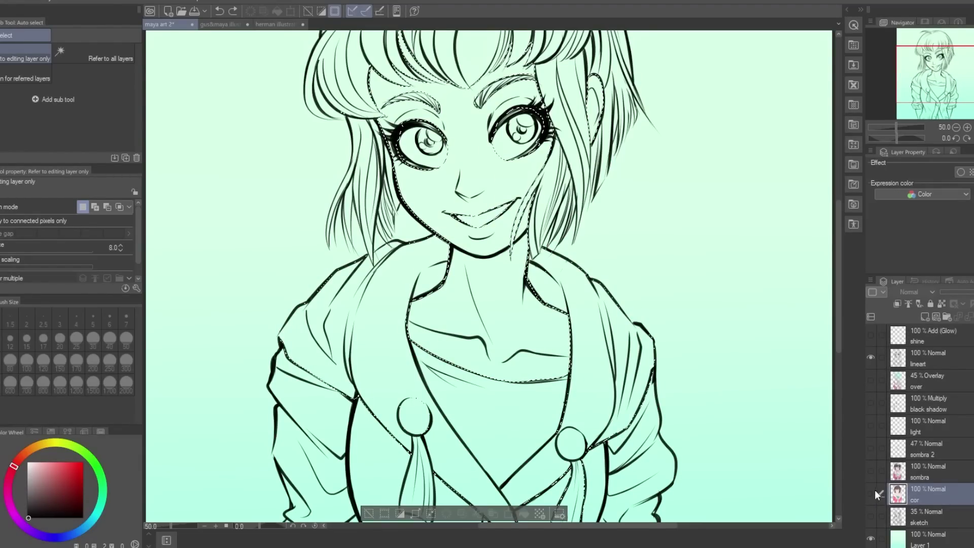
pyautogui.click(871, 493)
pyautogui.moveTo(546, 157); pyautogui.dragTo(543, 234)
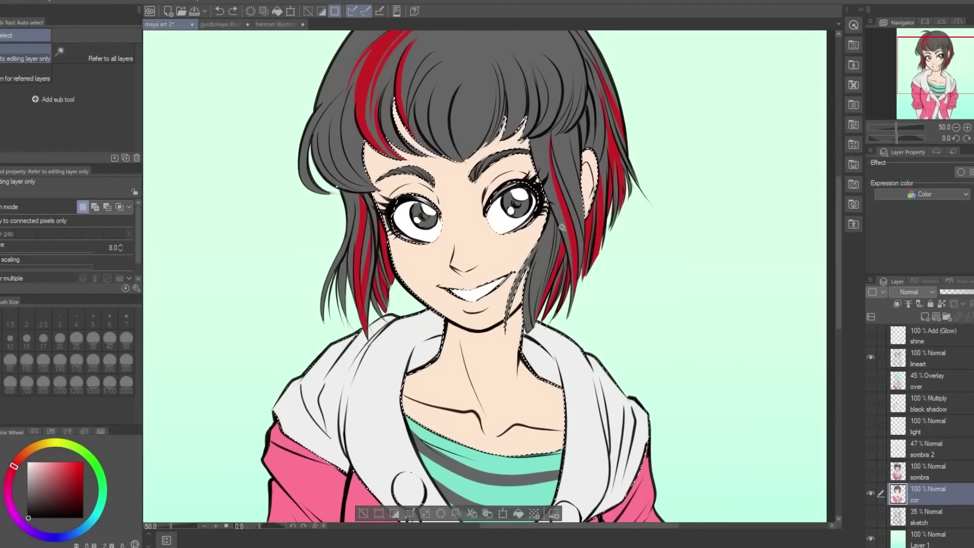
# Examine up close where the skin selection's edge runs beneath the lineart along the character's jaw.
pyautogui.hotkey('ctrl', 'space')
pyautogui.click(483, 249)
pyautogui.click(480, 264)
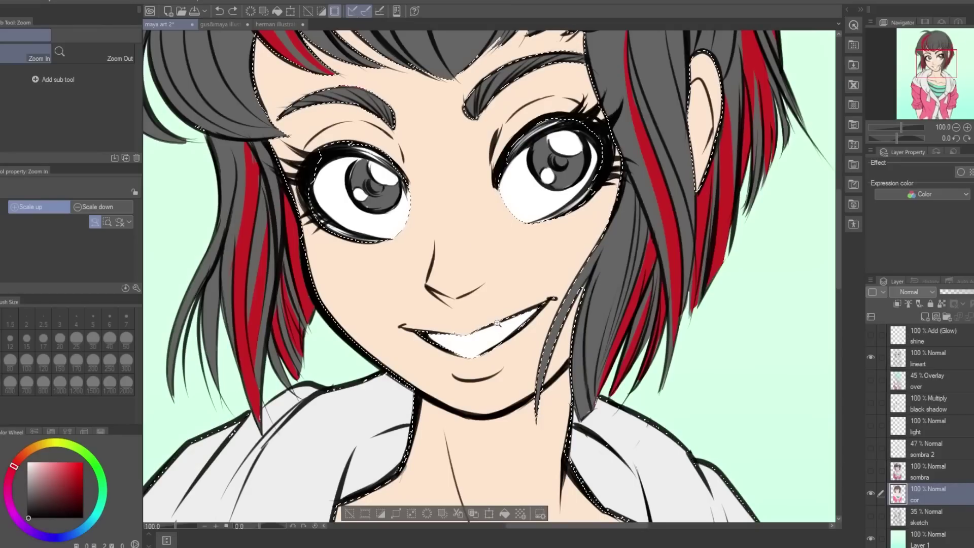
pyautogui.moveTo(421, 324); pyautogui.dragTo(435, 350)
pyautogui.click(403, 329)
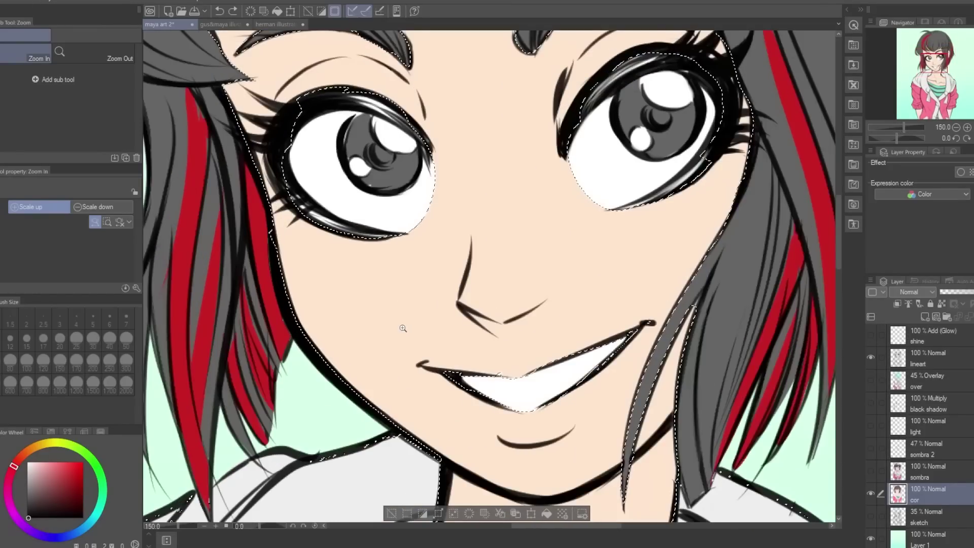
pyautogui.click(403, 328)
pyautogui.click(284, 310)
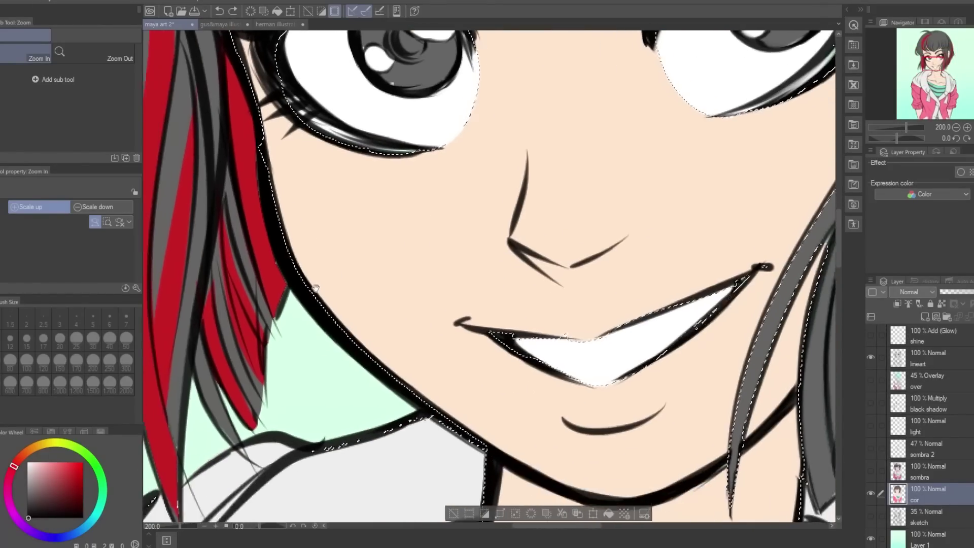
pyautogui.click(326, 266)
pyautogui.click(333, 264)
pyautogui.click(334, 264)
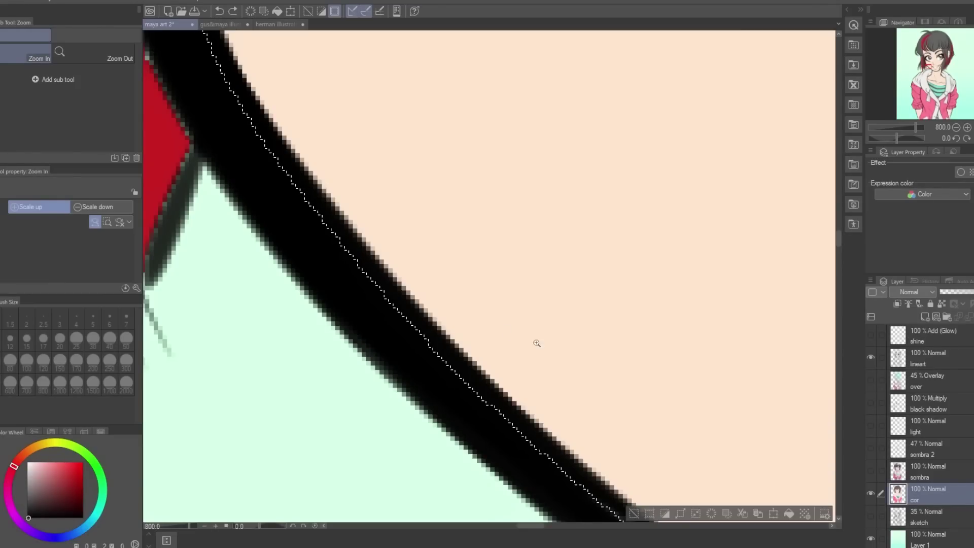
# Toggle the cor and lineart layers off and on in turn to compare the colour edge with the jaw line.
pyautogui.click(870, 494)
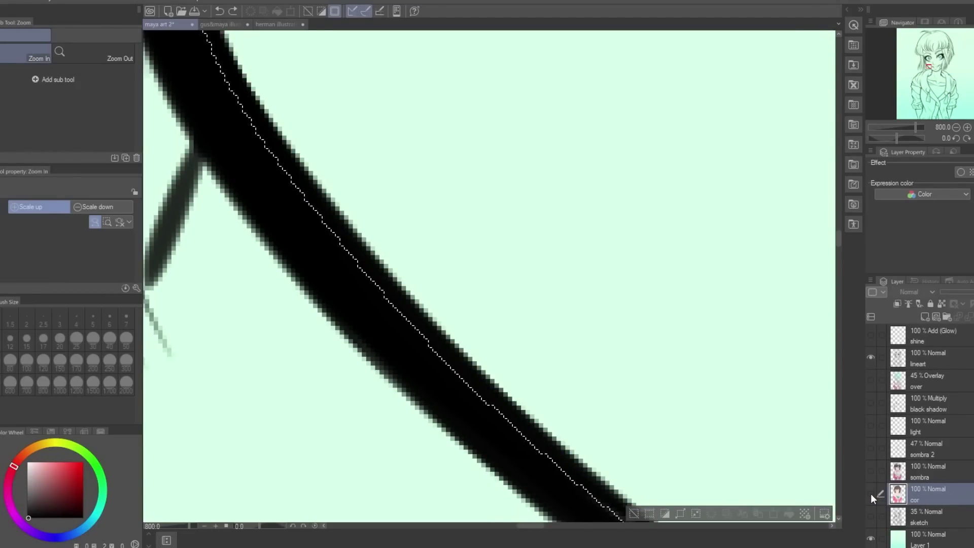
pyautogui.click(871, 494)
pyautogui.click(870, 358)
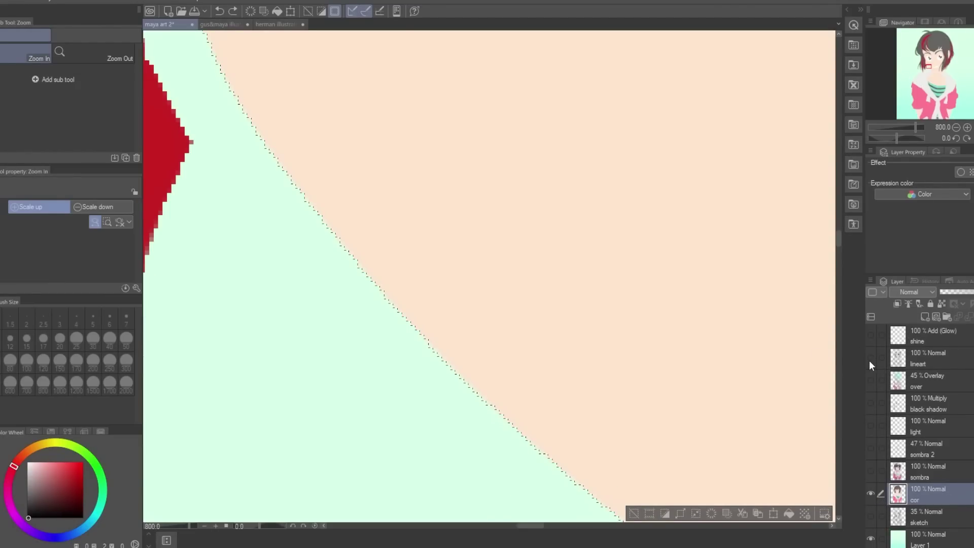
pyautogui.click(870, 359)
pyautogui.click(869, 358)
pyautogui.click(869, 358)
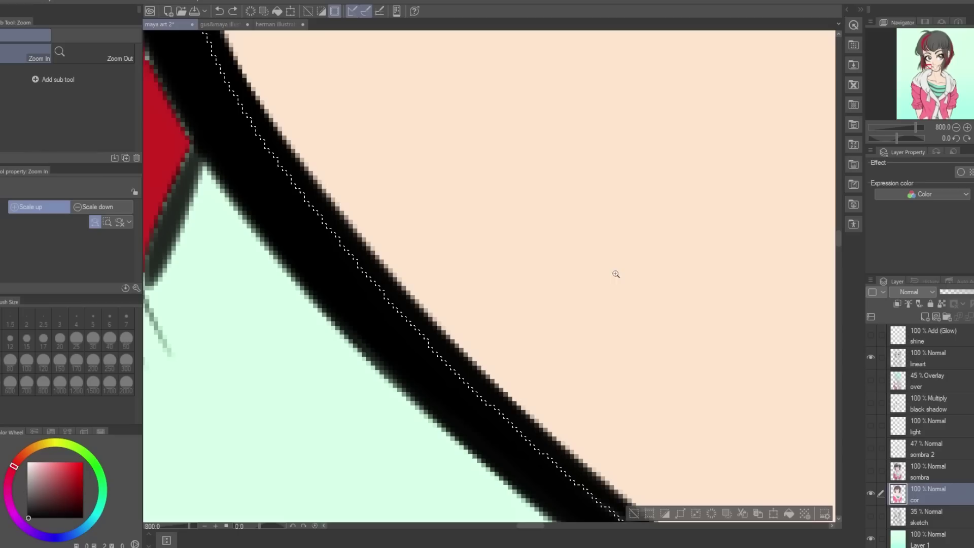
# Examine the jaw line's edge pixels against the skin selection at 3200% zoom, and return to the whole face.
pyautogui.click(356, 216)
pyautogui.click(356, 216)
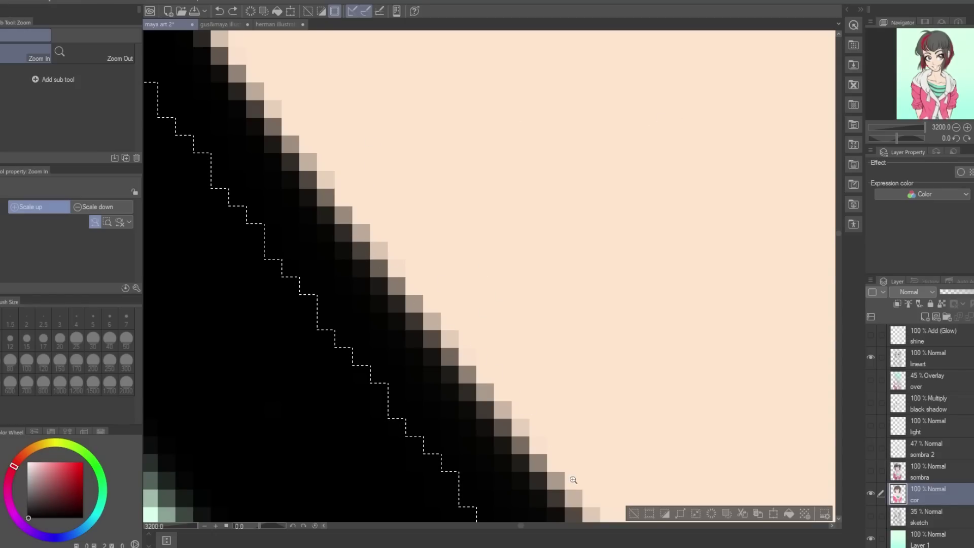
pyautogui.keyDown('alt'); pyautogui.click(528, 247); pyautogui.keyUp('alt')
pyautogui.keyDown('alt'); pyautogui.click(528, 247); pyautogui.keyUp('alt')
pyautogui.keyDown('alt'); pyautogui.click(529, 247); pyautogui.keyUp('alt')
pyautogui.keyDown('alt'); pyautogui.click(529, 247); pyautogui.keyUp('alt')
pyautogui.keyDown('alt'); pyautogui.click(529, 247); pyautogui.keyUp('alt')
pyautogui.keyDown('alt'); pyautogui.click(530, 247); pyautogui.keyUp('alt')
pyautogui.keyDown('alt'); pyautogui.click(529, 247); pyautogui.keyUp('alt')
pyautogui.moveTo(701, 302); pyautogui.dragTo(592, 386)
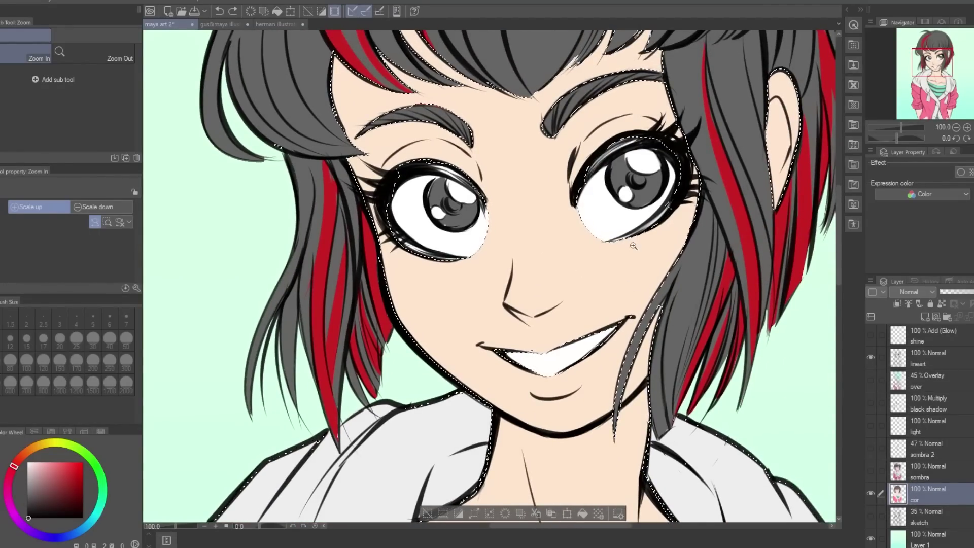
pyautogui.moveTo(635, 243); pyautogui.dragTo(513, 234)
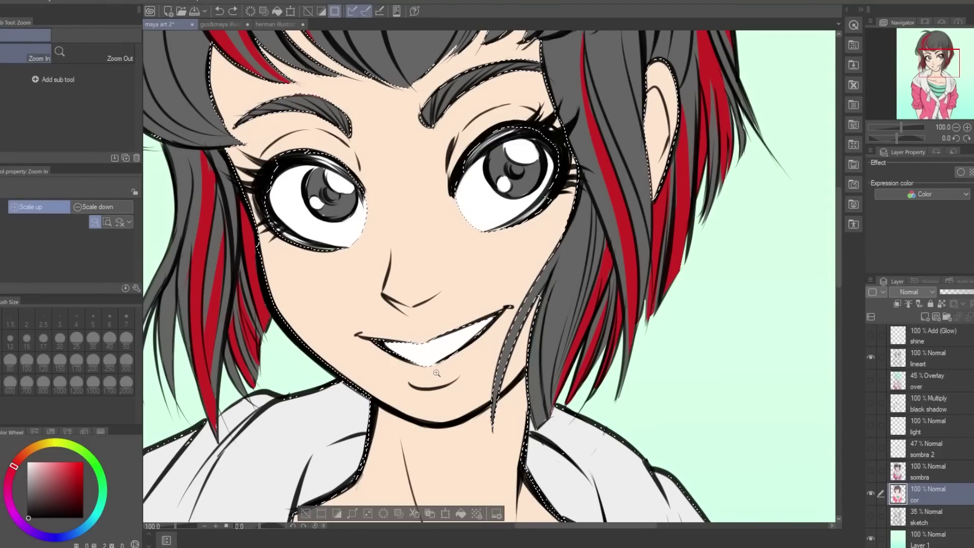
# Check the skin selection's edge around the chin and collar, and clear the selection.
pyautogui.click(375, 376)
pyautogui.click(375, 376)
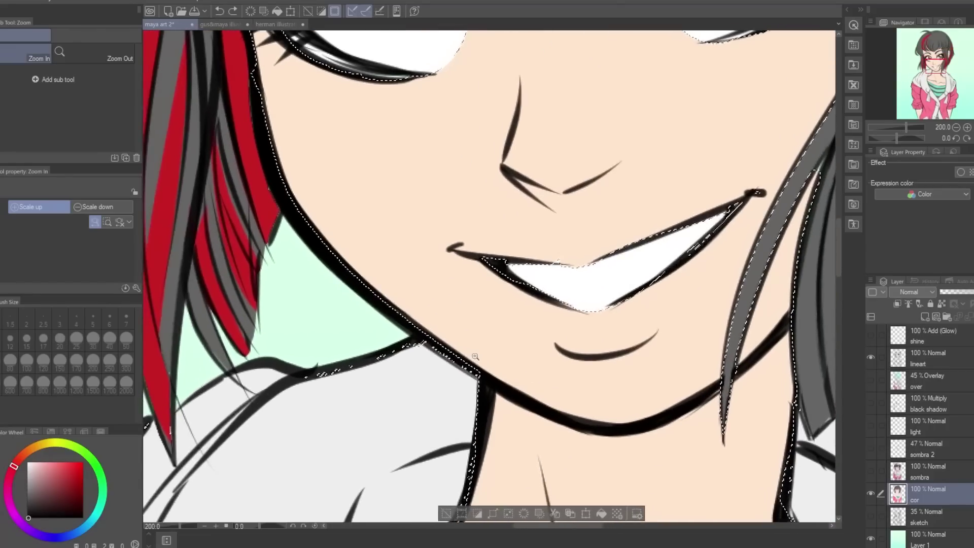
pyautogui.scroll(-4, 600, 276)
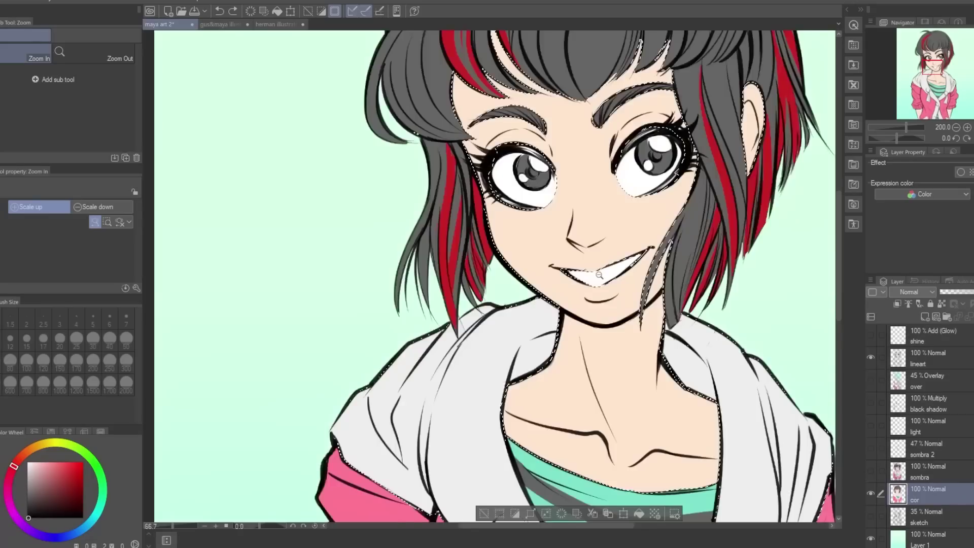
pyautogui.moveTo(600, 276); pyautogui.dragTo(507, 261)
pyautogui.hotkey('ctrl', 'd')
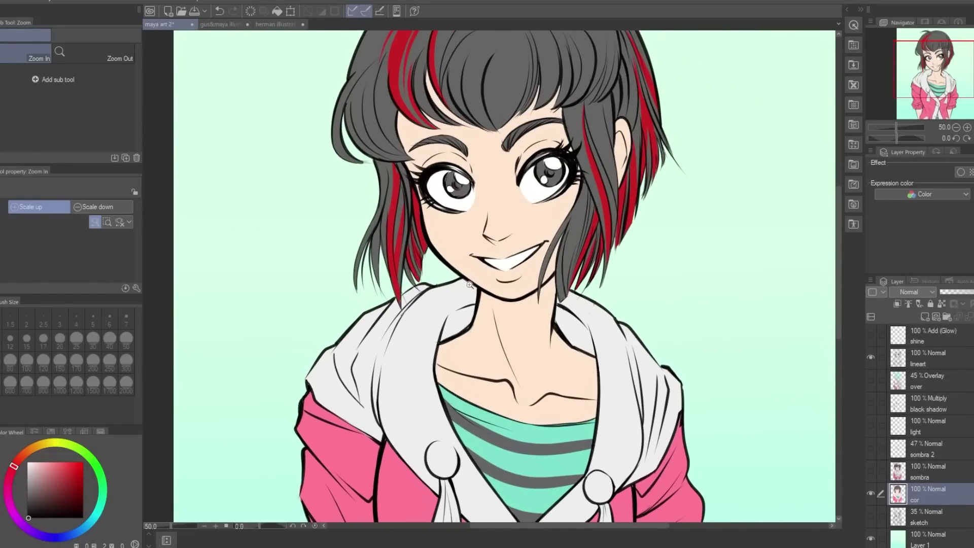
# Examine the flat colours across the character's hair, face, hood and jacket.
pyautogui.moveTo(630, 315); pyautogui.dragTo(570, 342)
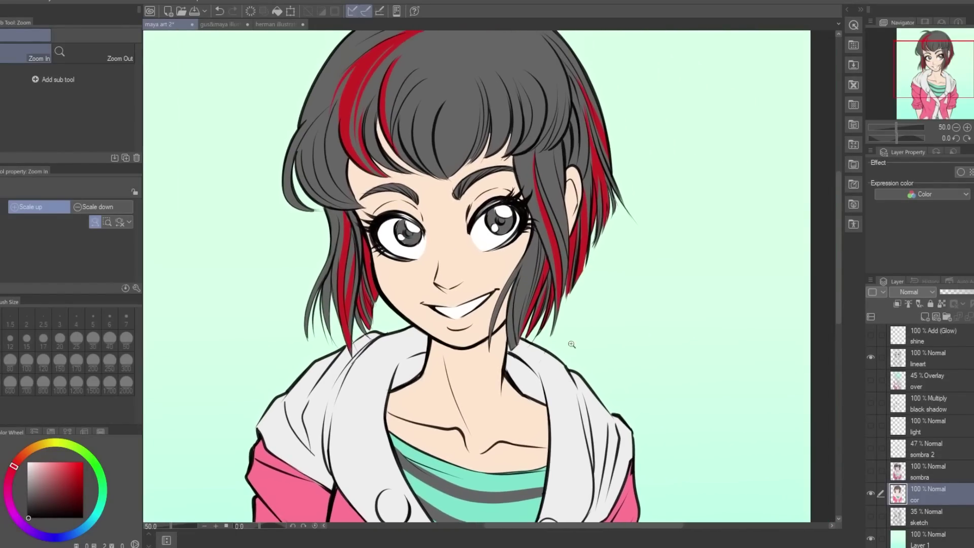
pyautogui.moveTo(627, 395); pyautogui.dragTo(600, 365)
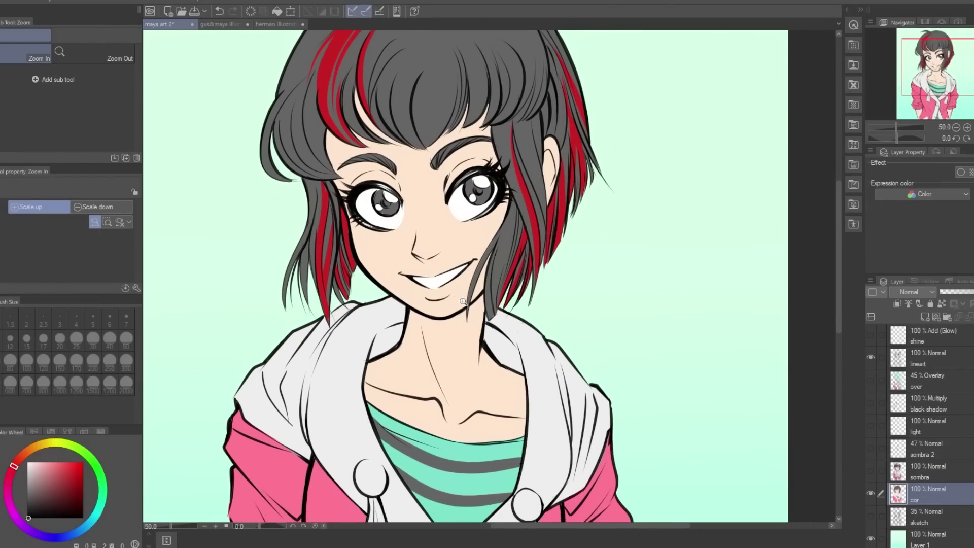
pyautogui.moveTo(463, 290); pyautogui.dragTo(458, 363)
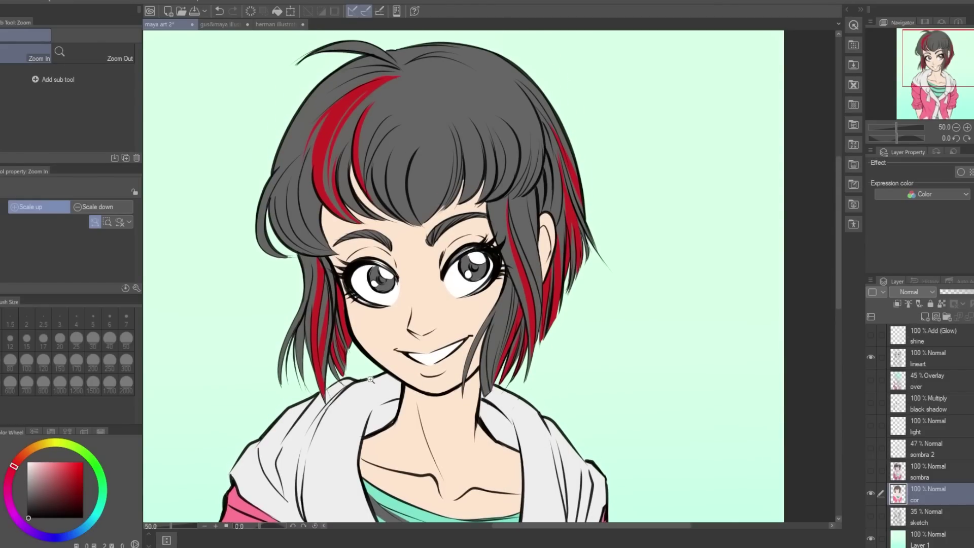
pyautogui.moveTo(467, 420); pyautogui.dragTo(512, 222)
pyautogui.moveTo(469, 410); pyautogui.dragTo(417, 402)
pyautogui.moveTo(419, 188); pyautogui.dragTo(418, 295)
pyautogui.scroll(-1, 496, 227)
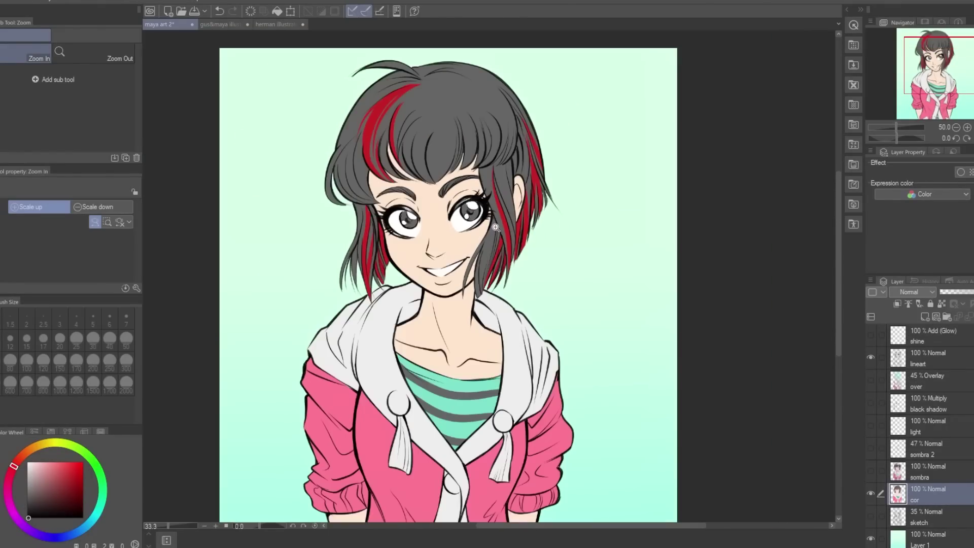
pyautogui.moveTo(498, 275); pyautogui.dragTo(517, 247)
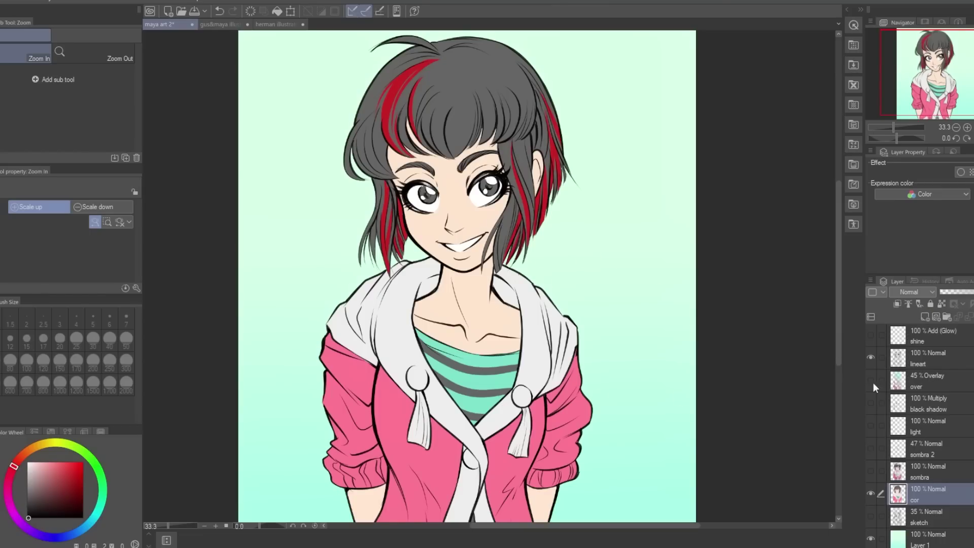
# Show and select the sombra layer, toggling its visibility to compare the shading with the flat colours.
pyautogui.click(871, 469)
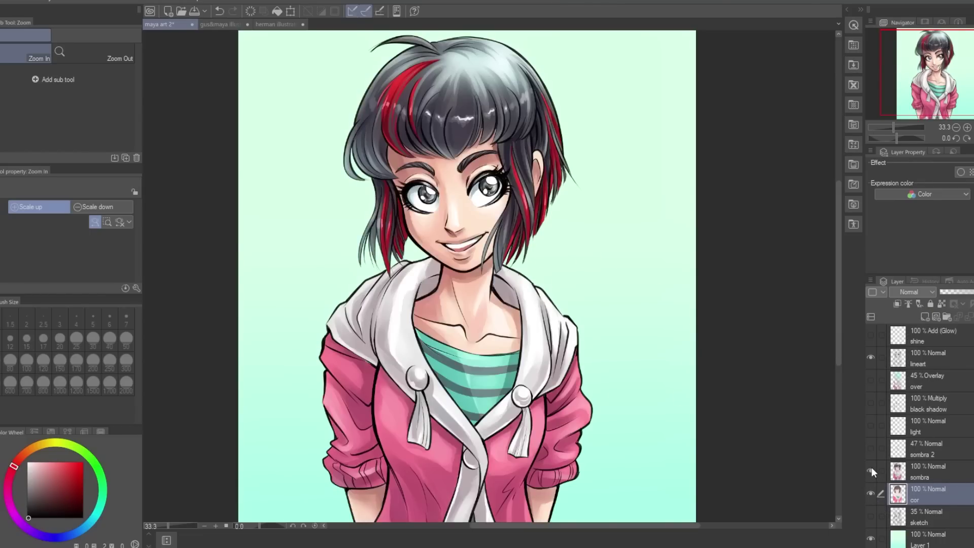
pyautogui.click(940, 477)
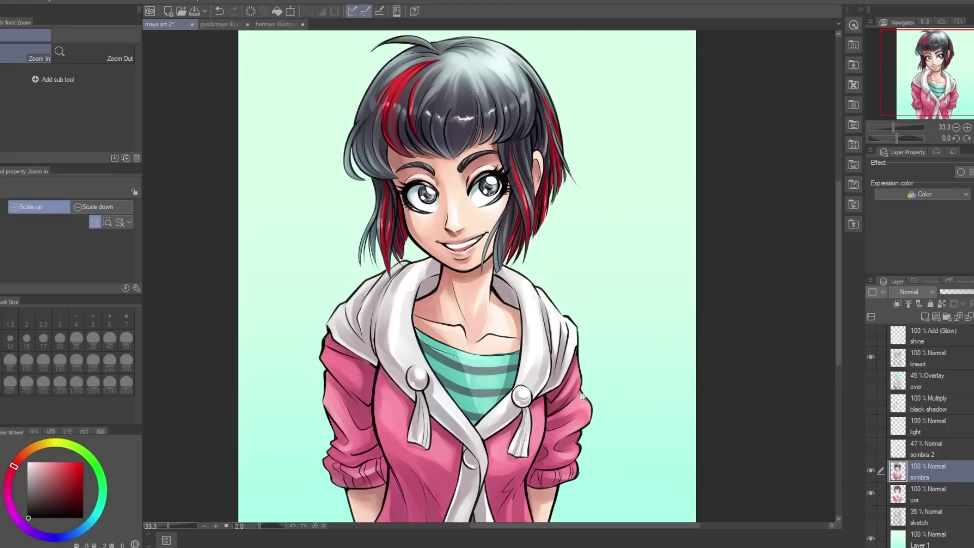
pyautogui.click(869, 470)
pyautogui.click(870, 470)
pyautogui.click(870, 469)
pyautogui.click(870, 470)
# Select the hood's light areas on the cor layer with Auto select while the sombra shading stays visible.
pyautogui.moveTo(491, 132); pyautogui.dragTo(483, 221)
pyautogui.moveTo(596, 343); pyautogui.dragTo(600, 252)
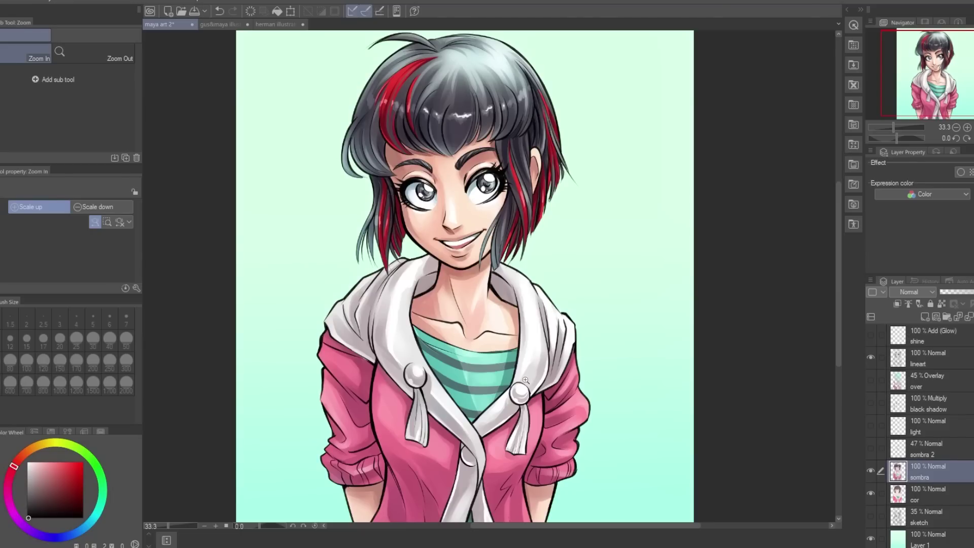
pyautogui.click(934, 501)
pyautogui.press('w')
pyautogui.click(525, 345)
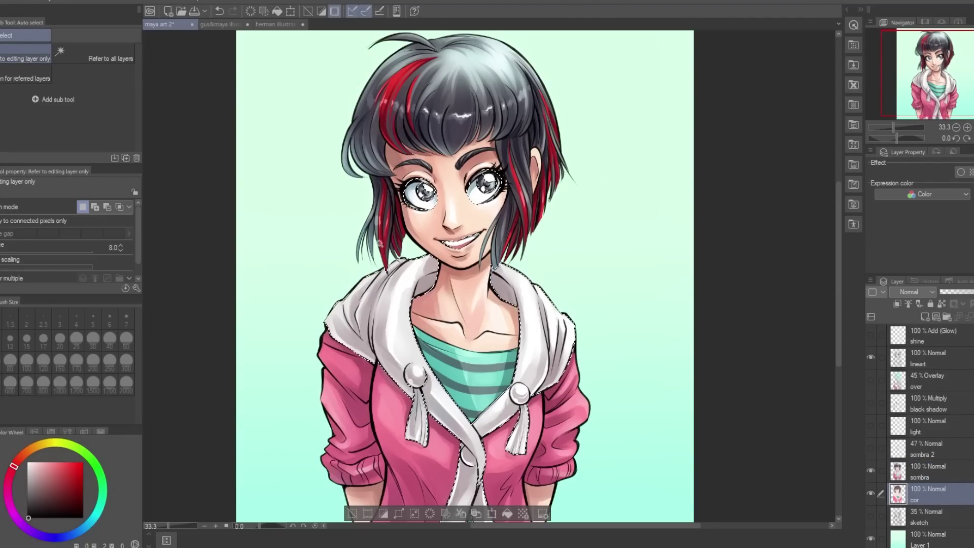
# Clear the hood selection and select the sombra layer, toggling its visibility to compare the shading with the flat colours.
pyautogui.hotkey('ctrl', 'z')
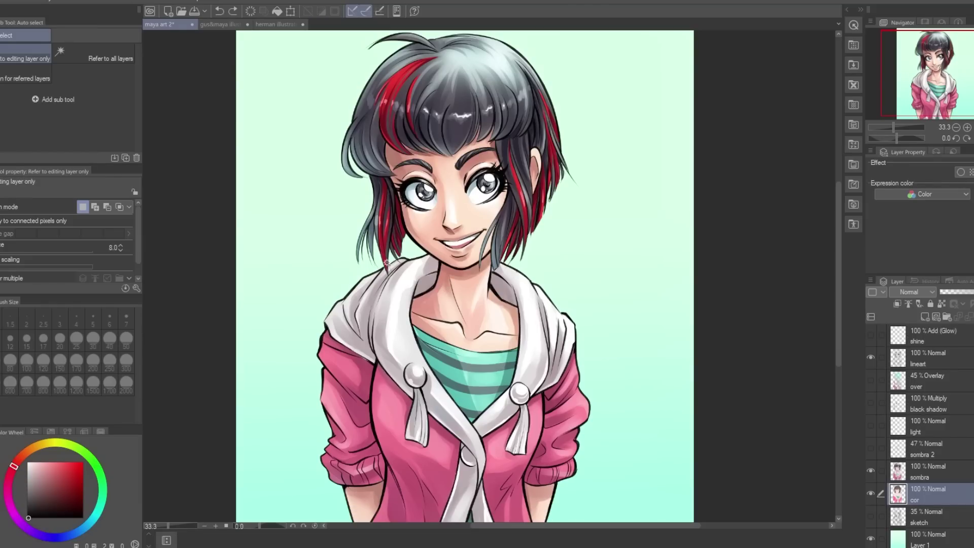
pyautogui.click(938, 470)
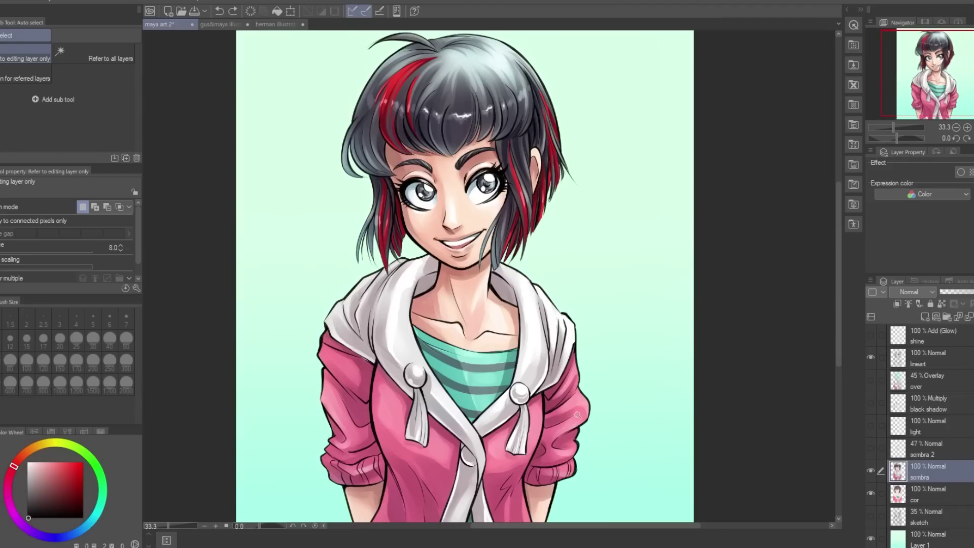
pyautogui.click(871, 471)
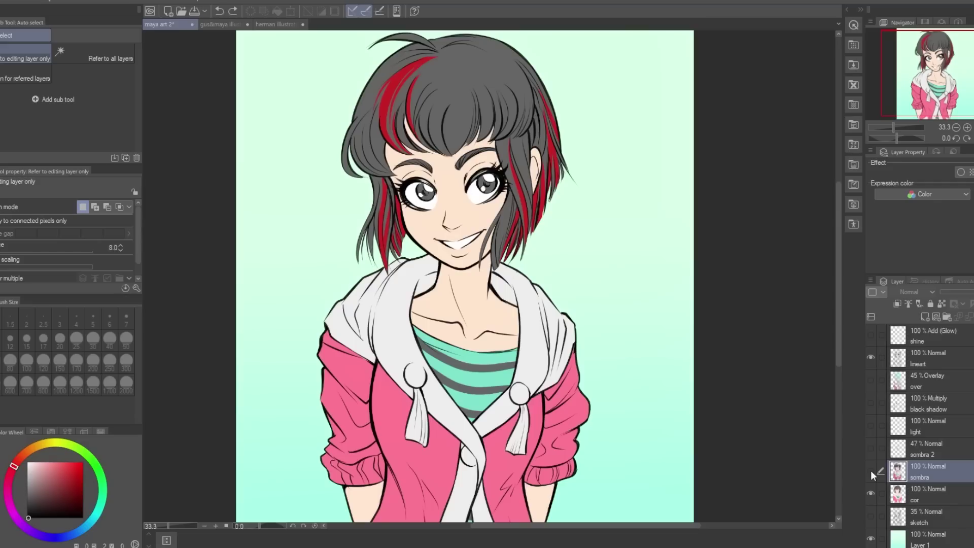
pyautogui.click(871, 471)
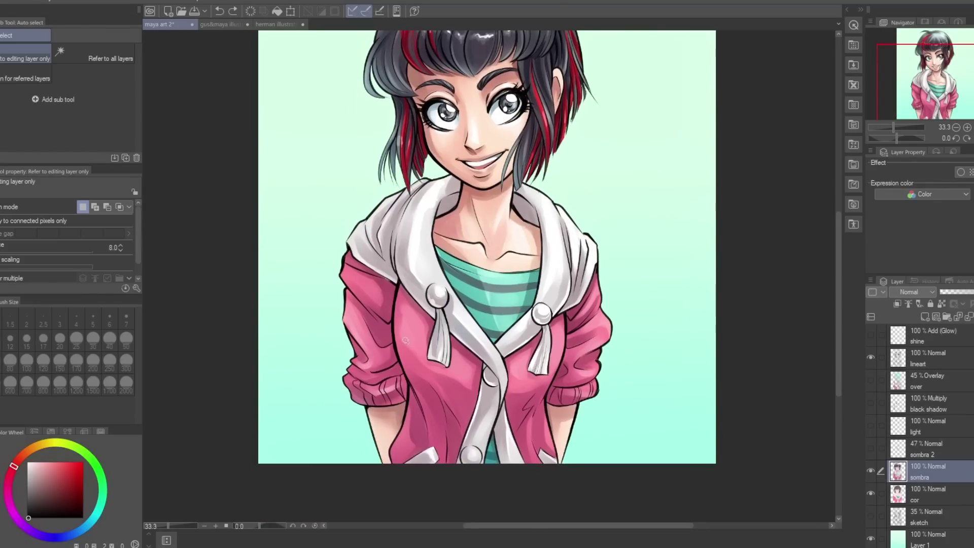
# Examine the sombra shading up close on the jacket, hood, striped shirt and neck.
pyautogui.scroll(2, 508, 263)
pyautogui.moveTo(508, 263); pyautogui.dragTo(509, 268)
pyautogui.hotkey('ctrl', 'space')
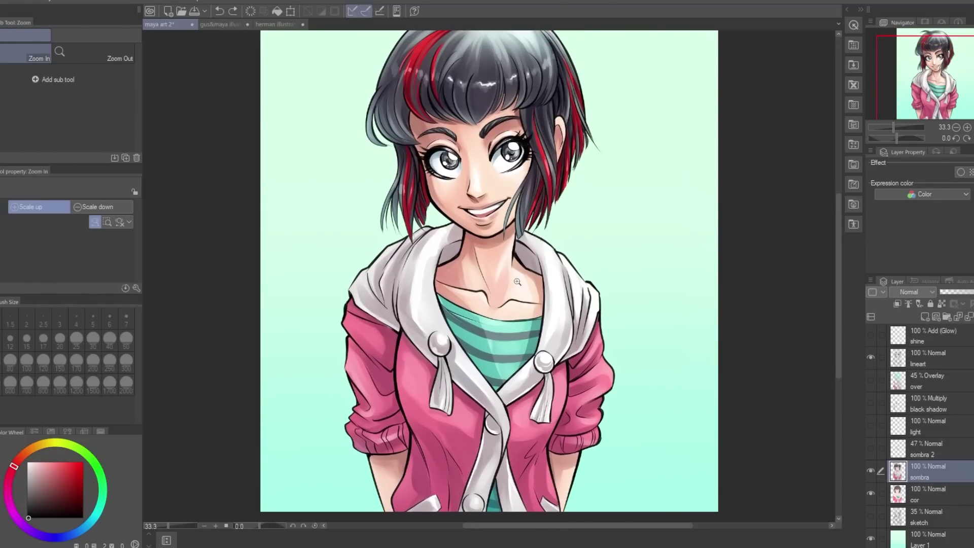
pyautogui.doubleClick(517, 281)
pyautogui.moveTo(455, 390); pyautogui.dragTo(516, 253)
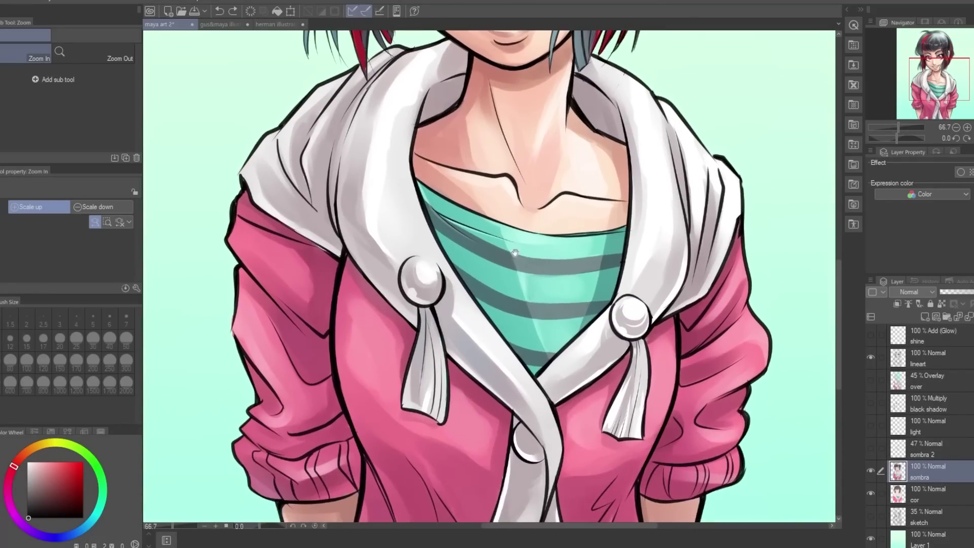
pyautogui.moveTo(515, 134); pyautogui.dragTo(482, 282)
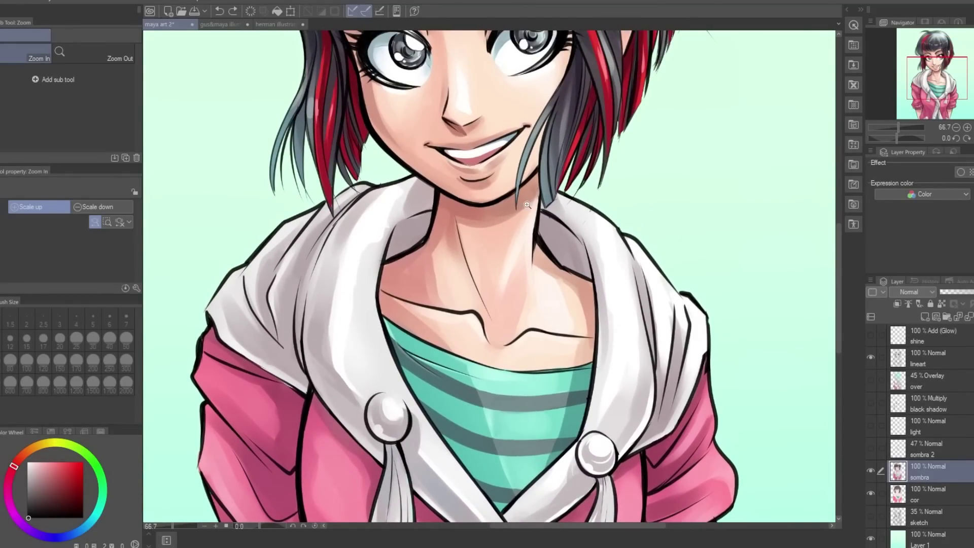
pyautogui.moveTo(423, 195); pyautogui.dragTo(401, 349)
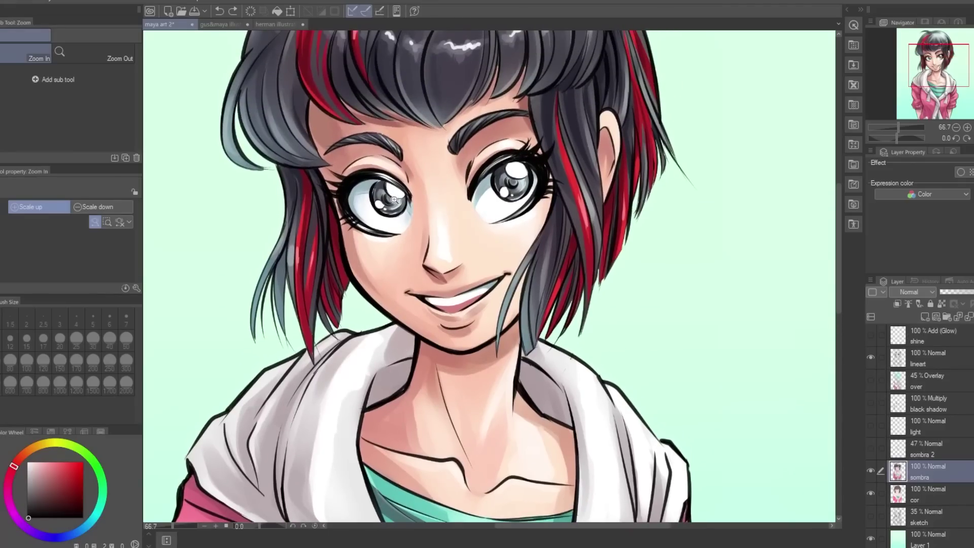
# Examine the shading of the face, eyes and hair up close, ending with the whole portrait in view.
pyautogui.moveTo(369, 130); pyautogui.dragTo(382, 201)
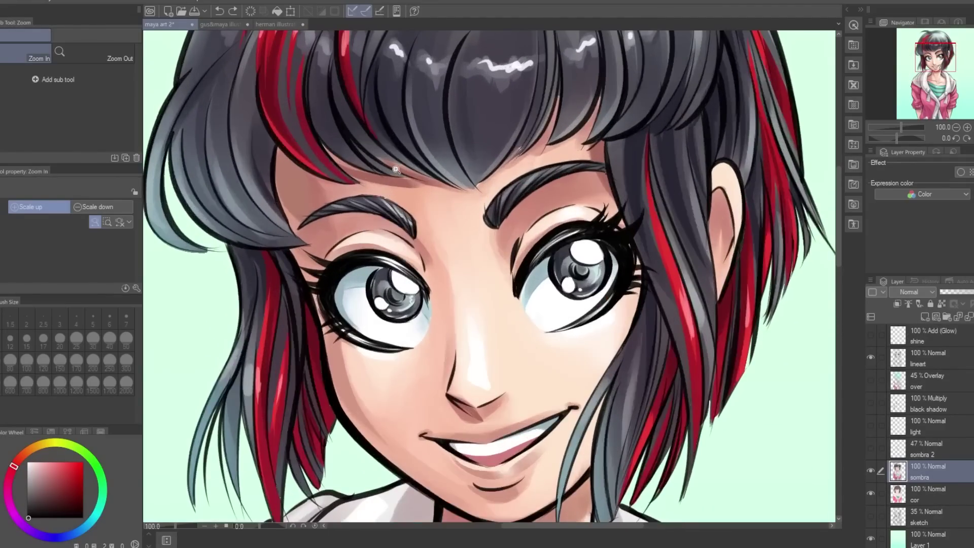
pyautogui.click(406, 165)
pyautogui.keyDown('alt'); pyautogui.click(698, 288); pyautogui.keyUp('alt')
pyautogui.keyDown('alt'); pyautogui.click(682, 300); pyautogui.keyUp('alt')
pyautogui.keyDown('alt'); pyautogui.click(668, 311); pyautogui.keyUp('alt')
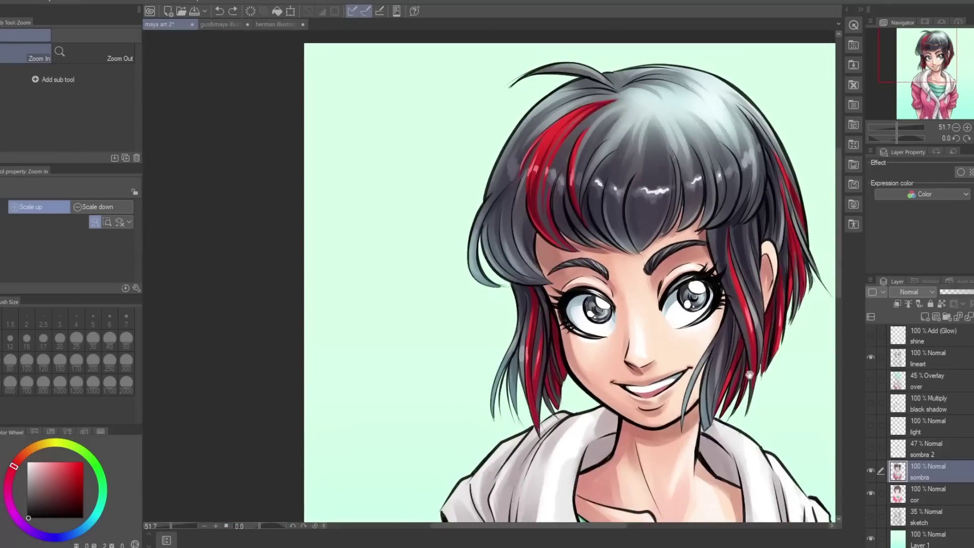
pyautogui.moveTo(750, 375); pyautogui.dragTo(581, 331)
pyautogui.moveTo(507, 140); pyautogui.dragTo(503, 206)
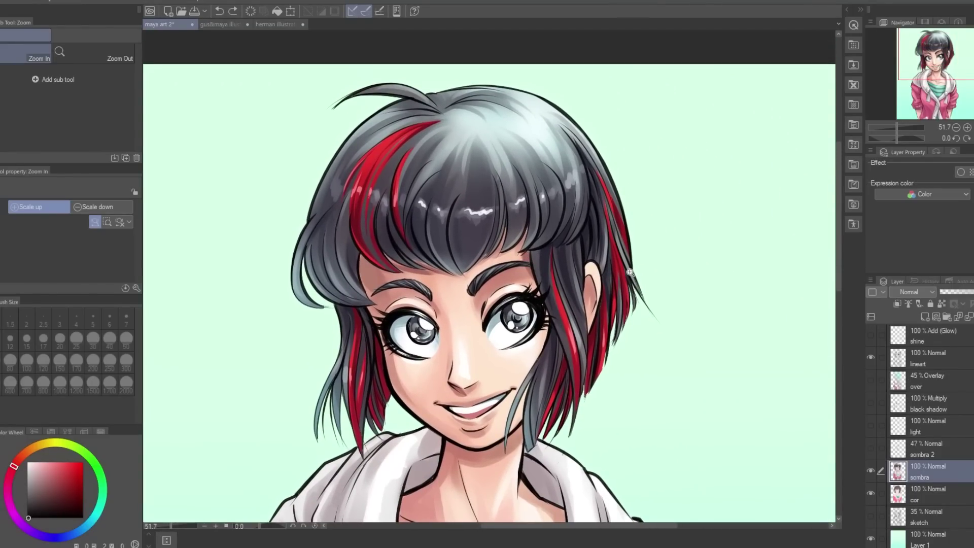
pyautogui.keyDown('alt'); pyautogui.click(624, 350); pyautogui.keyUp('alt')
pyautogui.moveTo(604, 368); pyautogui.dragTo(546, 282)
pyautogui.moveTo(606, 353); pyautogui.dragTo(581, 331)
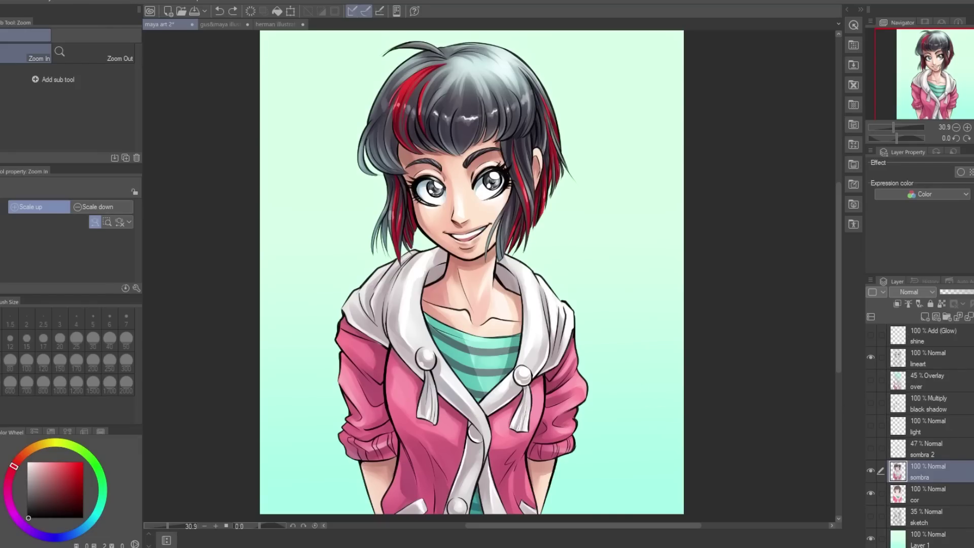
# Show and select the sombra 2 layer, toggling its visibility to compare the extra shading.
pyautogui.click(871, 449)
pyautogui.click(870, 448)
pyautogui.click(871, 449)
pyautogui.click(871, 449)
pyautogui.click(871, 448)
pyautogui.click(899, 447)
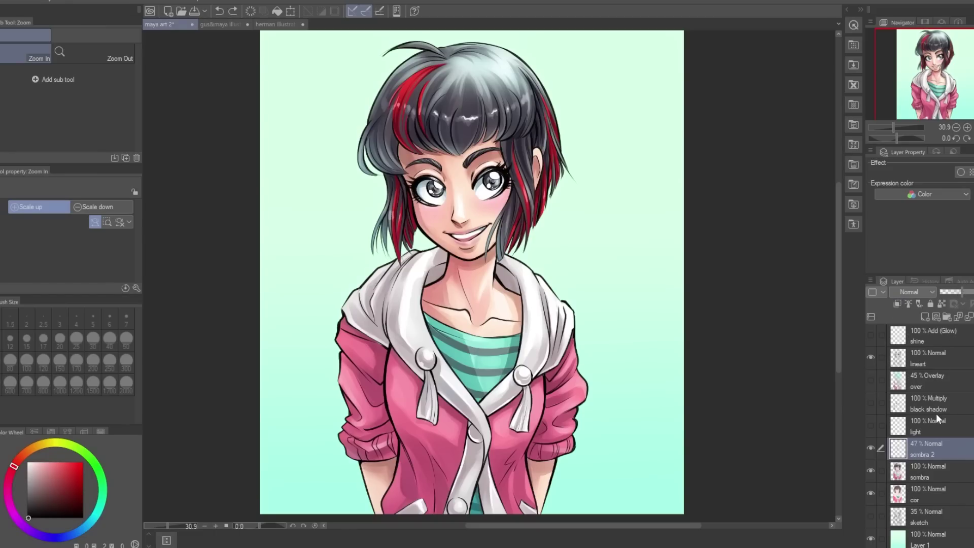
# Toggle the black shadow layer's visibility repeatedly to compare the portrait with and without its Multiply shadows.
pyautogui.click(871, 402)
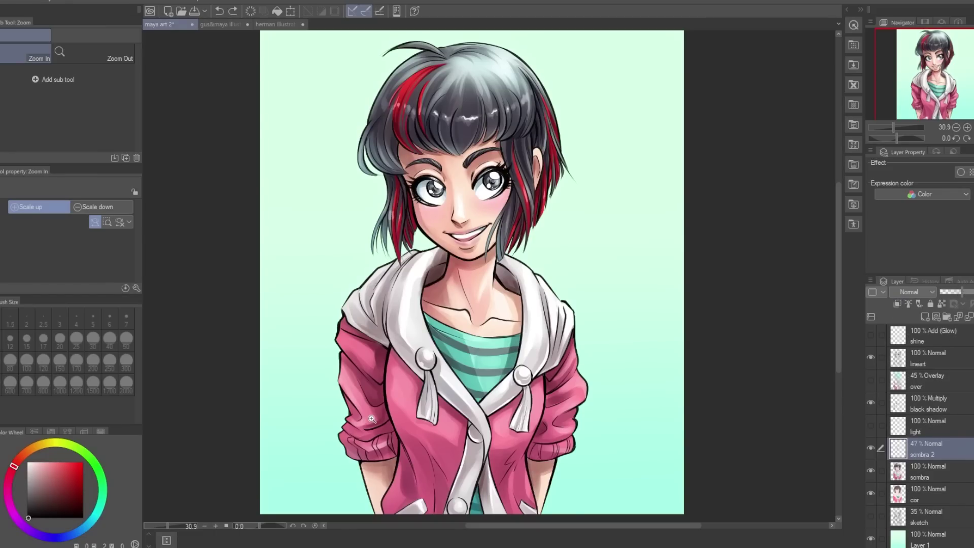
pyautogui.click(870, 401)
pyautogui.click(869, 401)
pyautogui.click(870, 401)
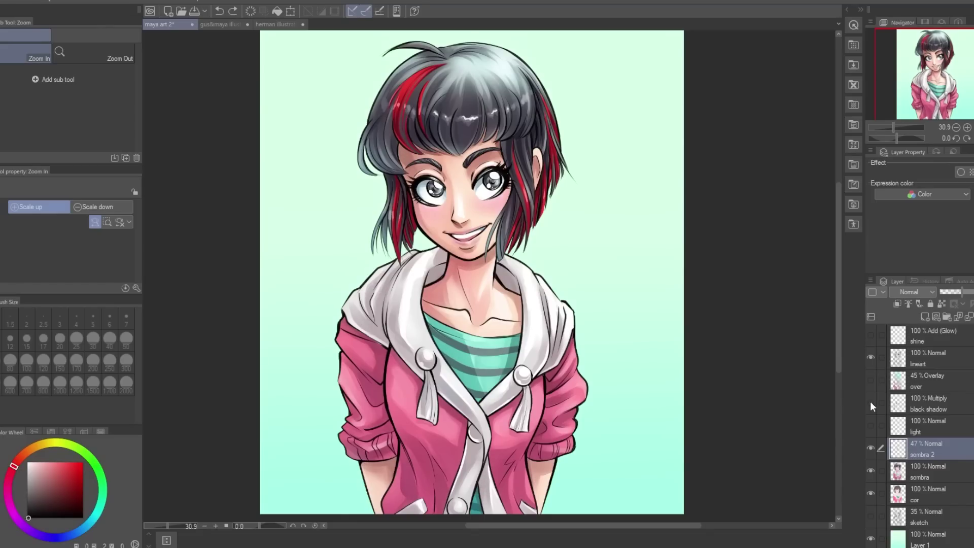
pyautogui.click(870, 401)
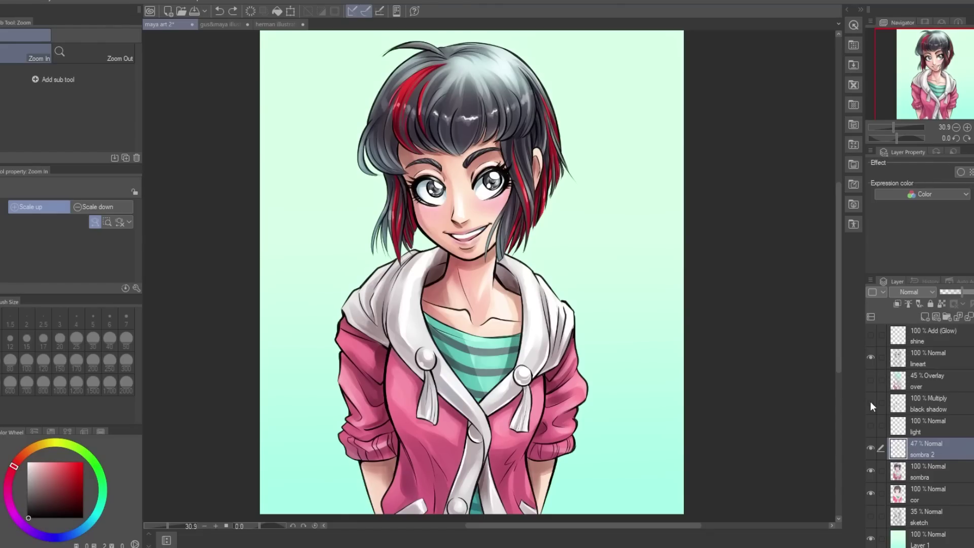
pyautogui.click(869, 401)
pyautogui.click(869, 400)
pyautogui.click(870, 400)
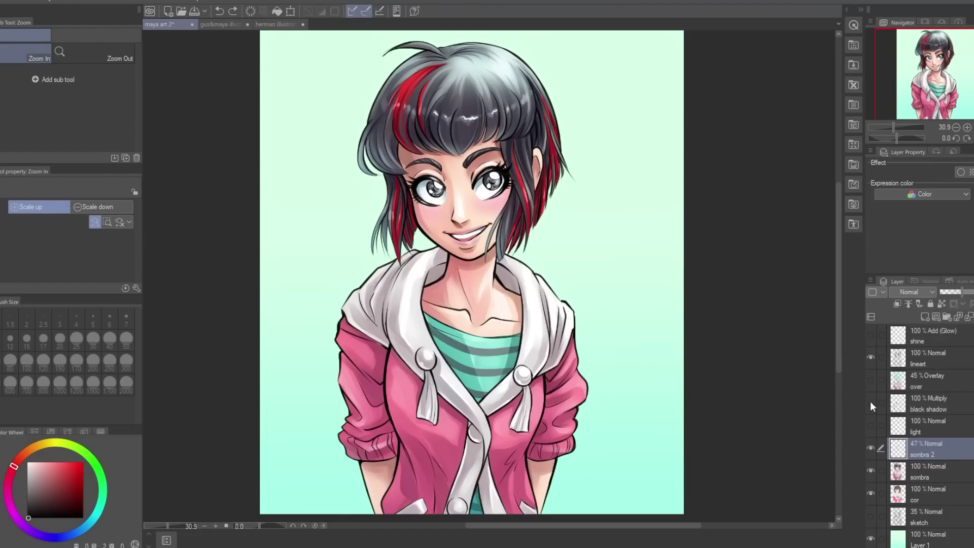
pyautogui.click(870, 401)
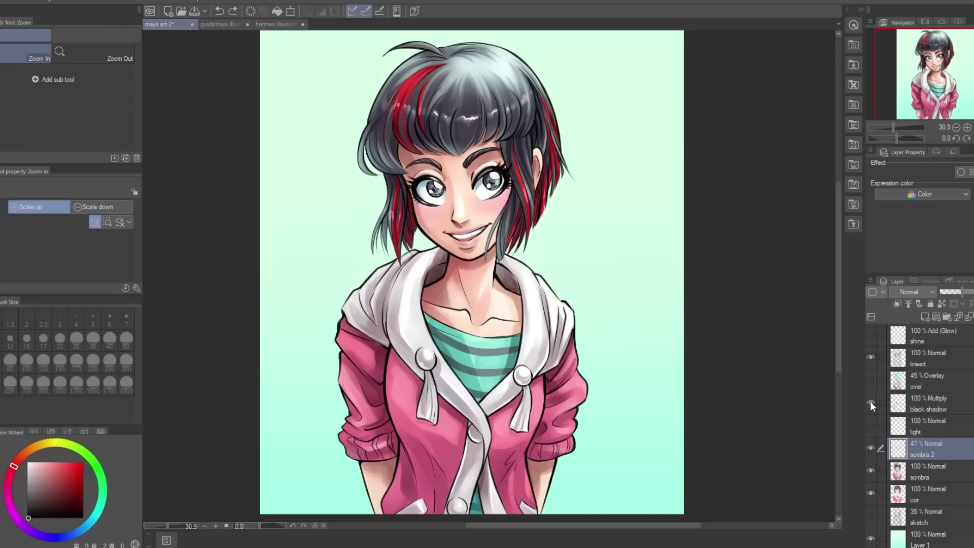
pyautogui.click(870, 401)
# Show the light layer, toggling it to compare its highlights, and turn the black shadow layer on.
pyautogui.click(871, 426)
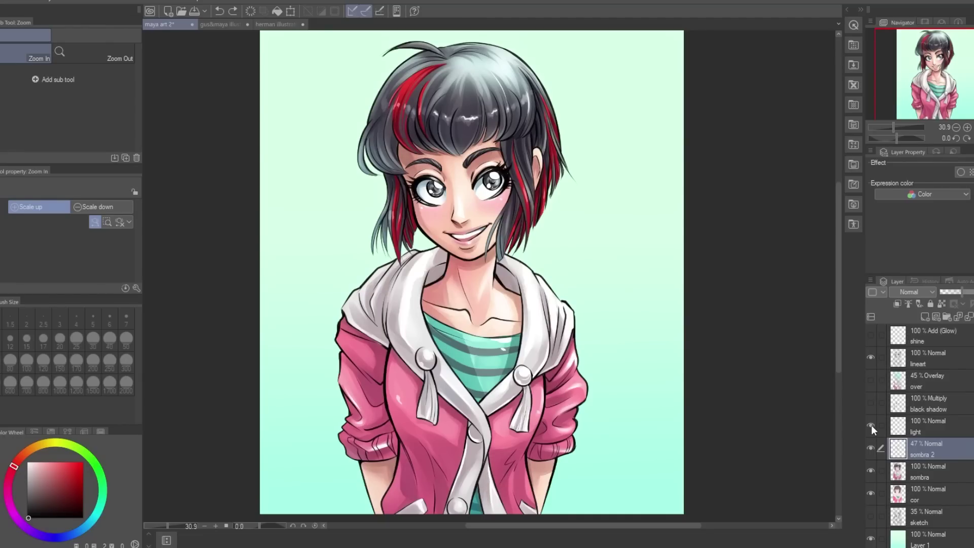
pyautogui.click(871, 425)
pyautogui.click(870, 425)
pyautogui.click(869, 401)
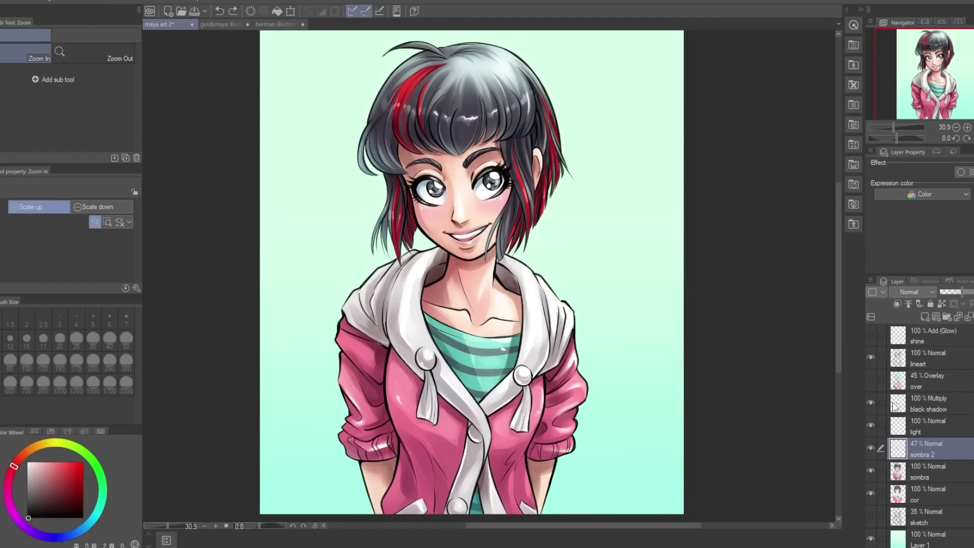
# Show and select the over layer, and raise its opacity to 100%.
pyautogui.click(870, 382)
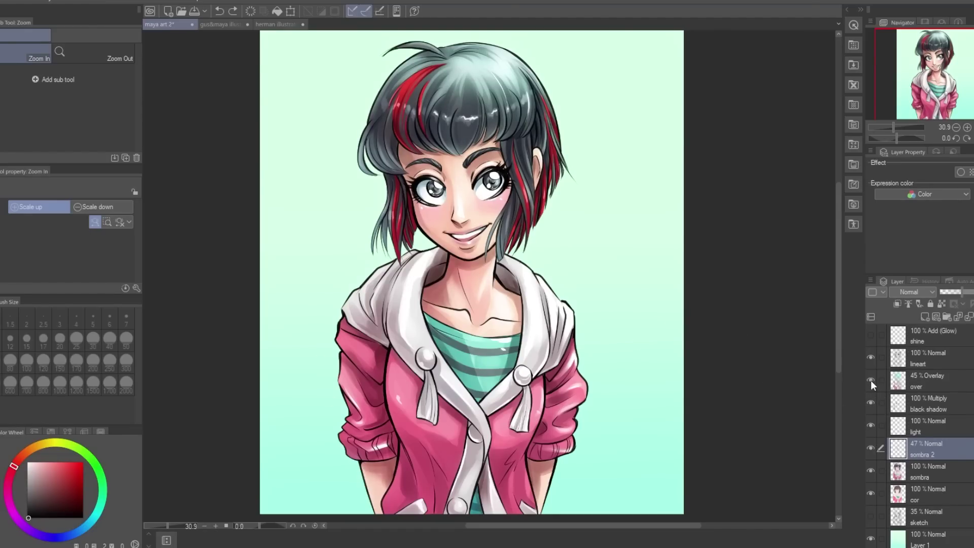
pyautogui.click(962, 390)
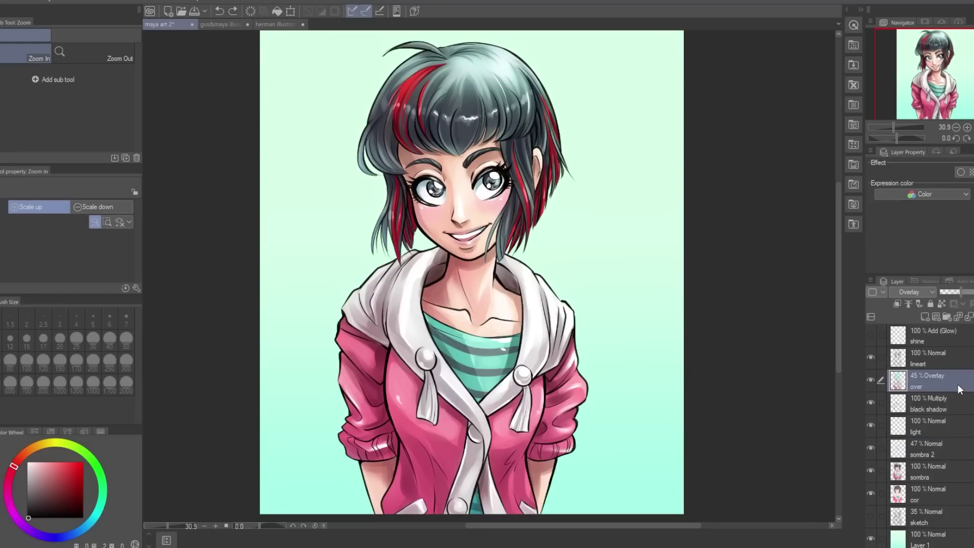
pyautogui.moveTo(959, 299); pyautogui.dragTo(971, 294)
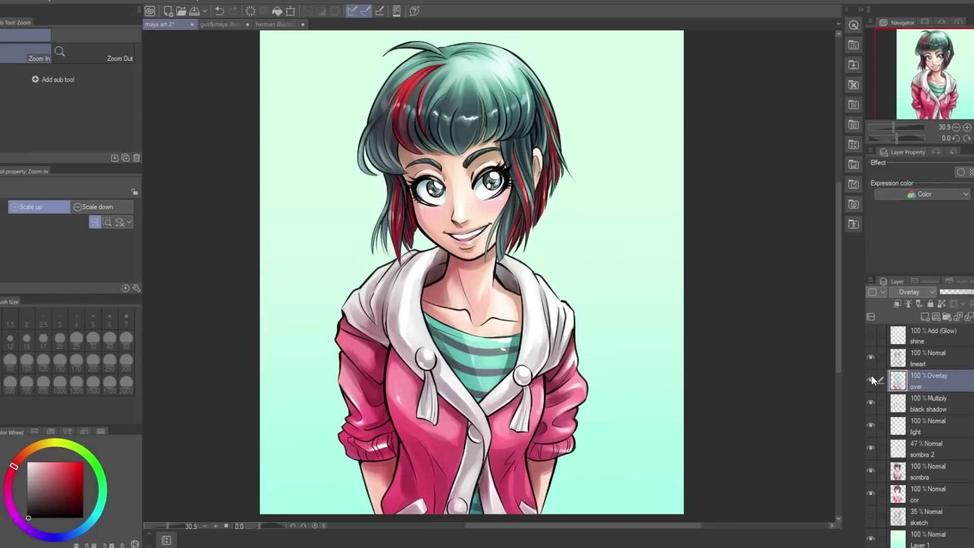
# Hide the layers beneath the over layer, including the background, to inspect its colours, and restore their visibility.
pyautogui.click(871, 490)
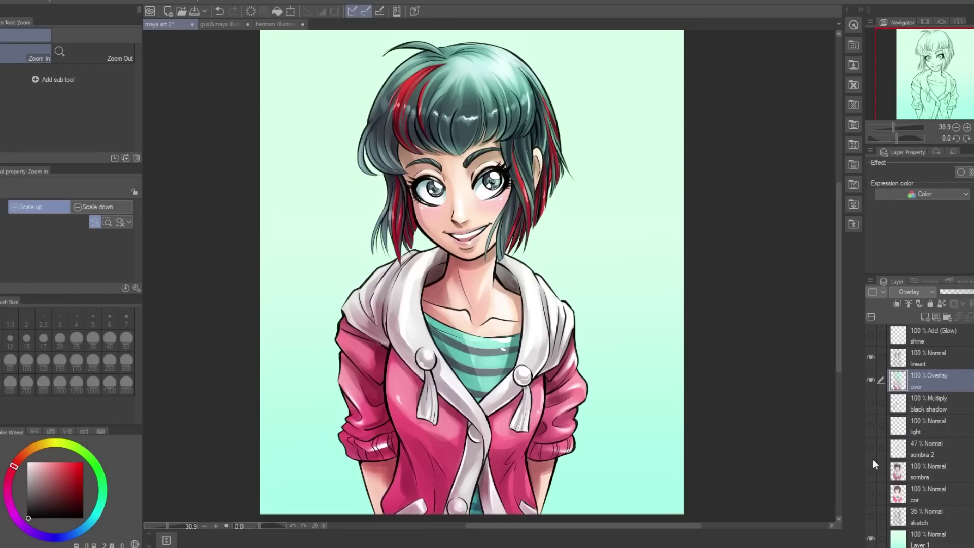
pyautogui.click(870, 537)
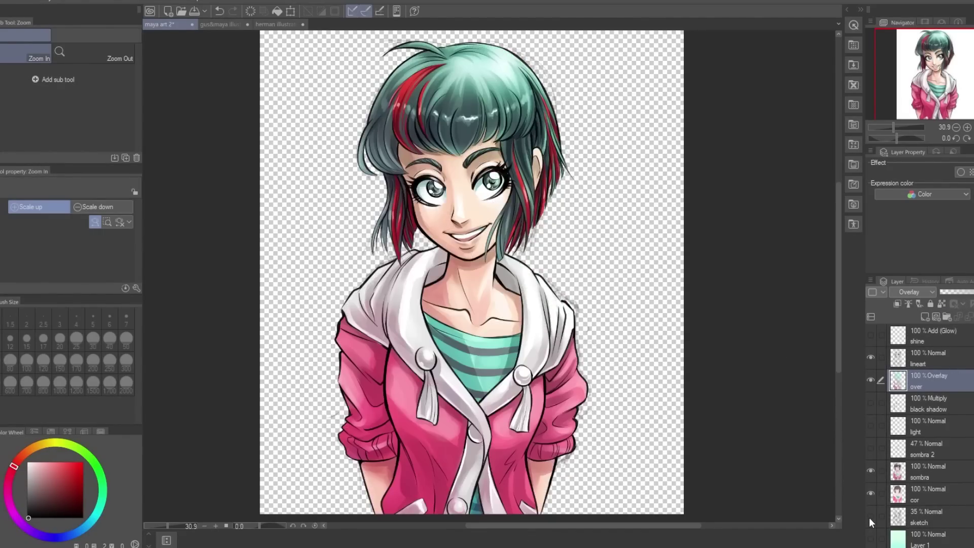
pyautogui.click(869, 518)
pyautogui.moveTo(870, 447); pyautogui.dragTo(870, 402)
pyautogui.click(871, 538)
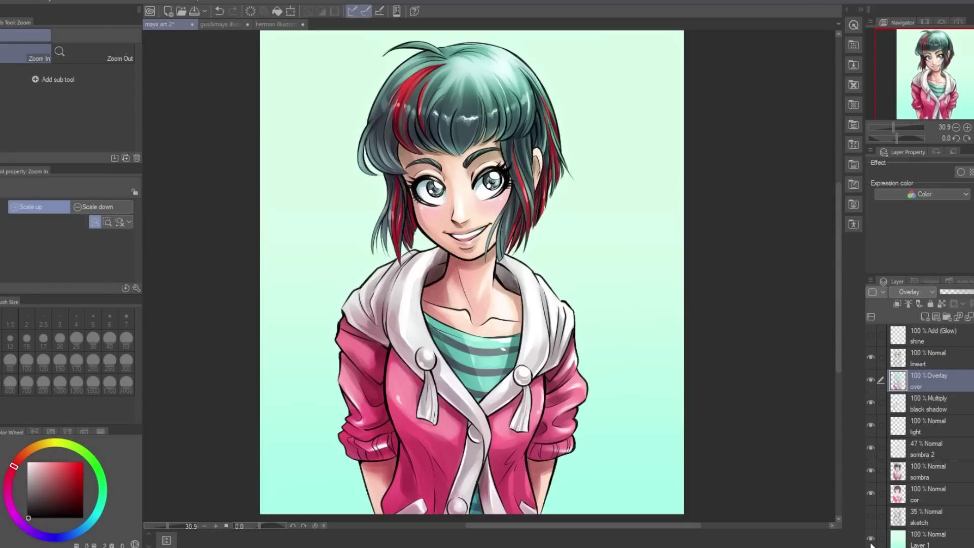
# Lower the over layer's opacity to 53%, toggling its visibility to judge the colour effect.
pyautogui.click(962, 296)
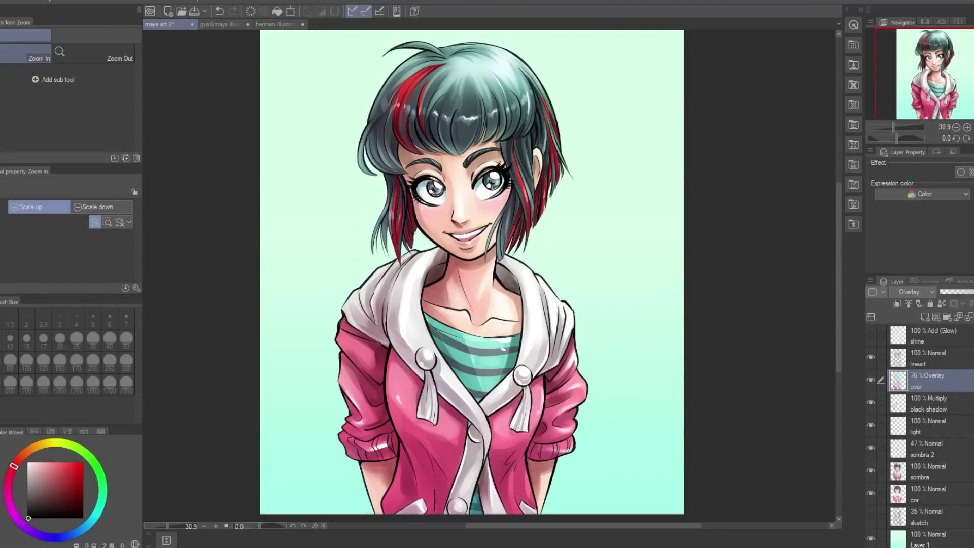
pyautogui.moveTo(973, 292); pyautogui.dragTo(971, 296)
pyautogui.click(869, 376)
pyautogui.click(869, 376)
pyautogui.click(869, 376)
pyautogui.click(869, 376)
pyautogui.moveTo(967, 294); pyautogui.dragTo(965, 292)
# Toggle the visibility of the over layer and of the lineart layer to compare the portrait with and without each.
pyautogui.click(870, 381)
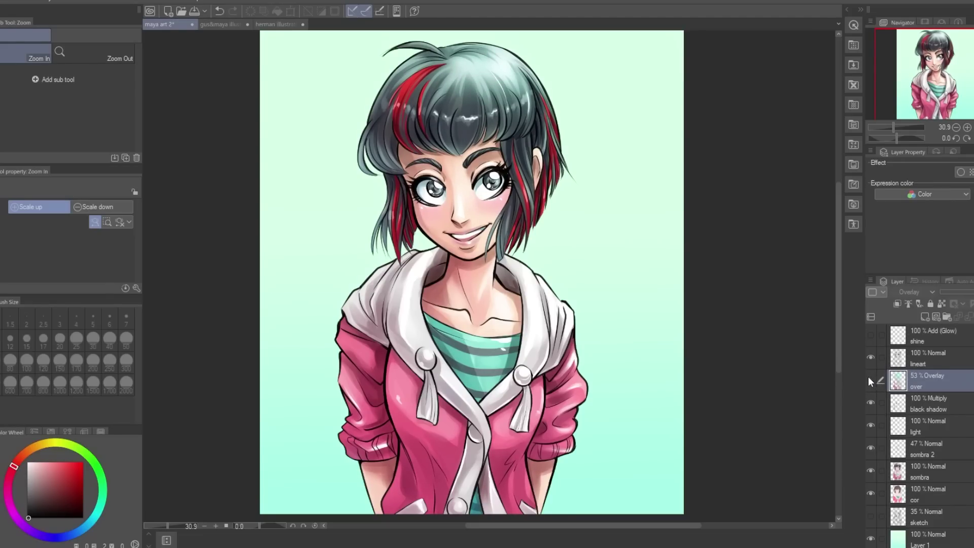
pyautogui.click(870, 381)
pyautogui.click(870, 381)
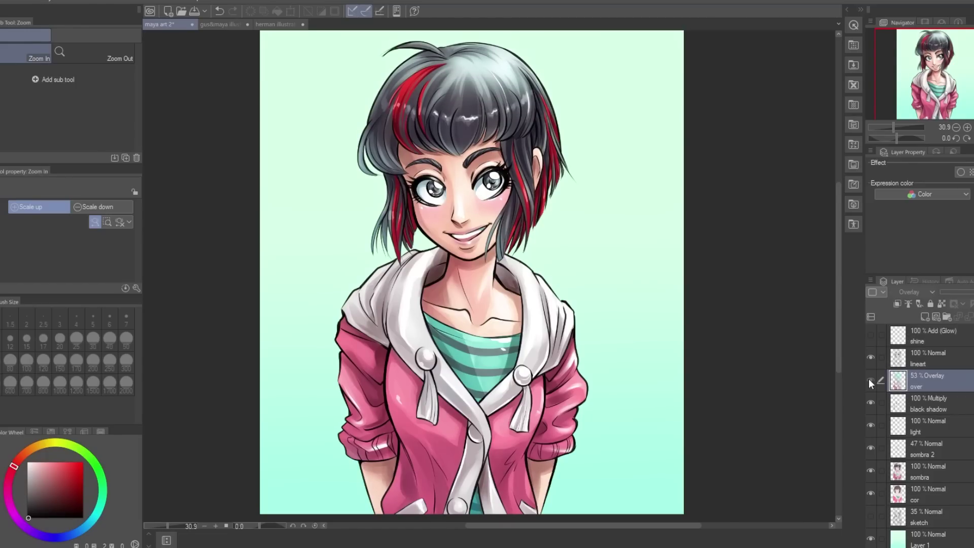
pyautogui.click(870, 381)
pyautogui.click(870, 382)
pyautogui.click(871, 382)
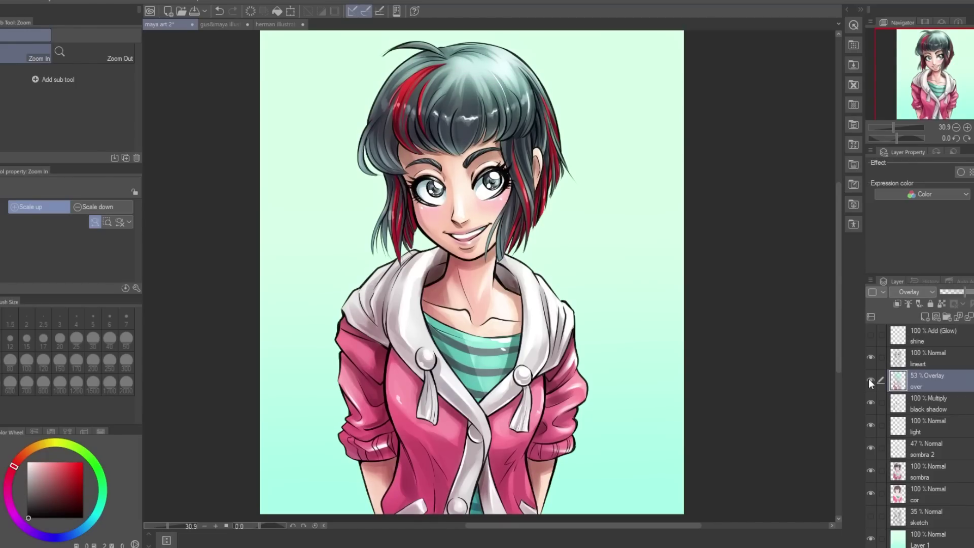
pyautogui.click(870, 382)
pyautogui.click(870, 382)
pyautogui.click(869, 355)
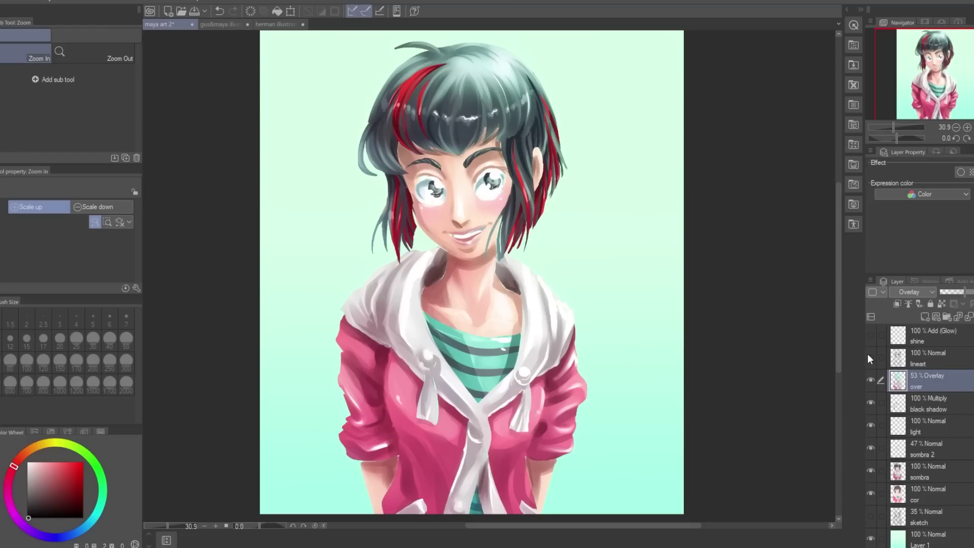
pyautogui.click(869, 355)
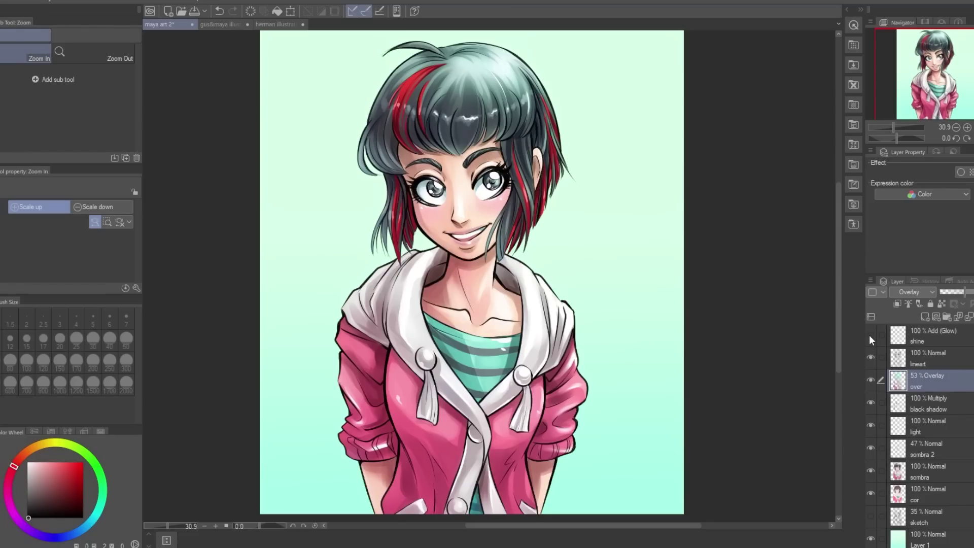
# Show and select the shine layer, toggling its visibility to compare the portrait with and without the glow.
pyautogui.click(869, 335)
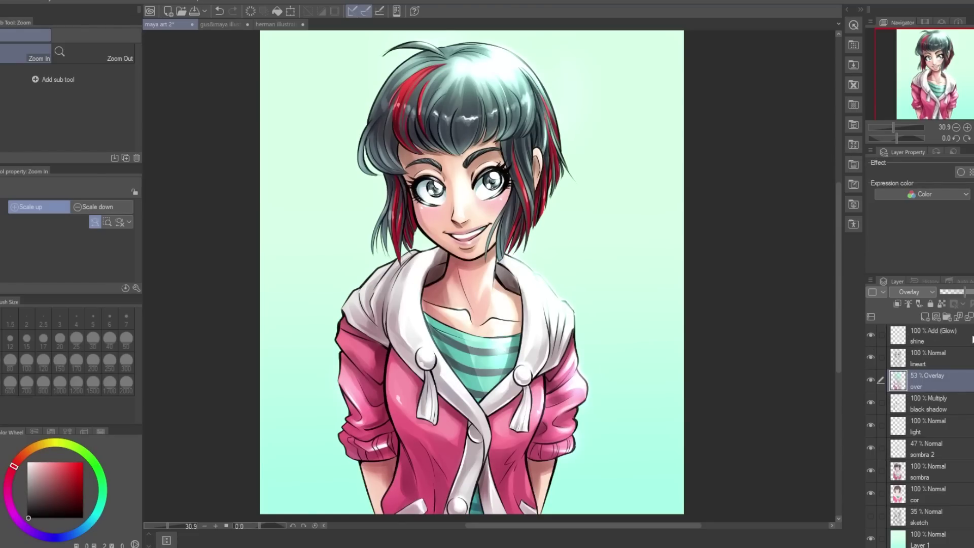
pyautogui.click(913, 336)
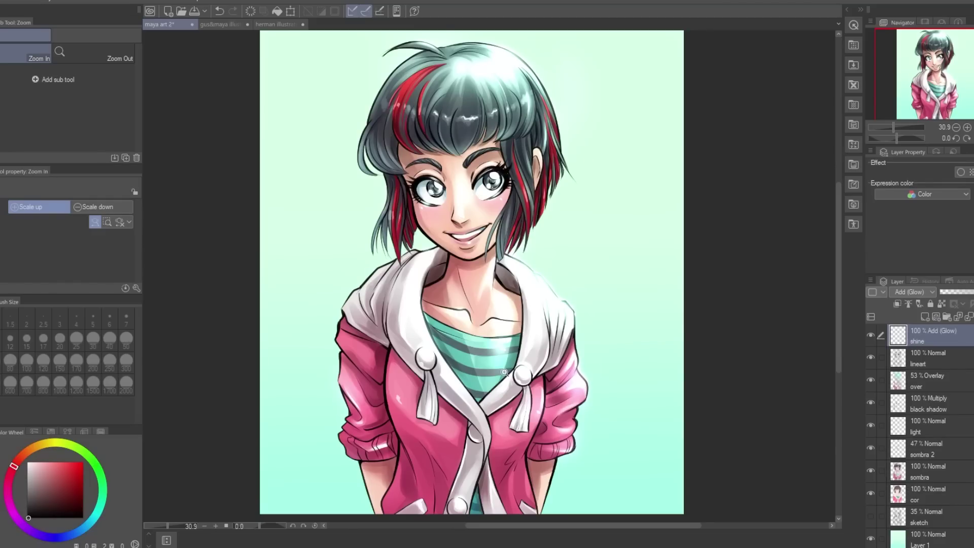
pyautogui.click(870, 337)
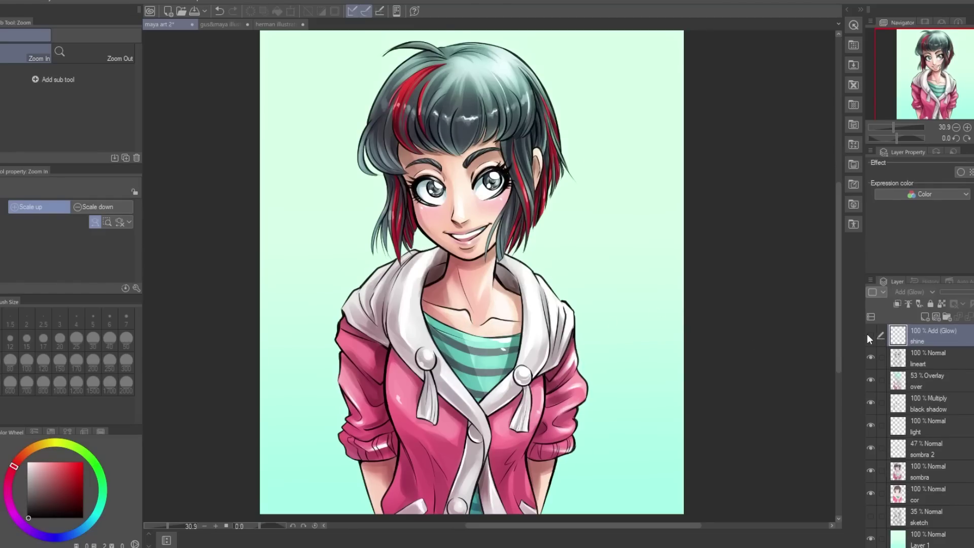
pyautogui.click(869, 337)
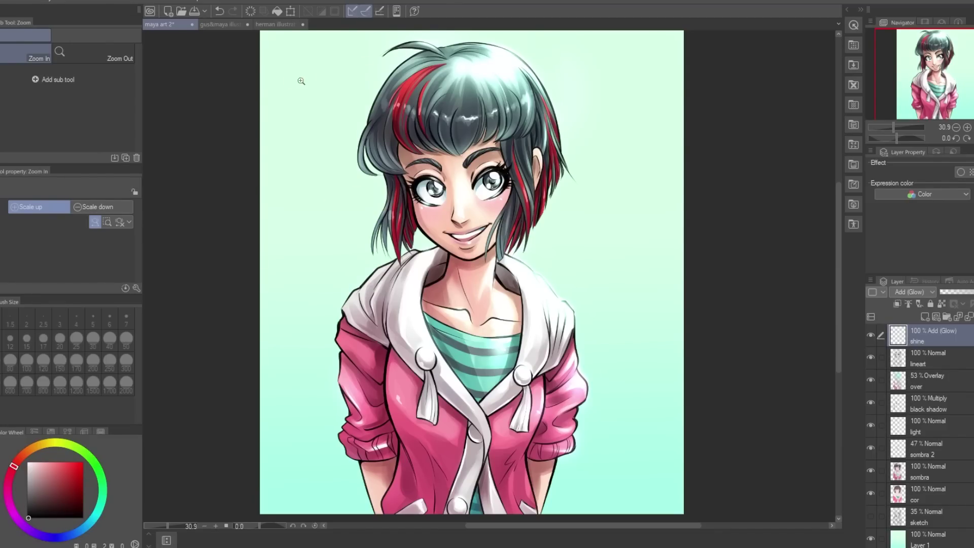
# Switch to the gus&maya illustration, collapse the maya folder, and toggle the maya and Gus folders to view each character separately.
pyautogui.click(231, 26)
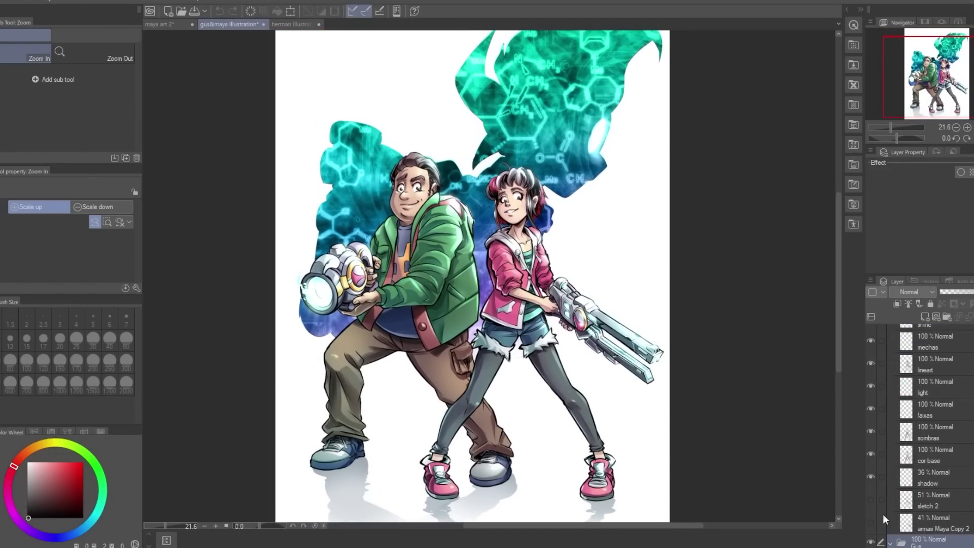
pyautogui.scroll(5, 918, 464)
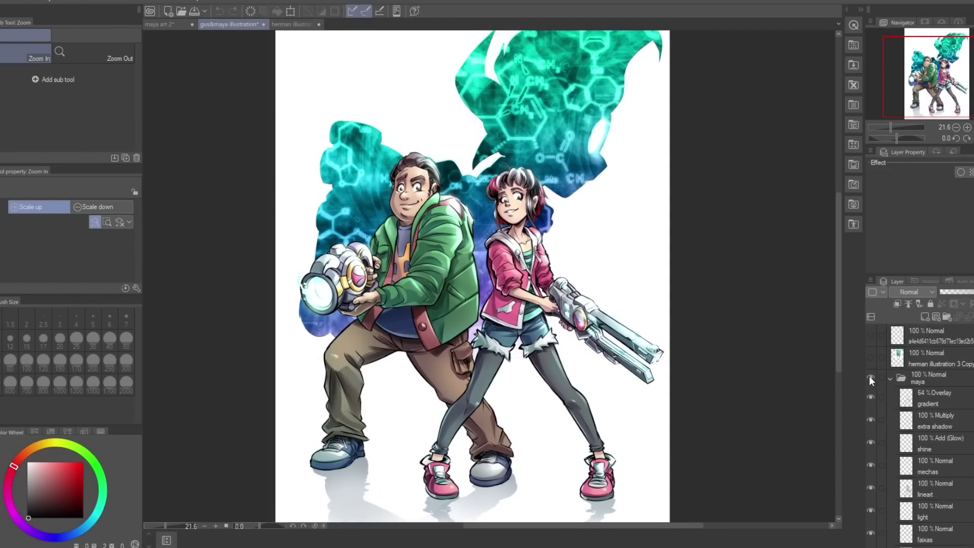
pyautogui.click(870, 378)
pyautogui.click(871, 378)
pyautogui.click(890, 378)
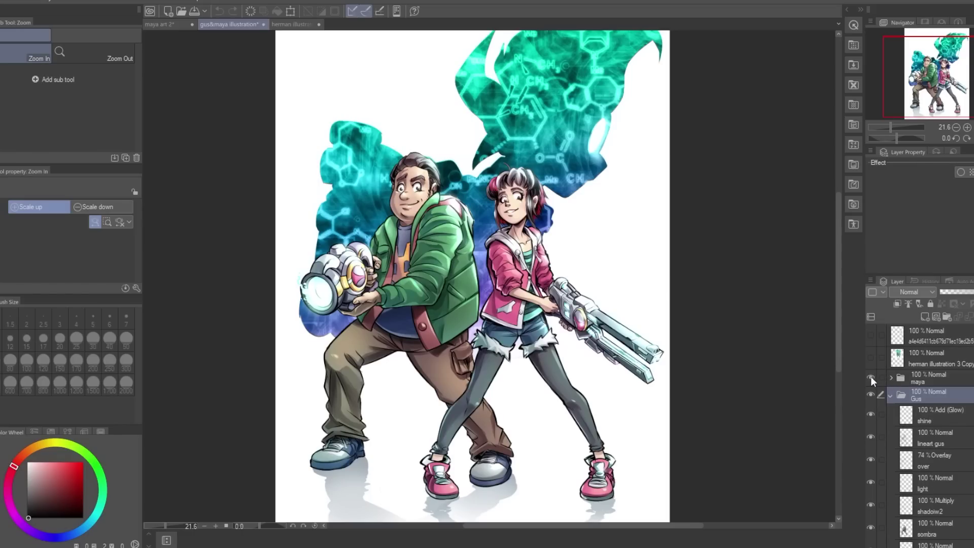
pyautogui.click(871, 377)
pyautogui.click(871, 377)
pyautogui.click(871, 394)
pyautogui.click(871, 394)
# Hide the background artwork and Gus's shine, over, light, shadow2, sombra and cor base layers, leaving his lineart.
pyautogui.scroll(-3, 898, 405)
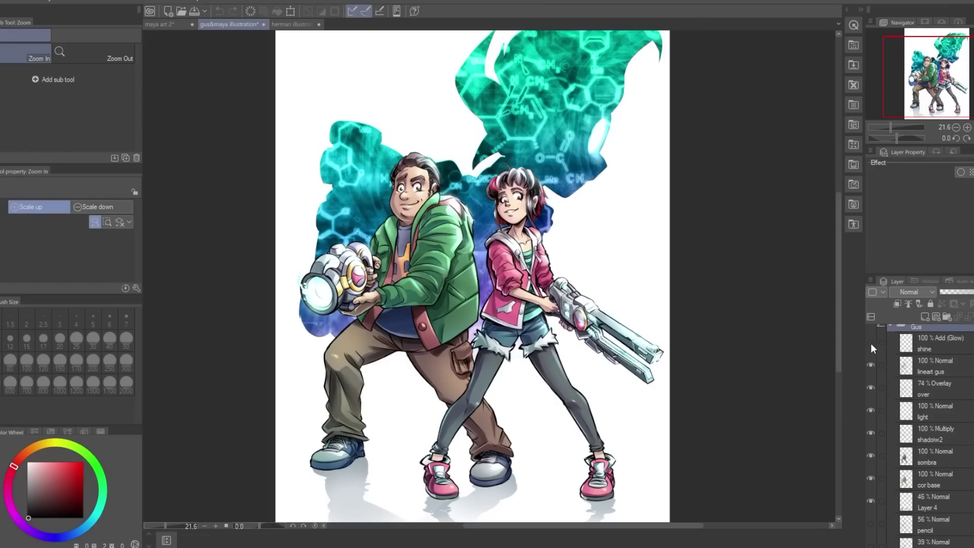
pyautogui.click(871, 343)
pyautogui.click(870, 343)
pyautogui.scroll(-1, 872, 457)
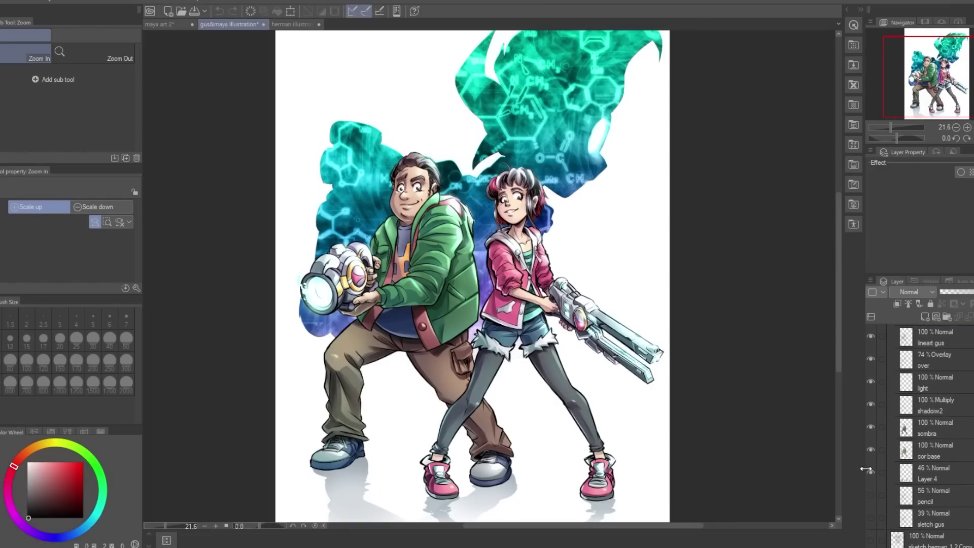
pyautogui.click(869, 469)
pyautogui.click(869, 469)
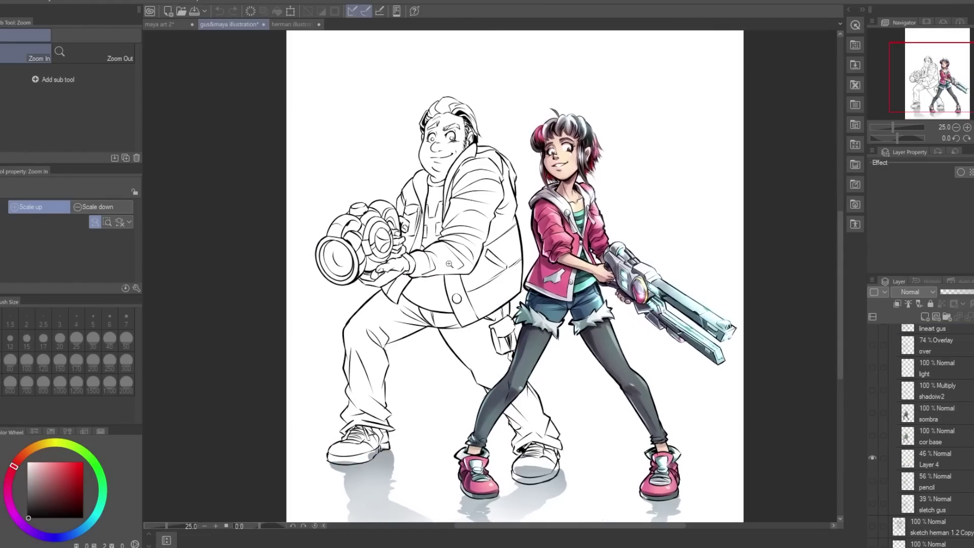
pyautogui.click(450, 265)
pyautogui.moveTo(449, 264); pyautogui.dragTo(483, 249)
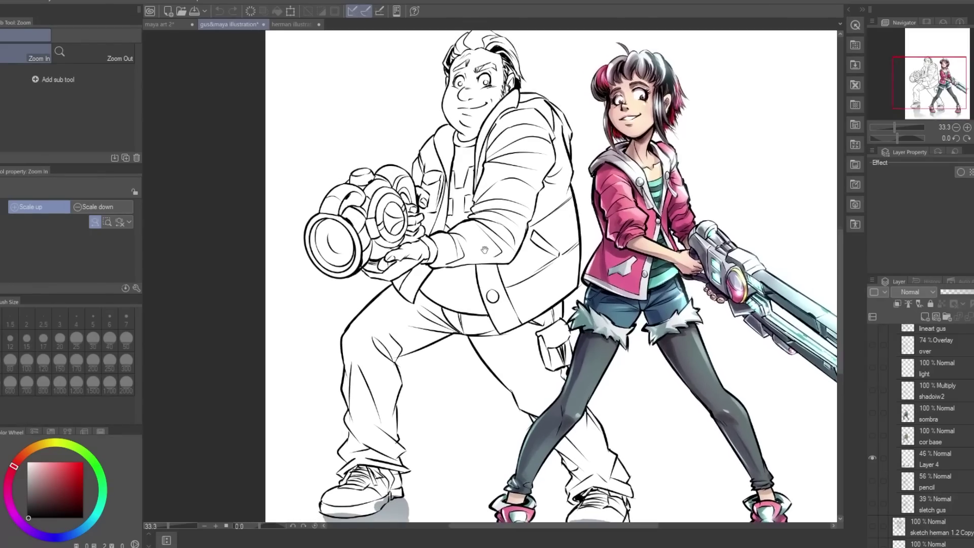
# Show Gus's cor base, sombra, shadow2 and light layers one after another to build up his colouring.
pyautogui.click(870, 436)
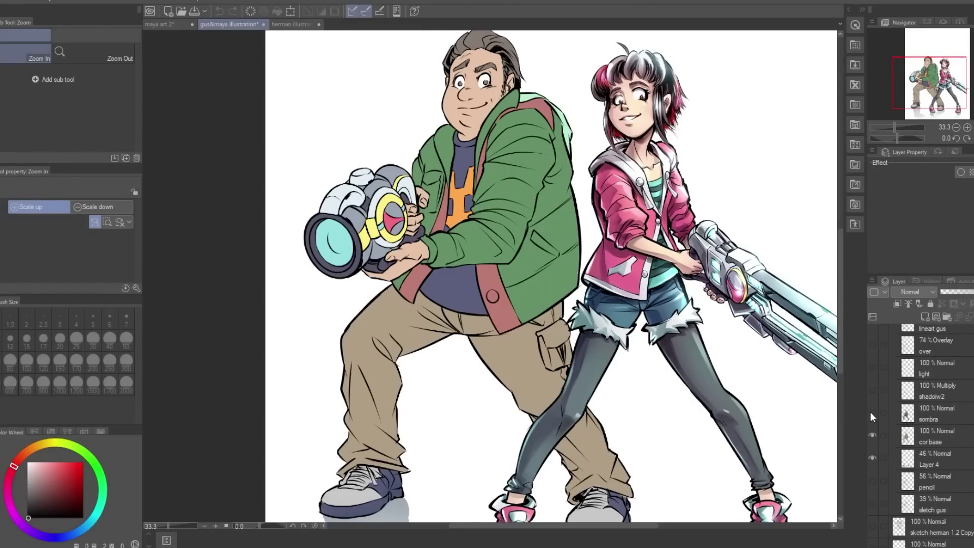
pyautogui.click(871, 412)
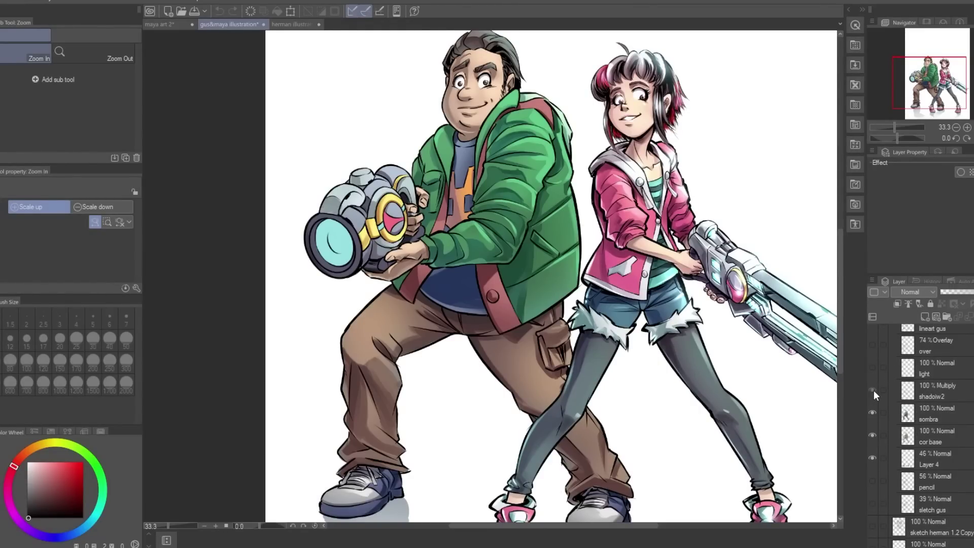
pyautogui.click(873, 389)
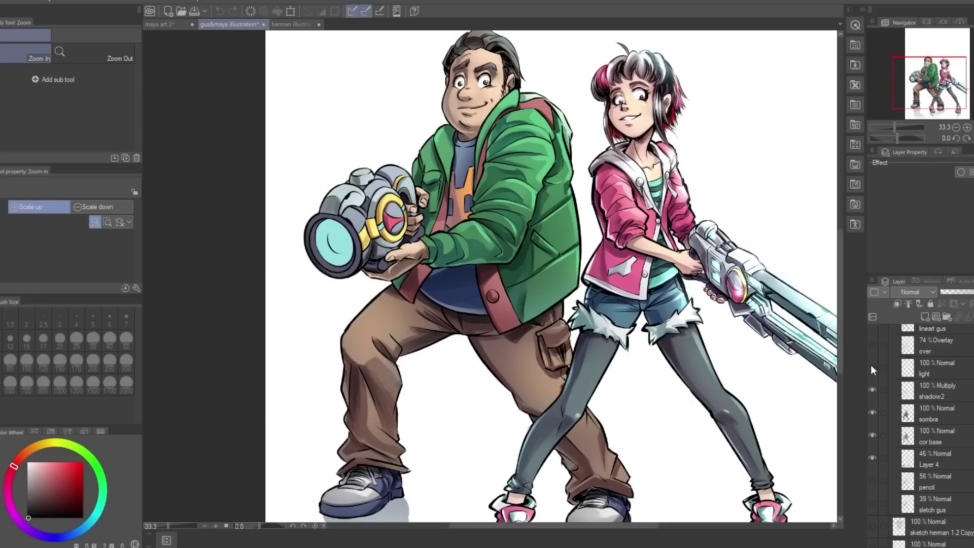
pyautogui.click(871, 366)
# Show the over and shine layers in the Gus folder to complete his colouring.
pyautogui.scroll(2, 871, 364)
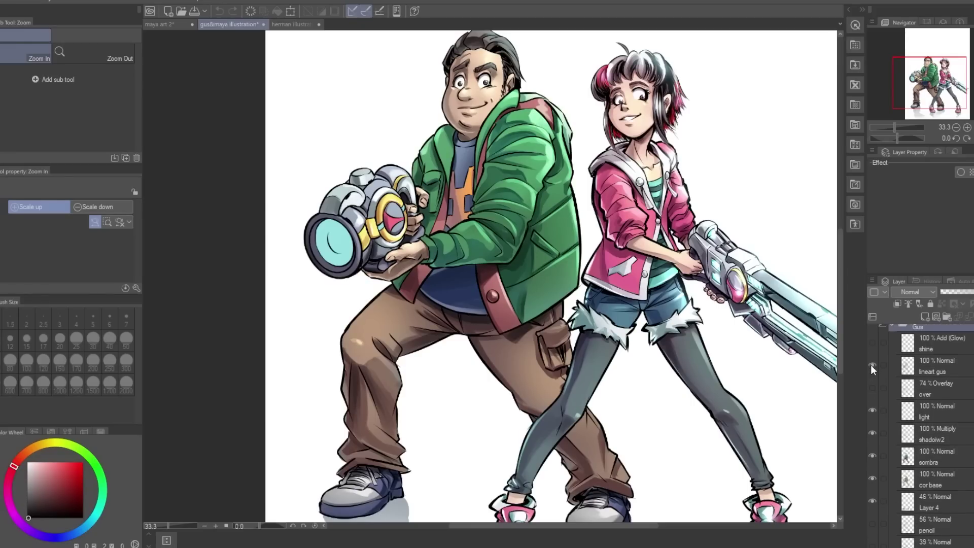
pyautogui.scroll(1, 873, 413)
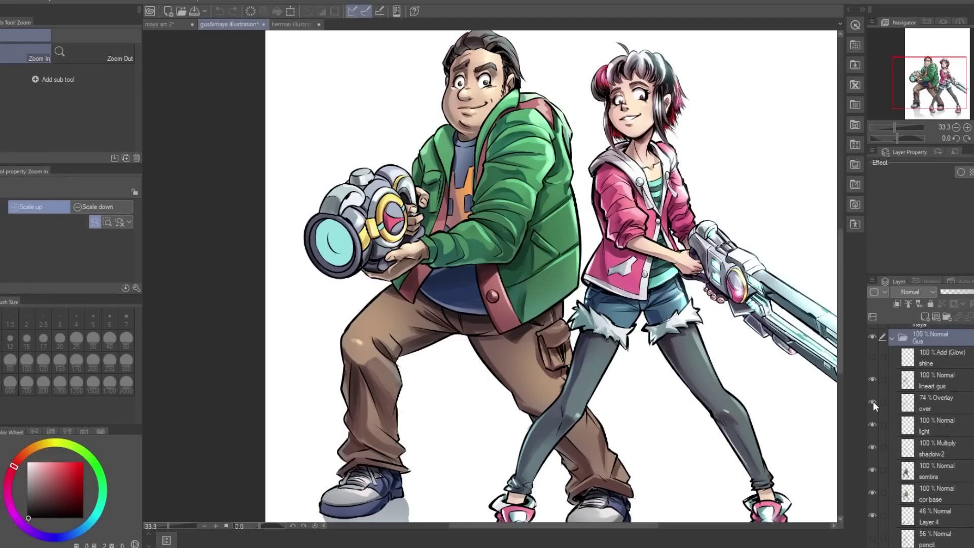
pyautogui.scroll(1, 872, 401)
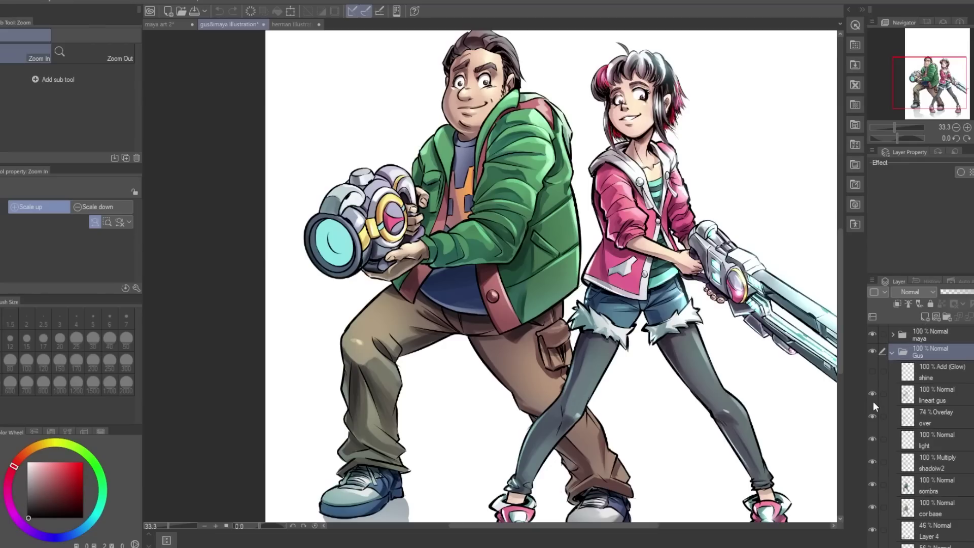
pyautogui.click(871, 371)
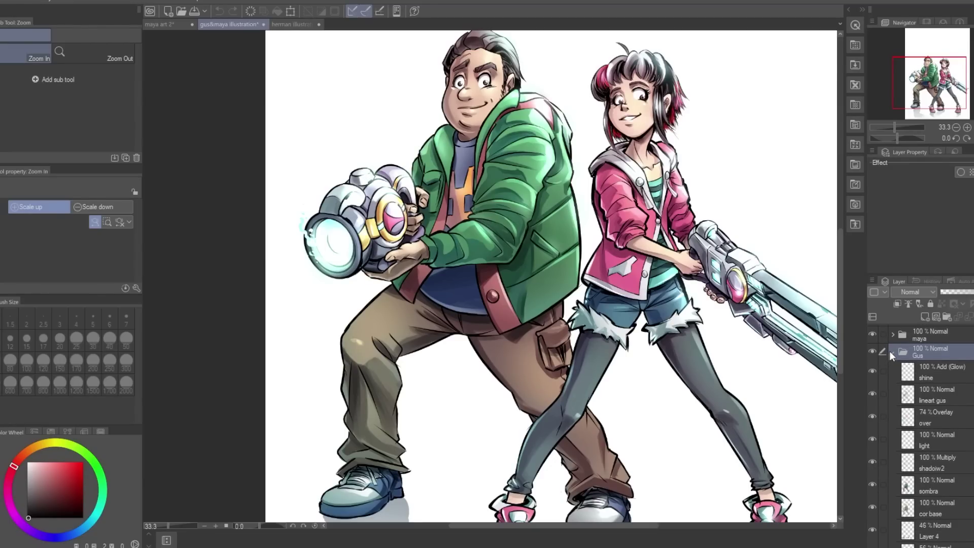
# Collapse and hide the Gus folder, and hide all the layers inside the maya folder.
pyautogui.click(892, 351)
pyautogui.click(873, 351)
pyautogui.scroll(2, 887, 421)
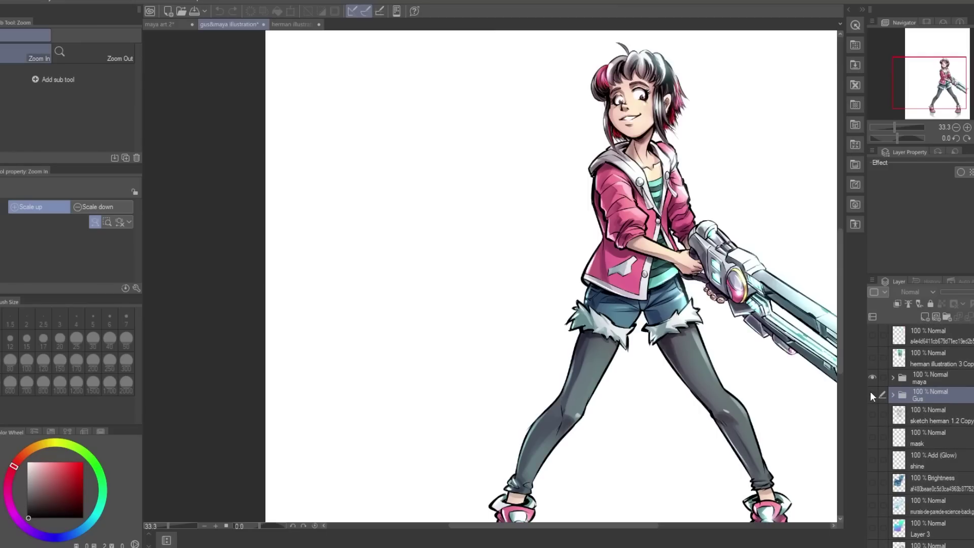
pyautogui.click(892, 378)
pyautogui.scroll(-2, 876, 406)
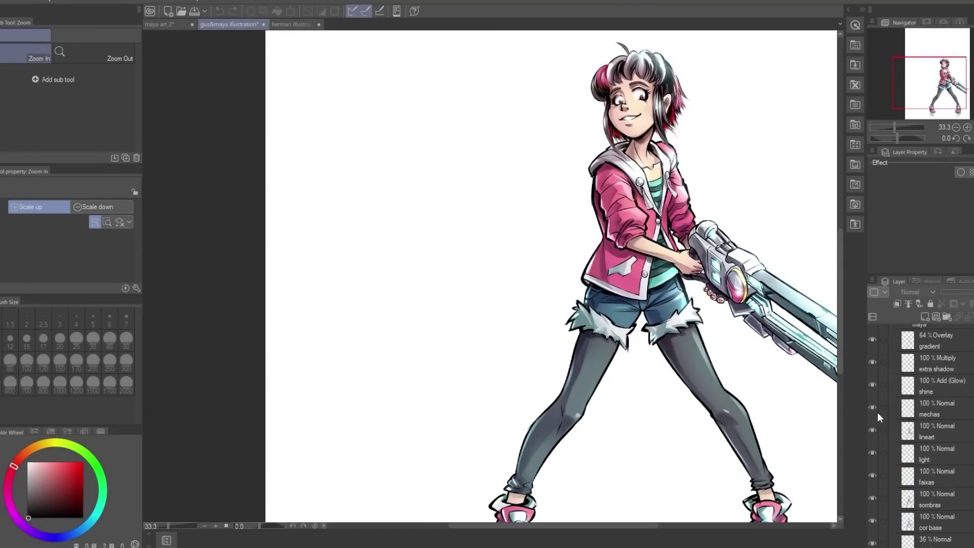
pyautogui.moveTo(871, 341); pyautogui.dragTo(868, 436)
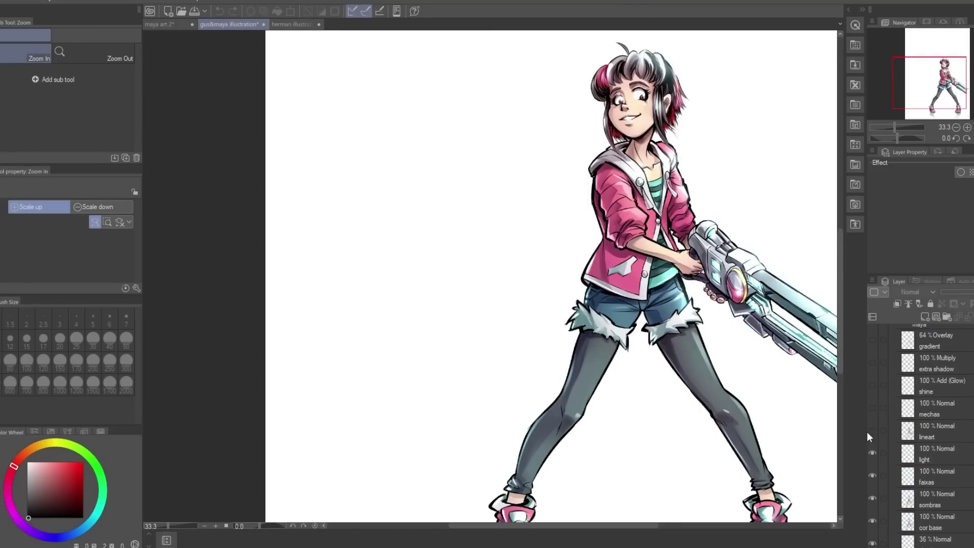
pyautogui.scroll(-2, 876, 516)
pyautogui.click(872, 461)
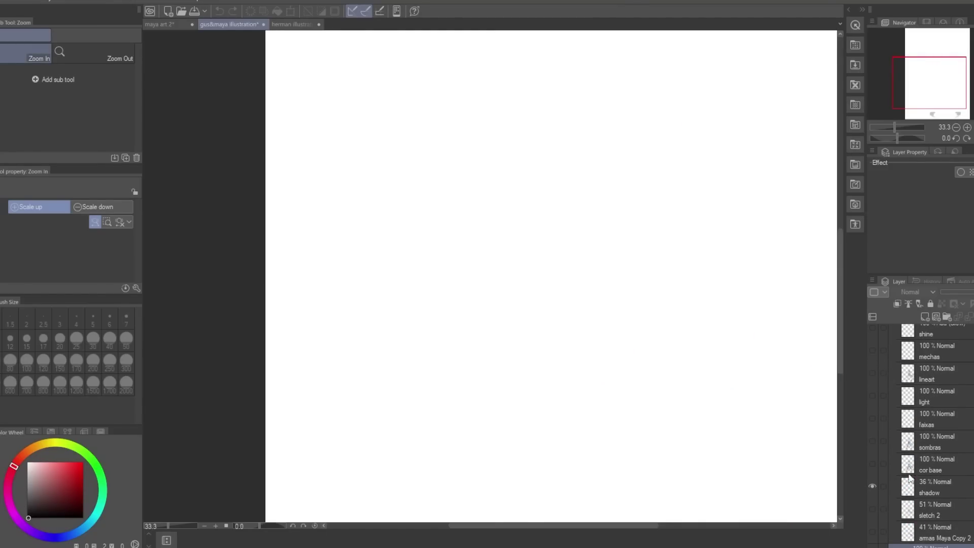
# Show the lineart, cor base and sombras layers in the maya folder one after another.
pyautogui.scroll(3, 875, 486)
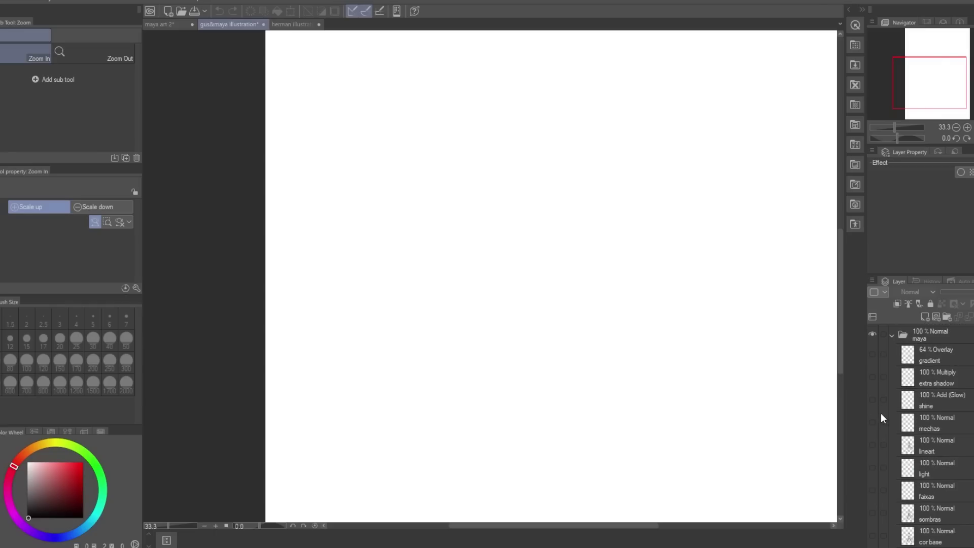
pyautogui.click(873, 445)
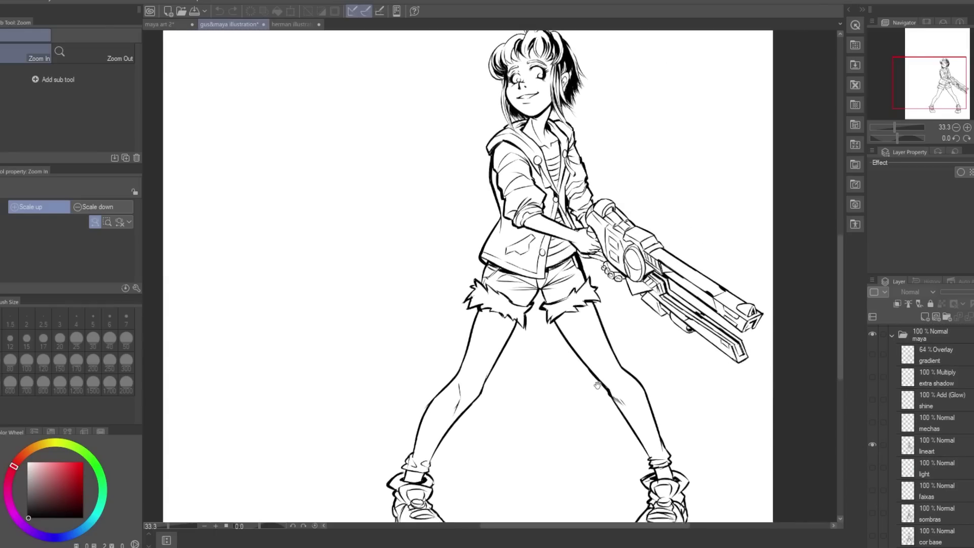
pyautogui.scroll(-4, 915, 489)
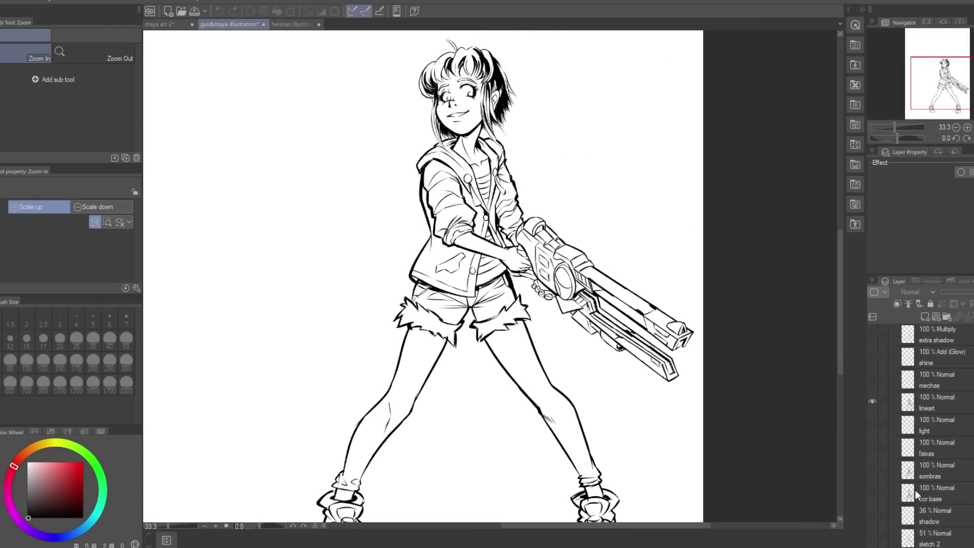
pyautogui.click(872, 517)
pyautogui.click(873, 517)
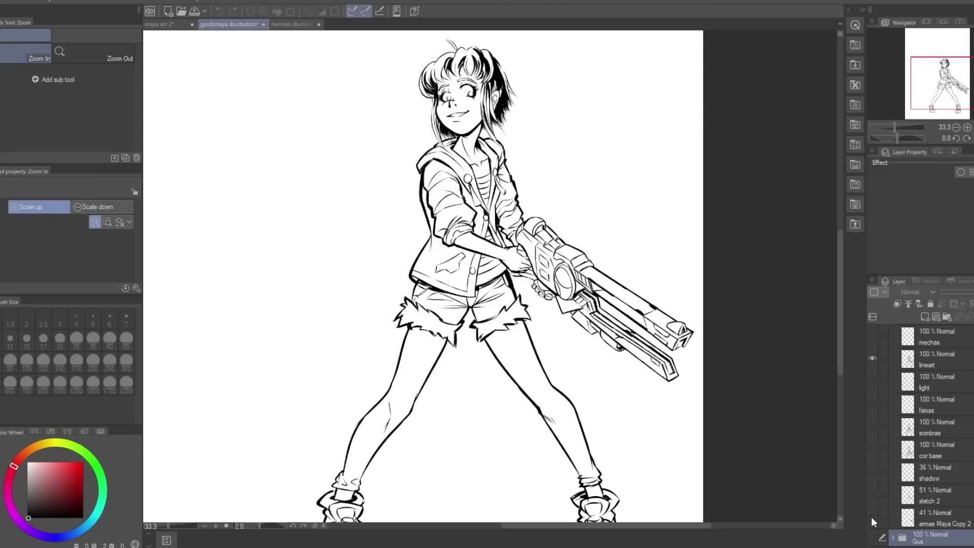
pyautogui.click(872, 448)
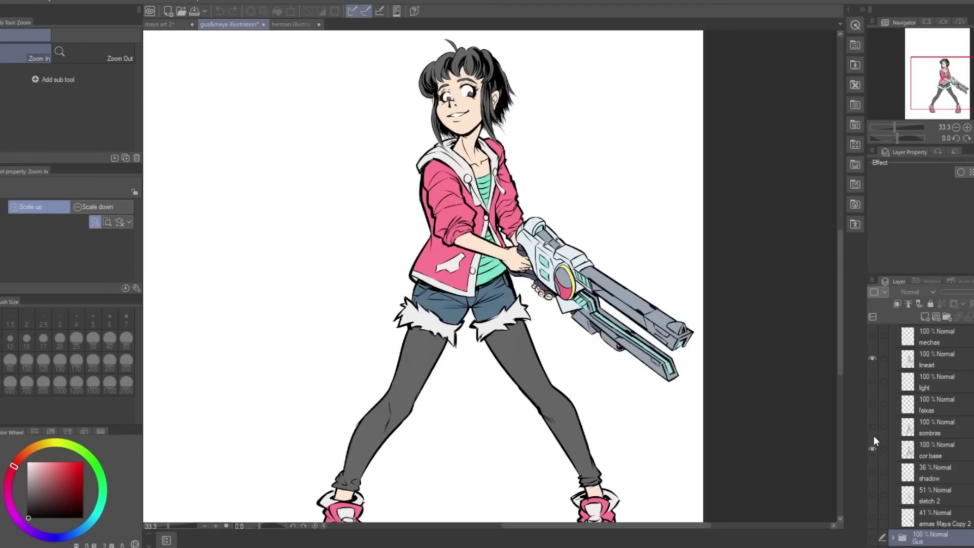
pyautogui.click(872, 428)
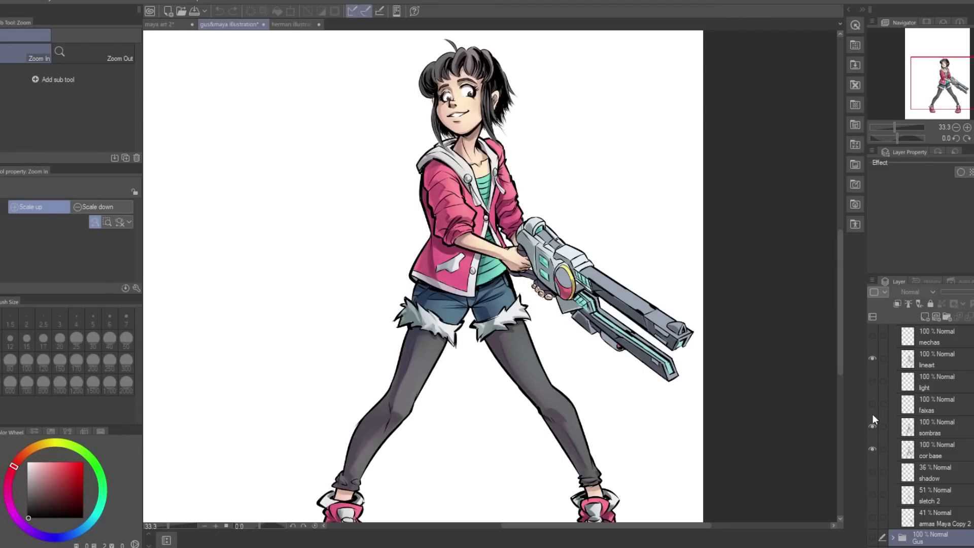
# Show and select Maya's faixas layer, toggling it to compare the shirt stripes, and show her light and mechas layers.
pyautogui.click(873, 406)
pyautogui.click(873, 406)
pyautogui.click(873, 406)
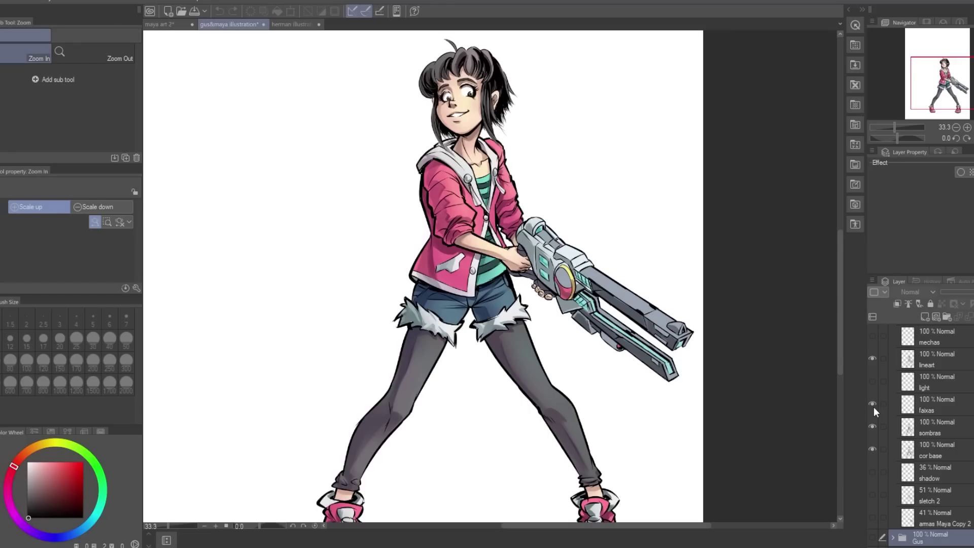
pyautogui.click(931, 409)
pyautogui.click(872, 381)
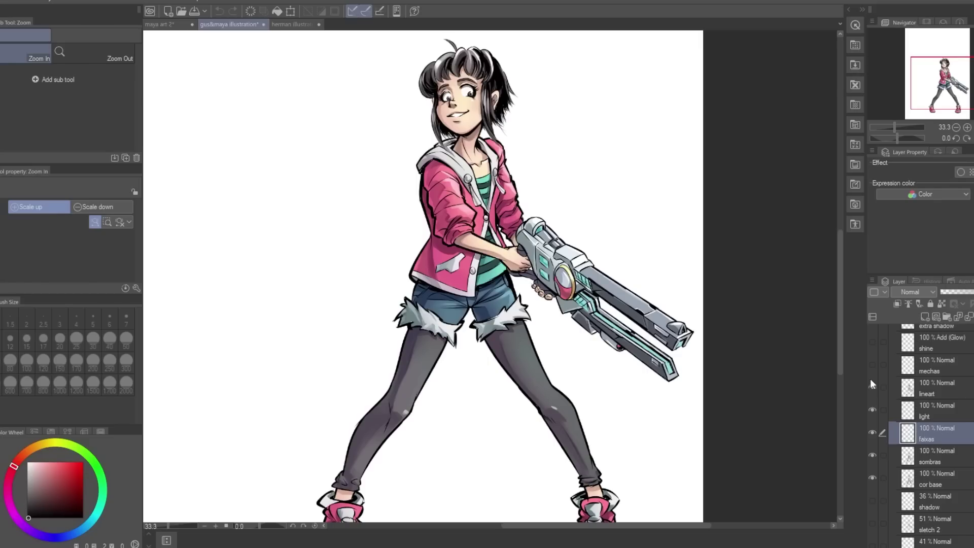
pyautogui.click(870, 365)
pyautogui.scroll(2, 885, 430)
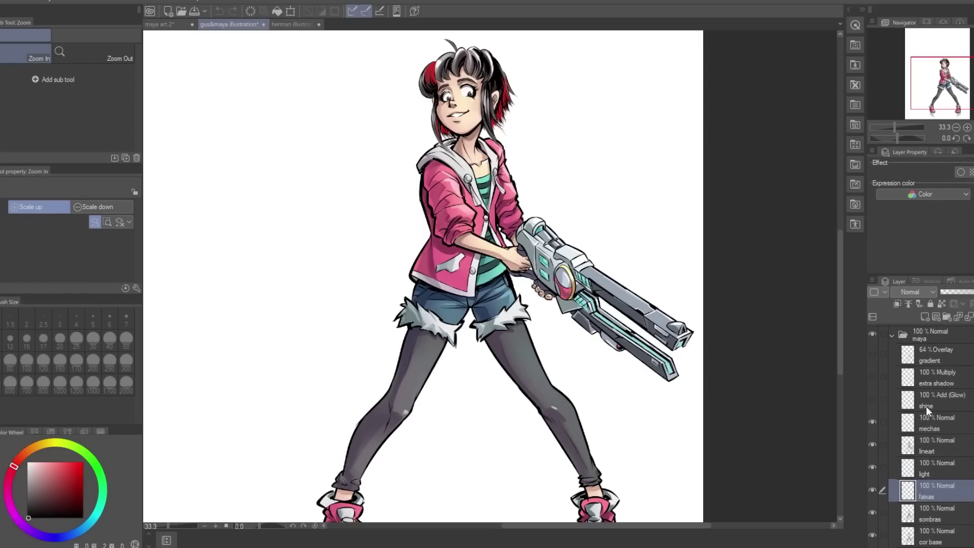
# Show Maya's shine, extra shadow and gradient layers, and restore the Gus folder to display both characters together.
pyautogui.click(872, 400)
pyautogui.click(872, 376)
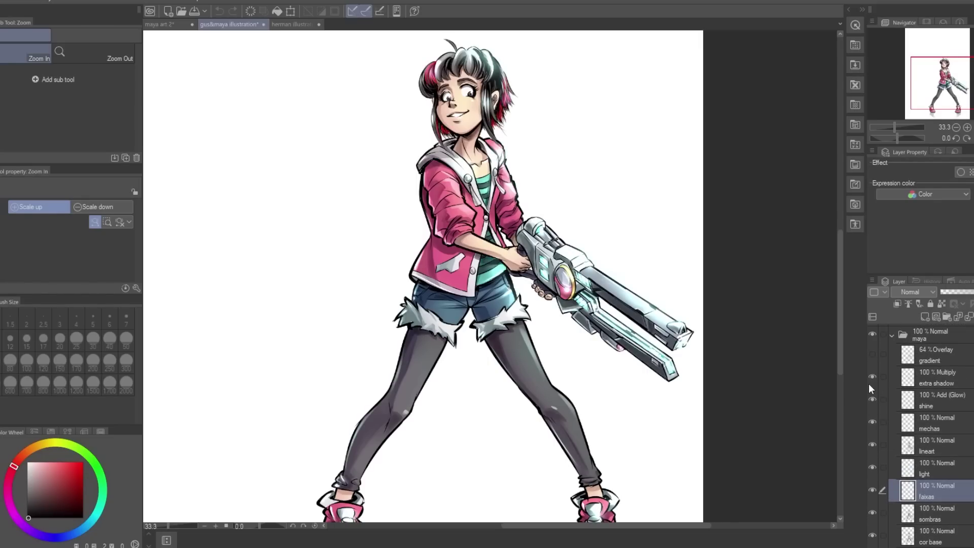
pyautogui.click(870, 378)
pyautogui.click(872, 353)
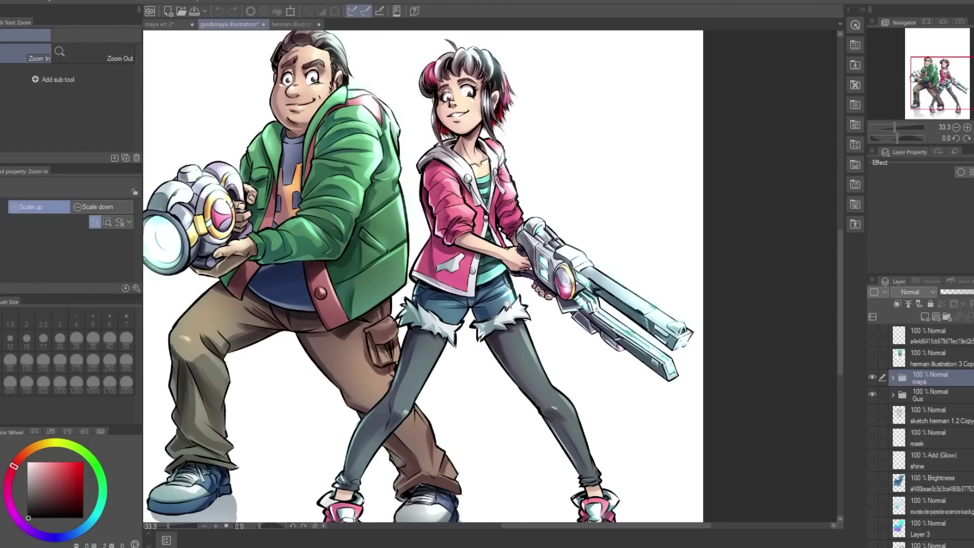
pyautogui.scroll(-2, 516, 309)
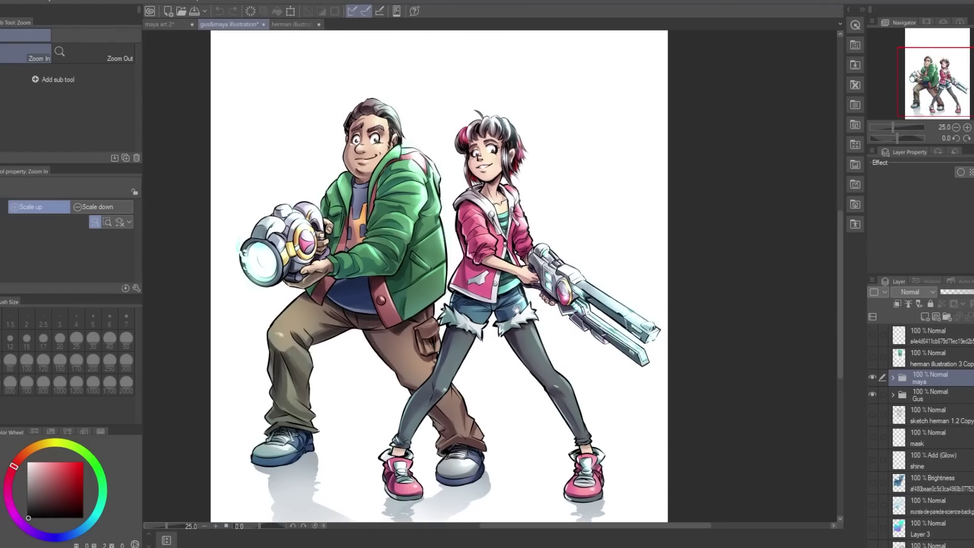
pyautogui.moveTo(516, 309); pyautogui.dragTo(529, 304)
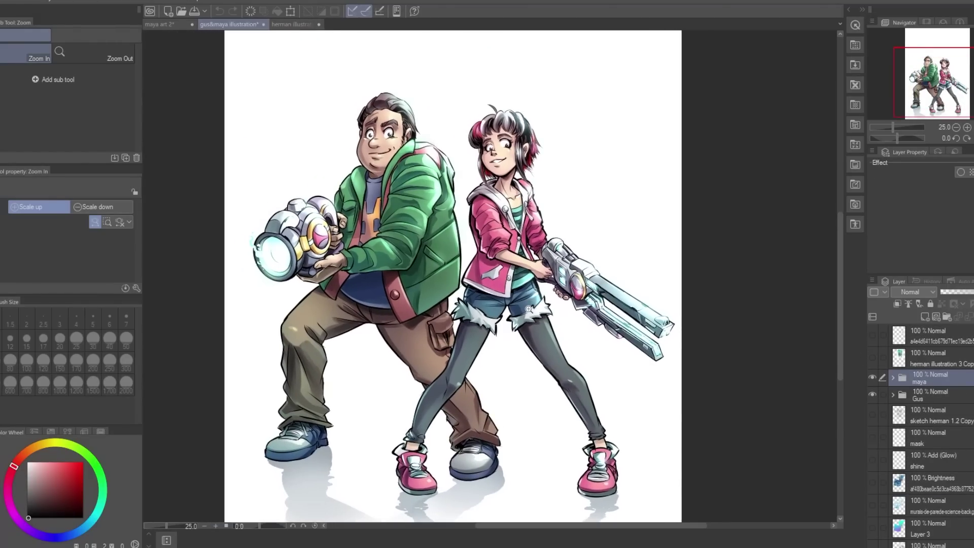
# Switch to the herman illustration and set the sketch2 layer's opacity to 51%.
pyautogui.click(291, 26)
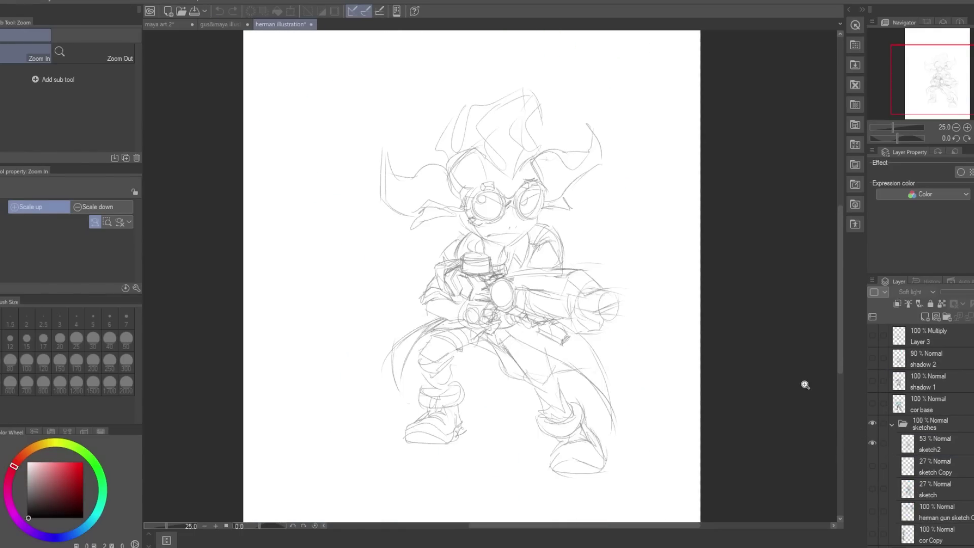
pyautogui.click(953, 450)
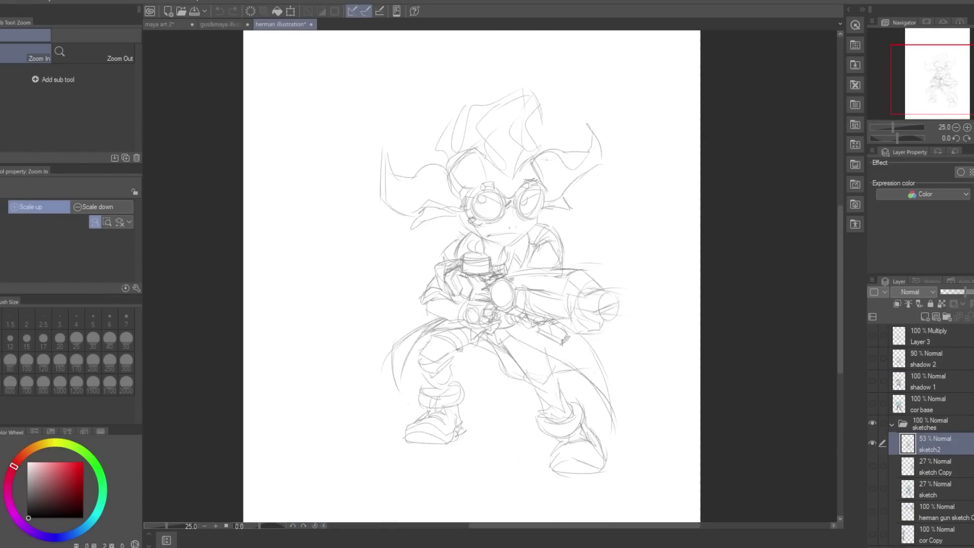
pyautogui.moveTo(966, 292); pyautogui.dragTo(973, 292)
pyautogui.click(965, 293)
# Toggle the visibility of the sketches folder and leave it hidden.
pyautogui.click(874, 422)
pyautogui.click(875, 424)
pyautogui.click(875, 424)
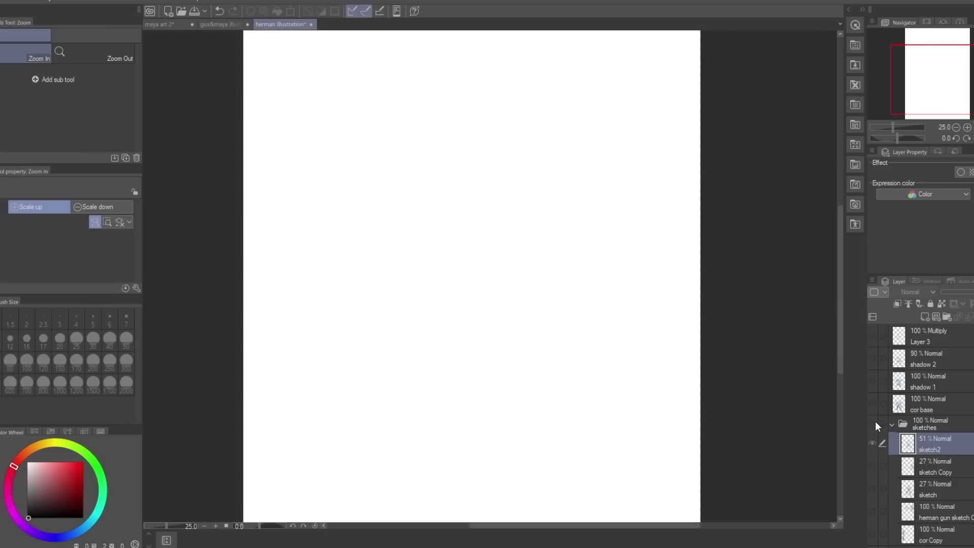
# Show Herman's lineart and cor base layers, and select the cor base layer.
pyautogui.scroll(3, 876, 425)
pyautogui.scroll(3, 875, 422)
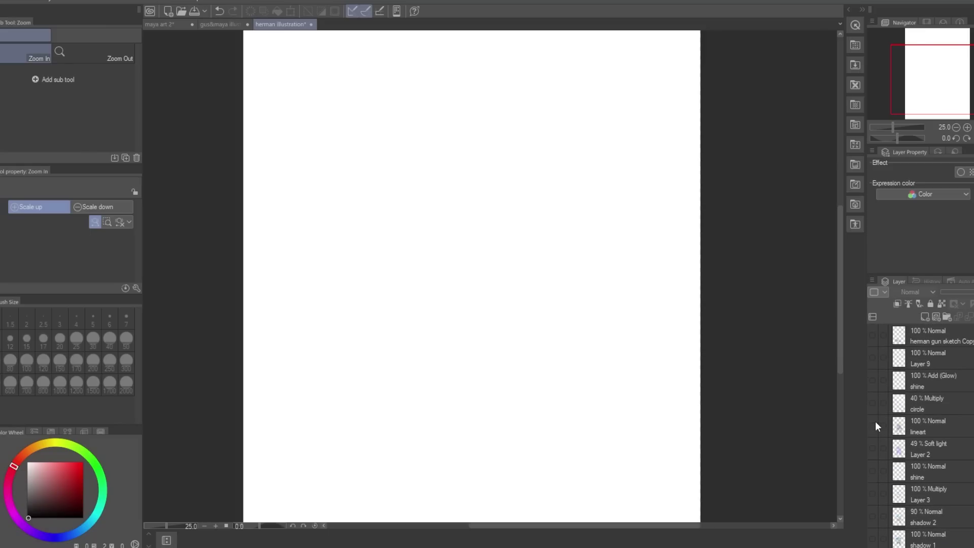
pyautogui.click(870, 427)
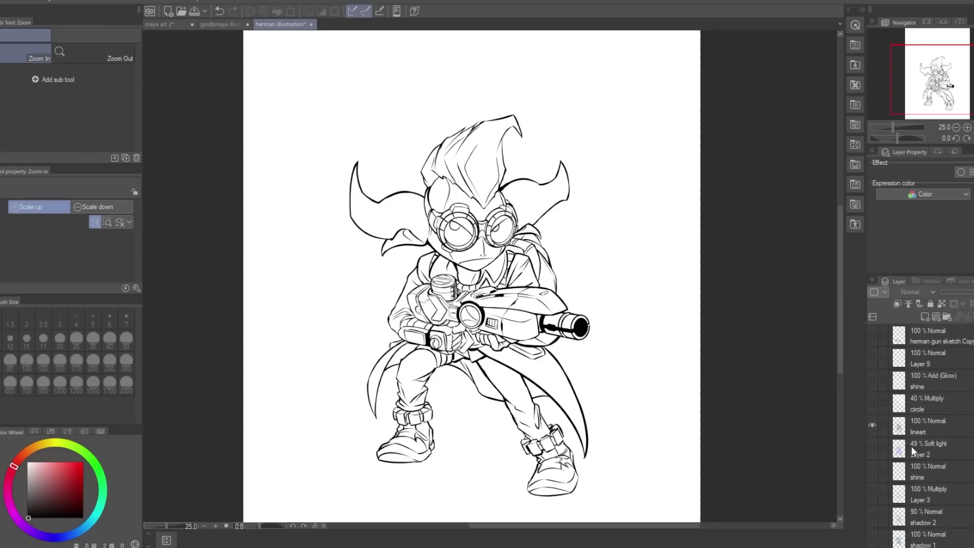
pyautogui.scroll(-3, 910, 436)
pyautogui.scroll(-1, 881, 421)
pyautogui.click(872, 475)
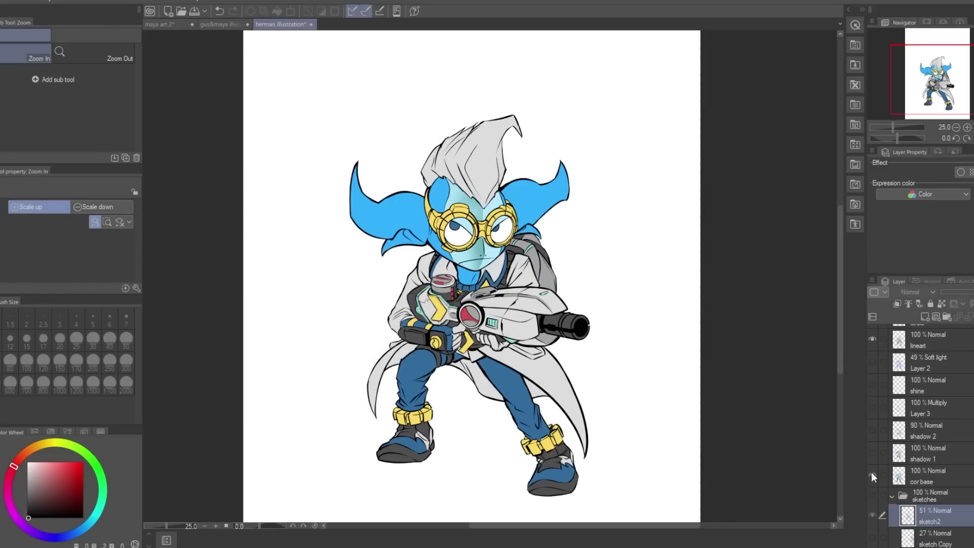
pyautogui.click(964, 477)
# Show Herman's shadow 1 layer and toggle shadow 2 to compare the shading, leaving both visible.
pyautogui.click(463, 229)
pyautogui.click(464, 230)
pyautogui.click(463, 230)
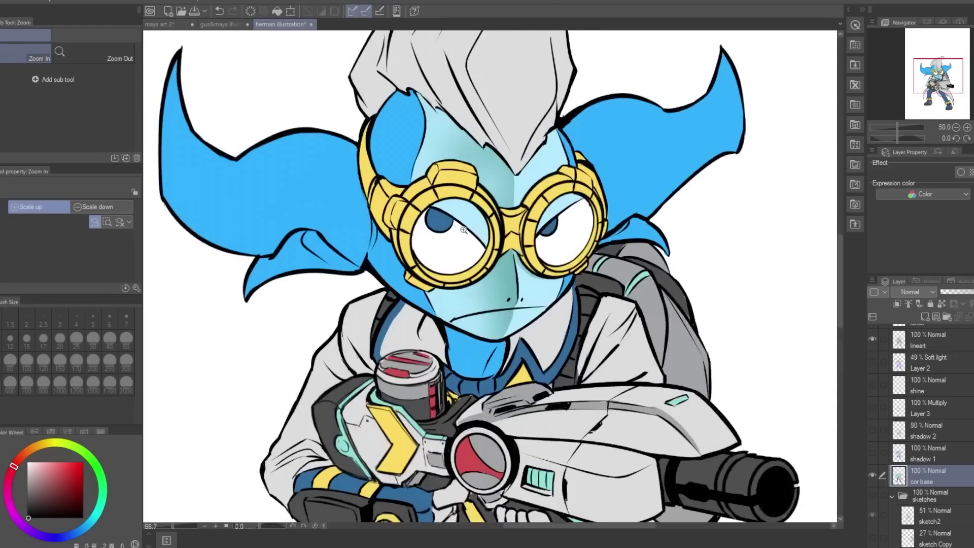
pyautogui.keyDown('alt'); pyautogui.click(584, 267); pyautogui.keyUp('alt')
pyautogui.keyDown('alt'); pyautogui.click(584, 267); pyautogui.keyUp('alt')
pyautogui.keyDown('alt'); pyautogui.click(584, 267); pyautogui.keyUp('alt')
pyautogui.moveTo(609, 321); pyautogui.dragTo(563, 282)
pyautogui.click(539, 270)
pyautogui.keyDown('alt'); pyautogui.click(548, 253); pyautogui.keyUp('alt')
pyautogui.click(872, 453)
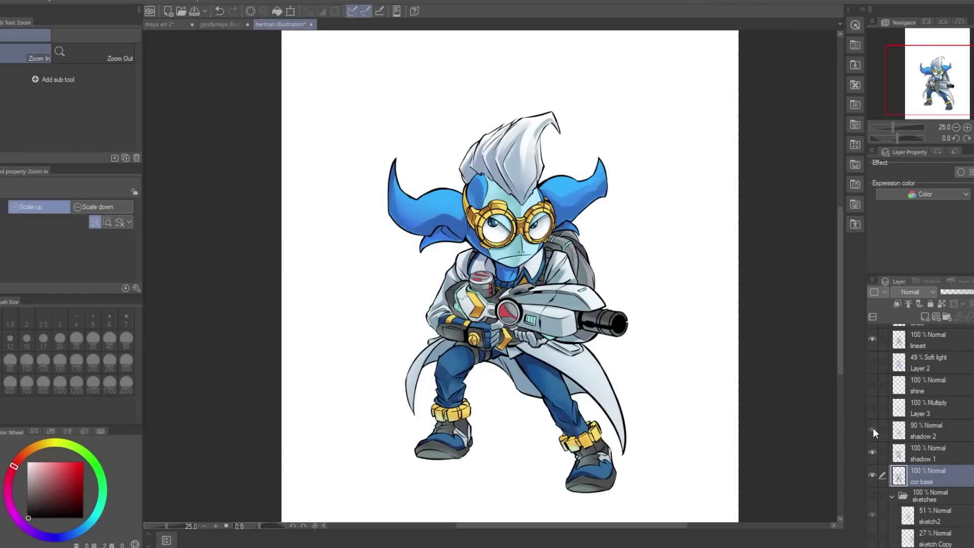
pyautogui.click(873, 430)
pyautogui.click(872, 430)
pyautogui.click(873, 431)
pyautogui.click(873, 430)
pyautogui.click(873, 430)
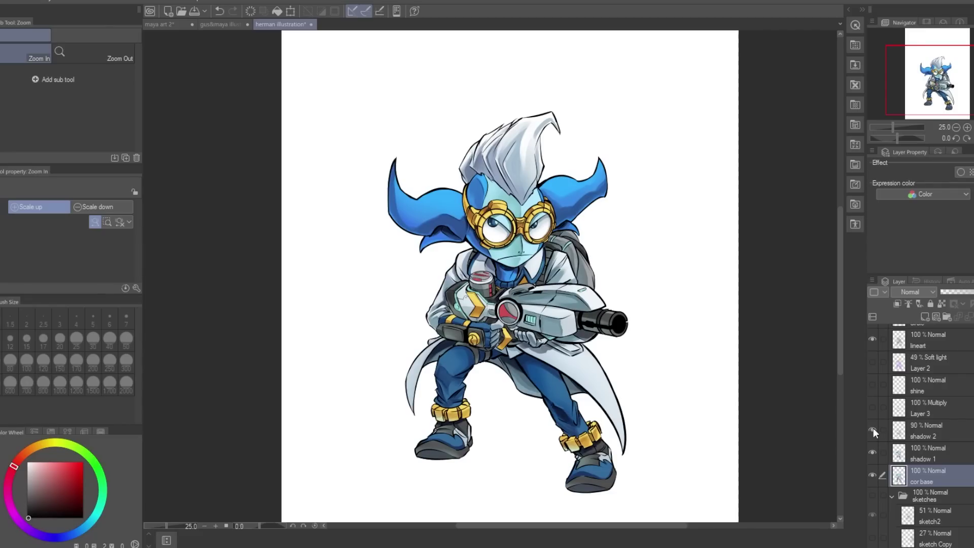
# Toggle the Multiply Layer 3 repeatedly to compare its extra shadows, and leave it visible.
pyautogui.click(872, 408)
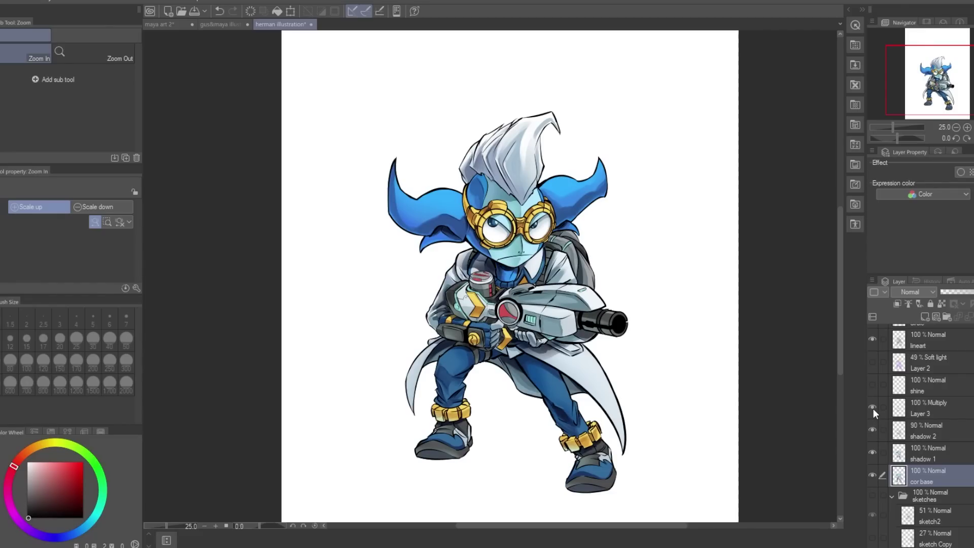
pyautogui.click(872, 409)
pyautogui.click(873, 409)
pyautogui.click(873, 409)
pyautogui.click(873, 409)
pyautogui.click(872, 409)
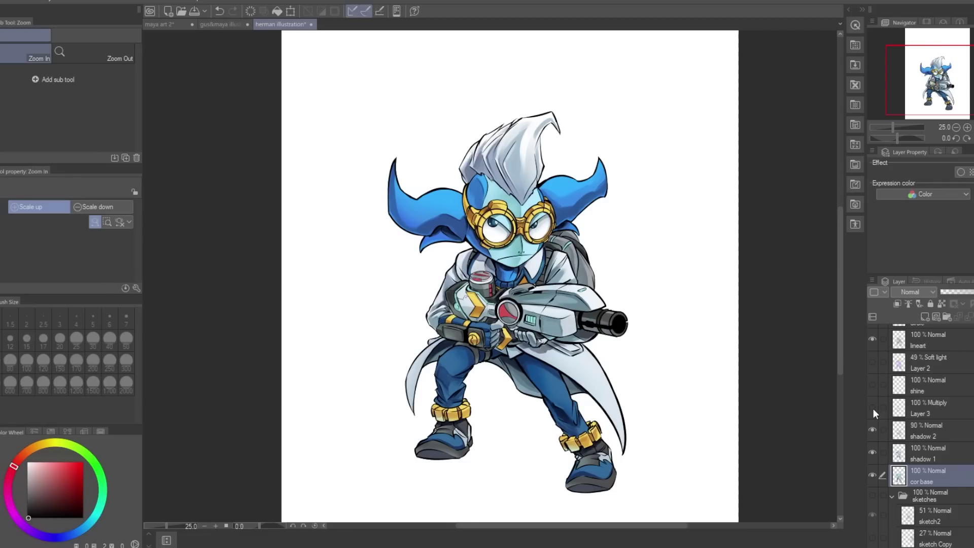
pyautogui.click(872, 409)
pyautogui.click(873, 409)
pyautogui.click(872, 409)
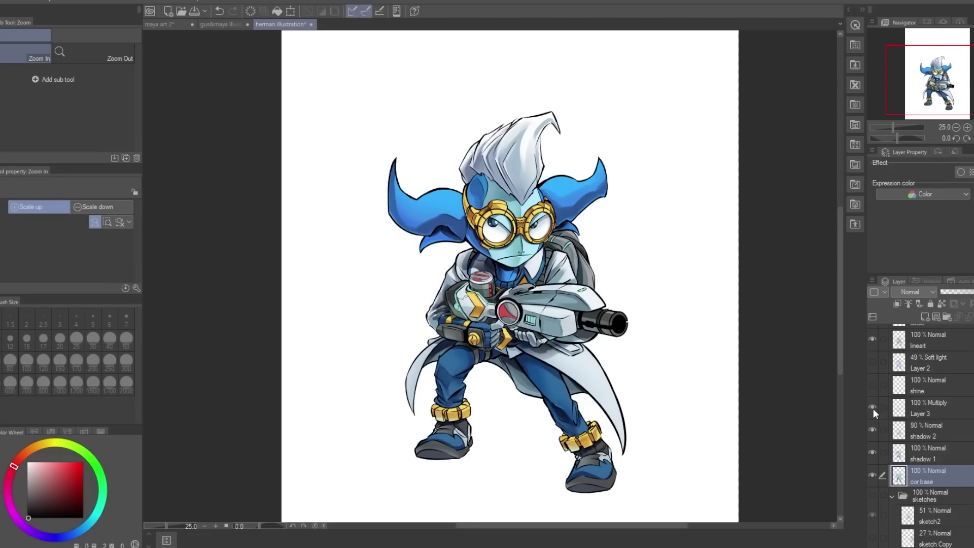
pyautogui.click(873, 409)
pyautogui.click(873, 409)
pyautogui.click(873, 409)
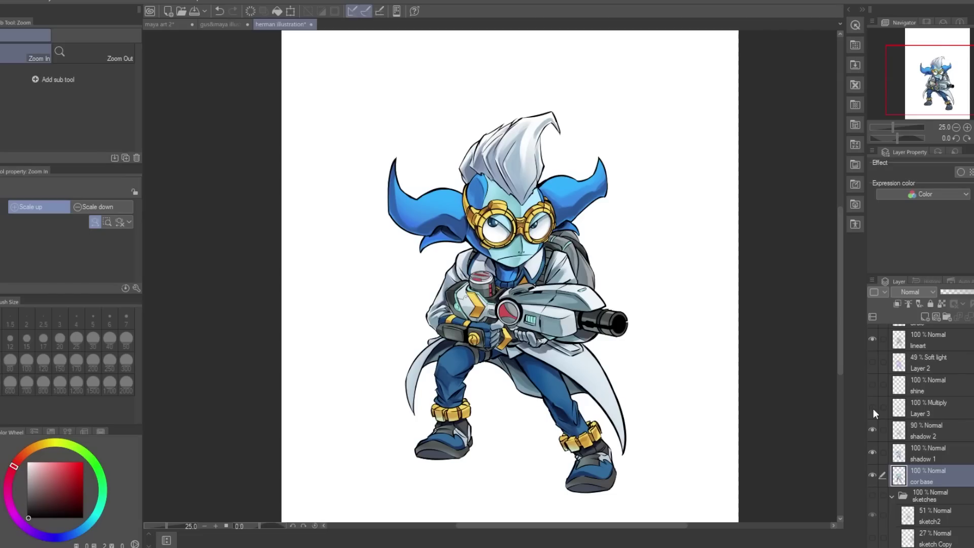
pyautogui.click(873, 409)
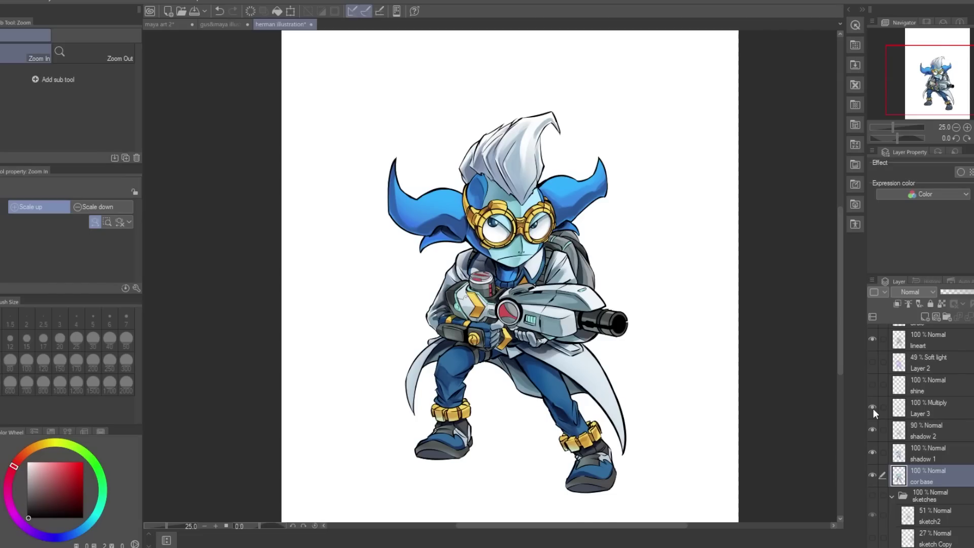
# Show the Normal shine layer and toggle the Soft light Layer 2 to compare its colour tint, leaving both visible.
pyautogui.scroll(1, 873, 408)
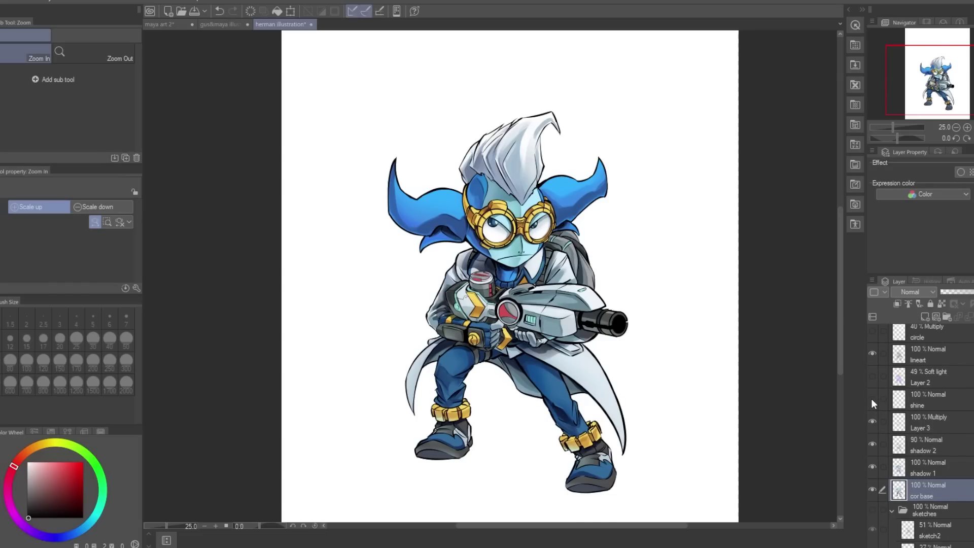
pyautogui.click(872, 397)
pyautogui.scroll(1, 872, 398)
pyautogui.click(873, 389)
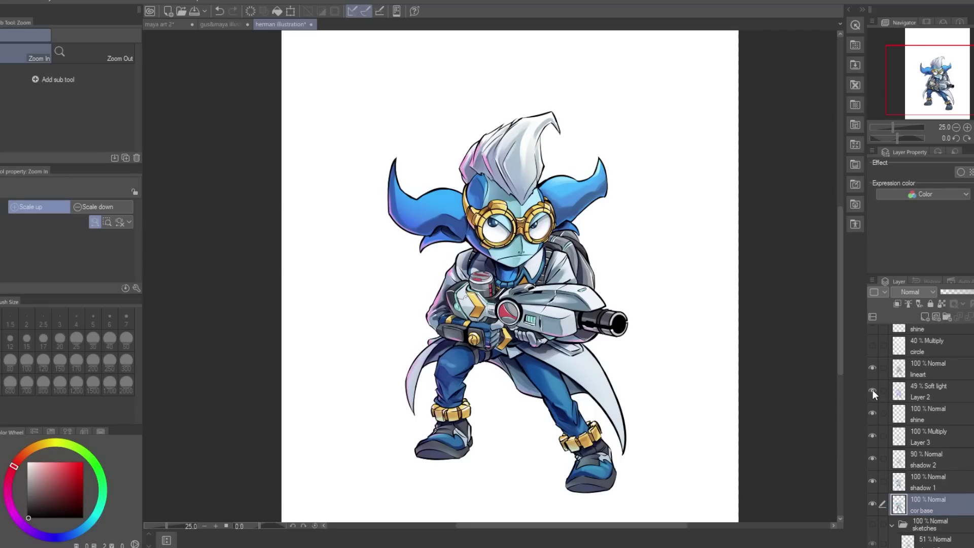
pyautogui.click(873, 390)
pyautogui.click(873, 390)
pyautogui.click(873, 390)
pyautogui.click(873, 390)
pyautogui.click(873, 390)
pyautogui.click(873, 390)
pyautogui.click(872, 389)
# Show the circle, Add (Glow) shine and Layer 9 layers, and briefly toggle the herman gun sketch copy.
pyautogui.scroll(1, 873, 376)
pyautogui.click(871, 358)
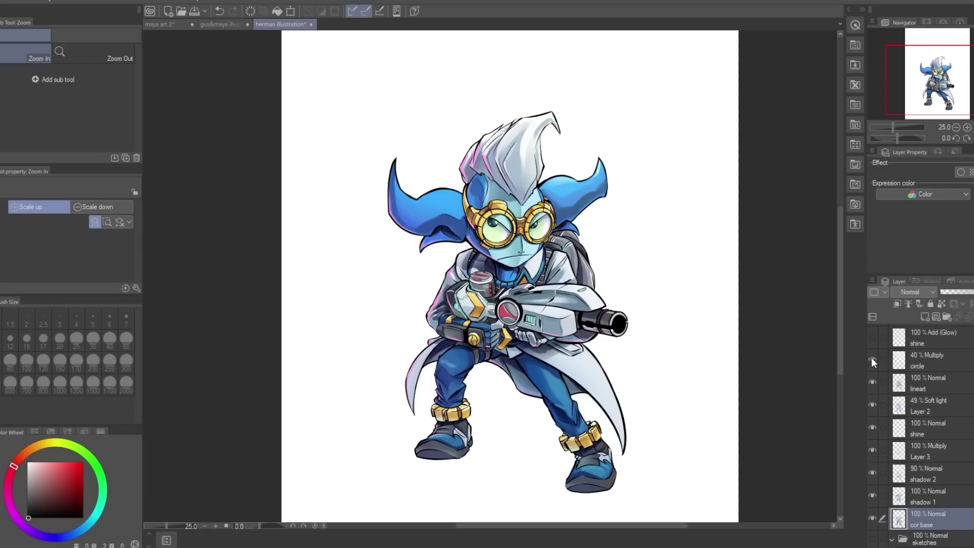
pyautogui.scroll(2, 872, 357)
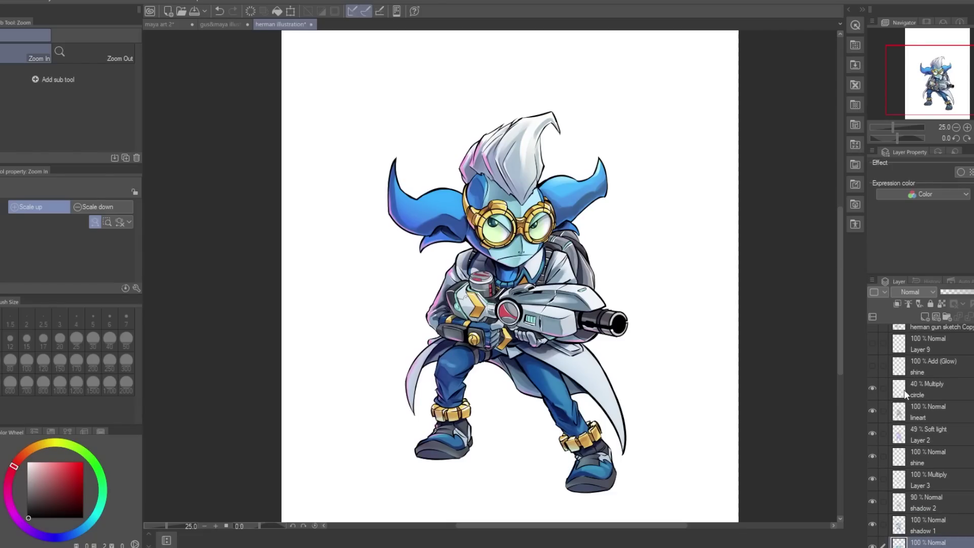
pyautogui.click(872, 366)
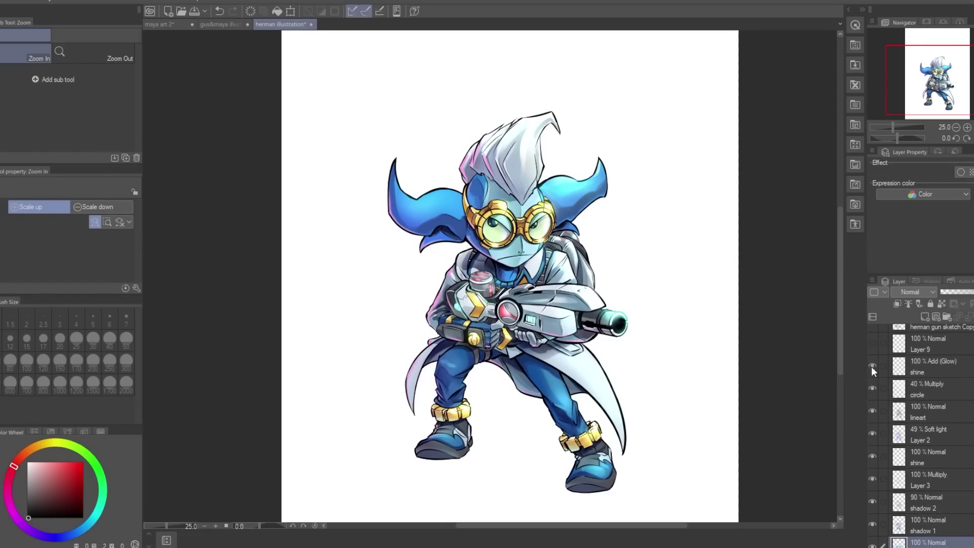
pyautogui.scroll(1, 872, 367)
pyautogui.click(873, 359)
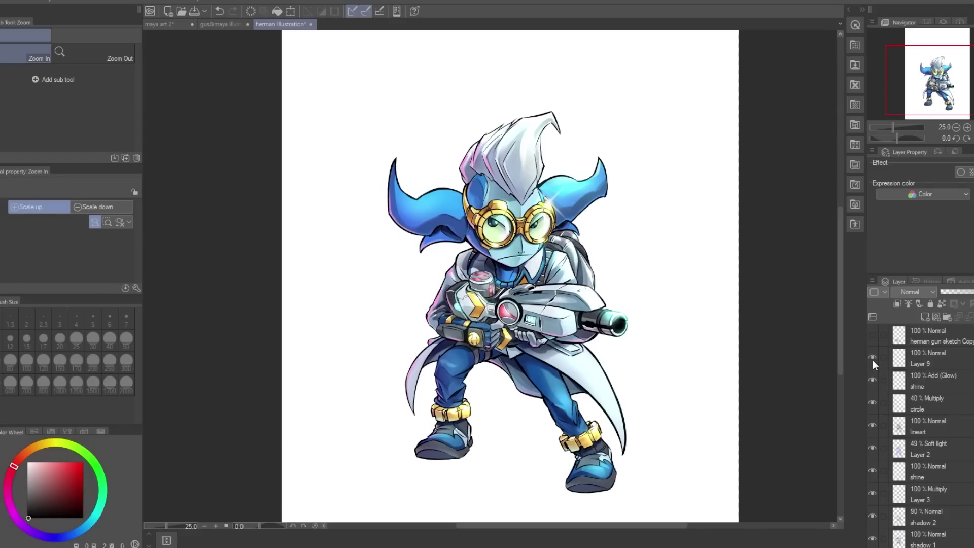
pyautogui.click(873, 336)
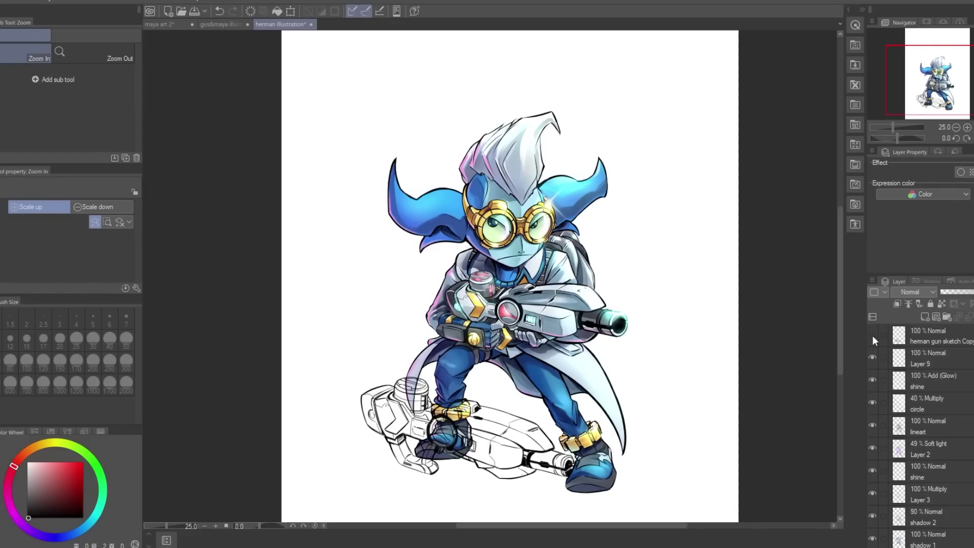
pyautogui.click(873, 336)
# Show Folder 1 with the background artwork and Layer 7 with the ground reflection behind Herman.
pyautogui.scroll(-5, 883, 403)
pyautogui.scroll(-3, 882, 402)
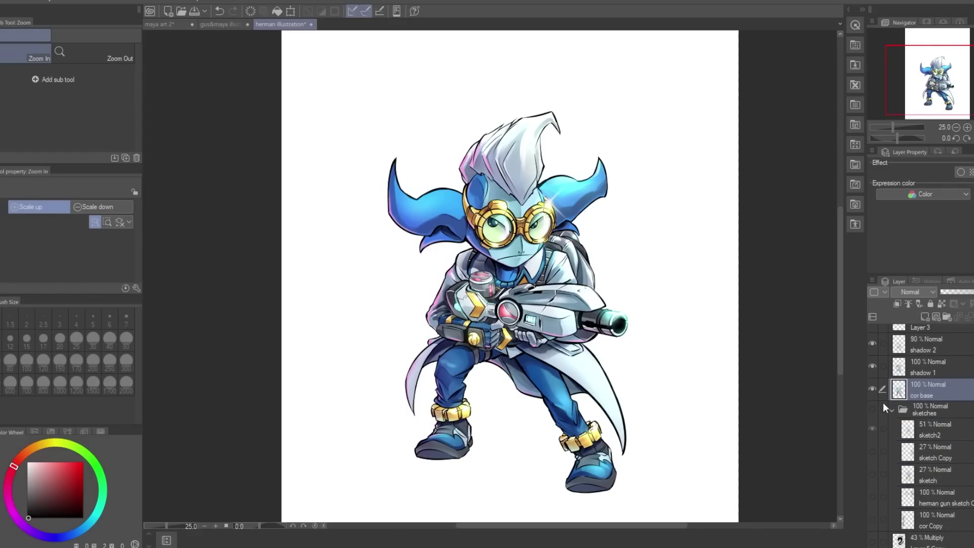
pyautogui.scroll(-10, 878, 407)
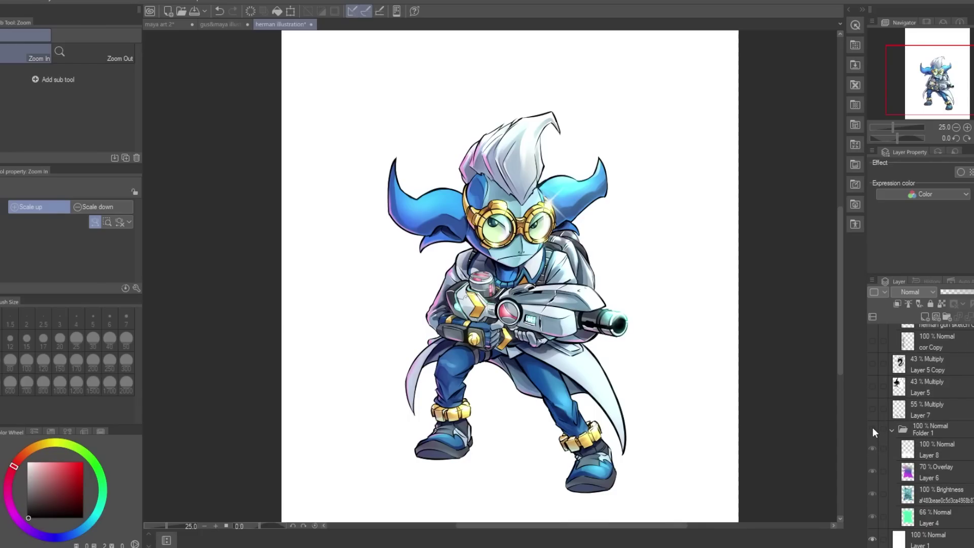
pyautogui.click(873, 429)
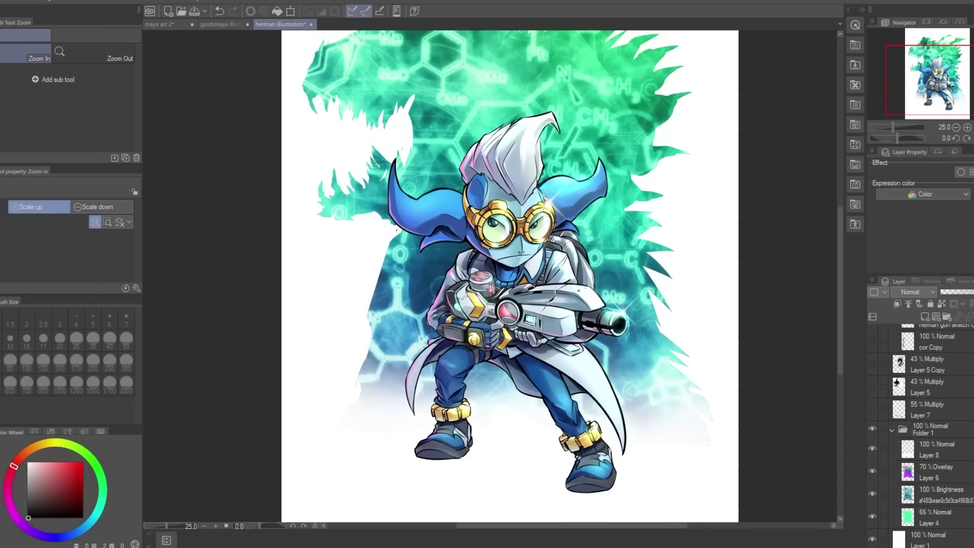
pyautogui.click(872, 410)
pyautogui.scroll(-3, 609, 305)
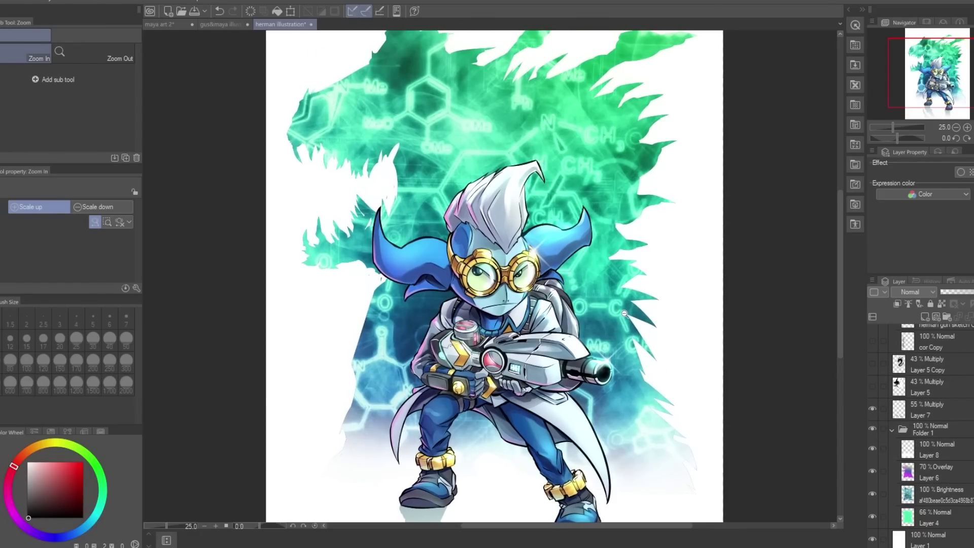
pyautogui.scroll(3, 599, 303)
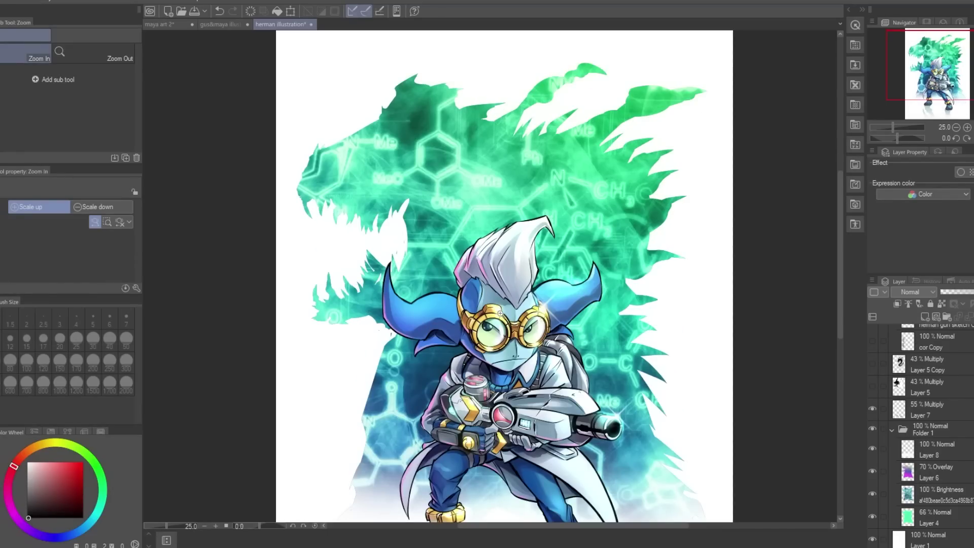
pyautogui.moveTo(516, 244); pyautogui.dragTo(516, 222)
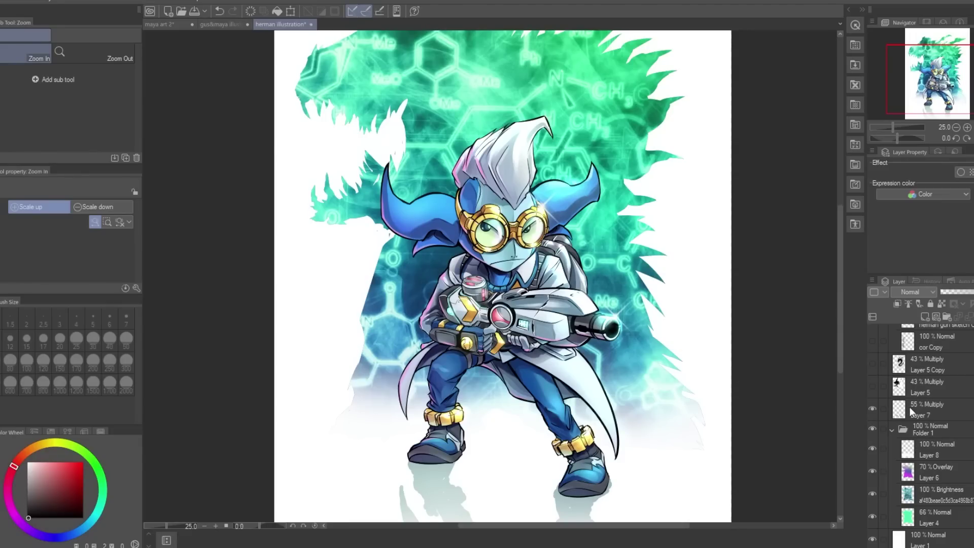
# Bring the Herman artwork into the gus&maya illustration, scale it to 80% and place it in front of the two characters.
pyautogui.scroll(3, 910, 407)
pyautogui.scroll(5, 912, 406)
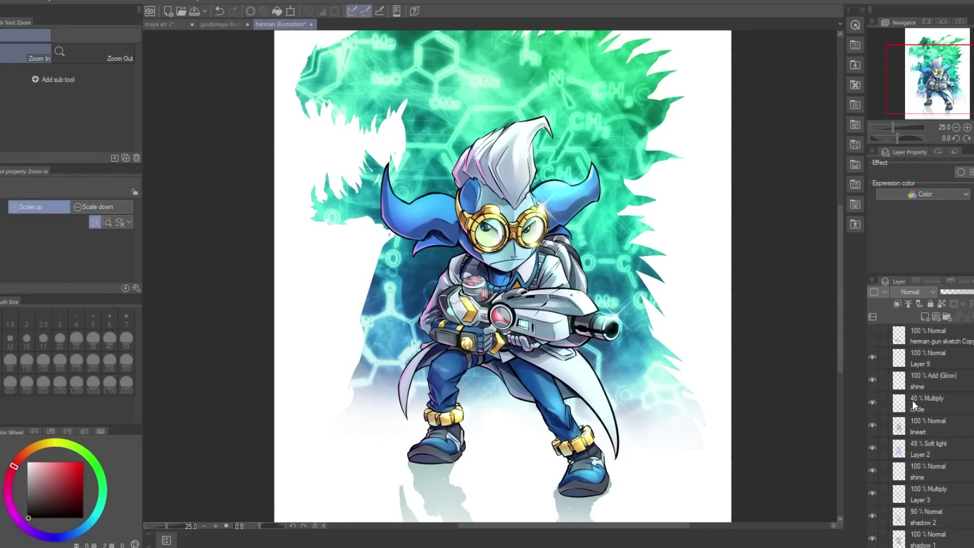
pyautogui.keyDown('shift'); pyautogui.click(926, 355); pyautogui.keyUp('shift')
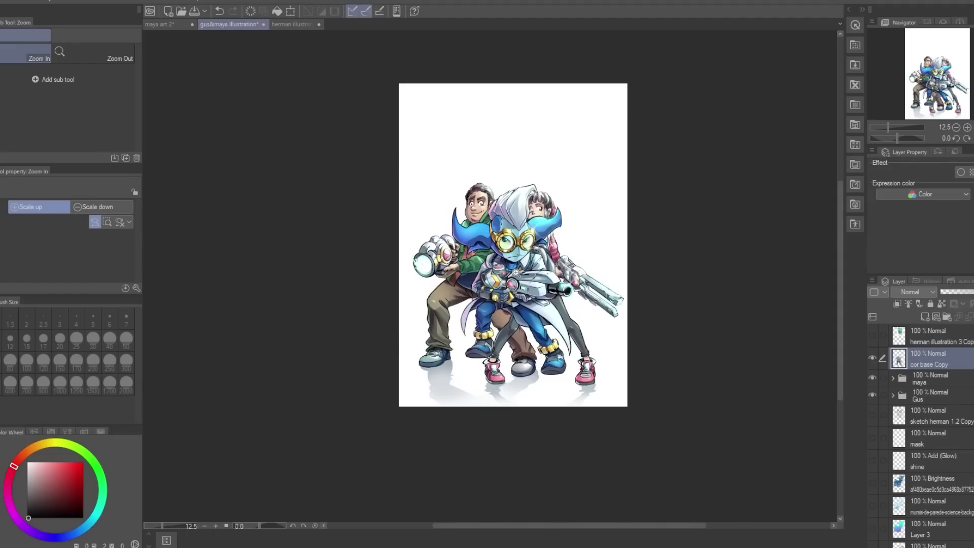
pyautogui.click(517, 273)
pyautogui.press('k')
pyautogui.moveTo(522, 308); pyautogui.dragTo(509, 344)
pyautogui.hotkey('ctrl', 't')
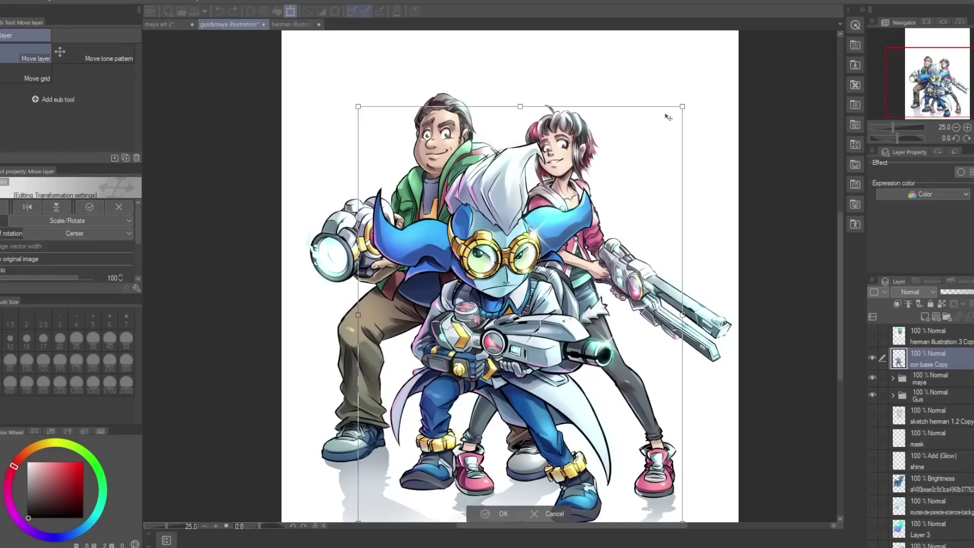
pyautogui.moveTo(680, 109); pyautogui.dragTo(617, 190)
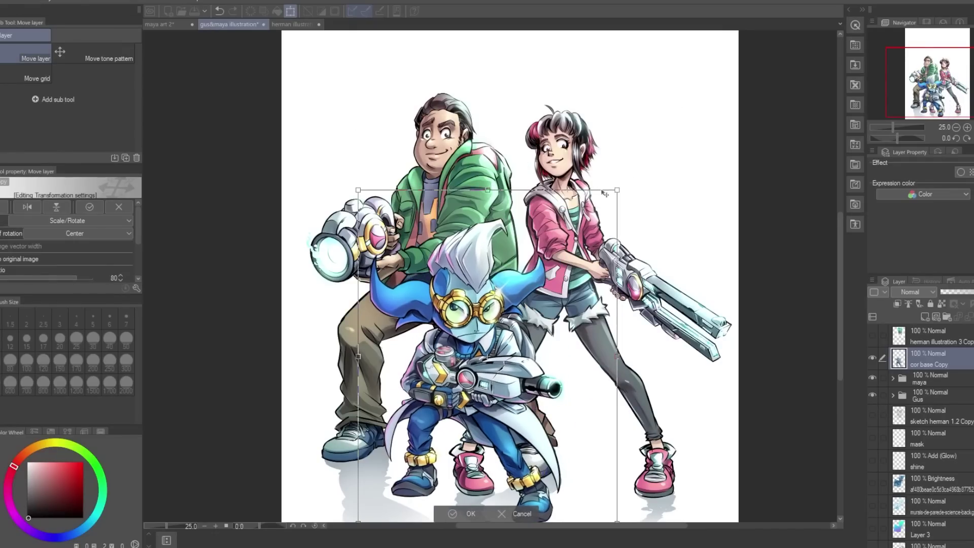
pyautogui.moveTo(527, 335); pyautogui.dragTo(542, 330)
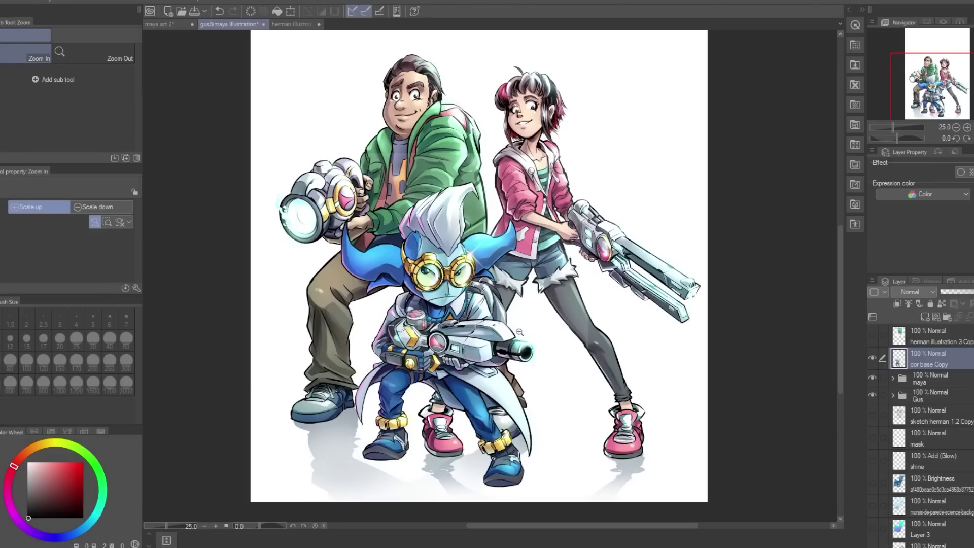
# Show the gradient silhouette on Layer 3 and compare it with the sketch herman 1.2 copy beneath it.
pyautogui.moveTo(517, 323); pyautogui.dragTo(544, 329)
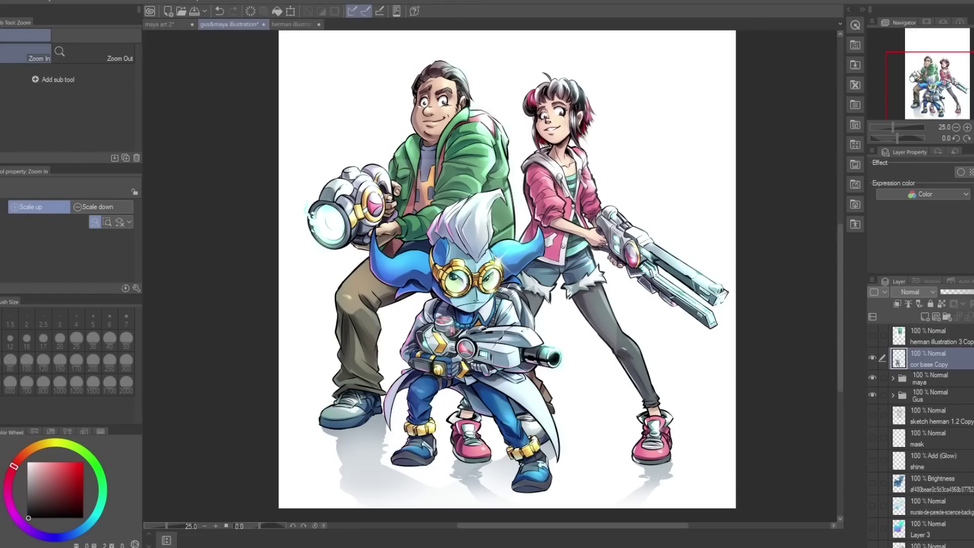
pyautogui.scroll(-3, 882, 356)
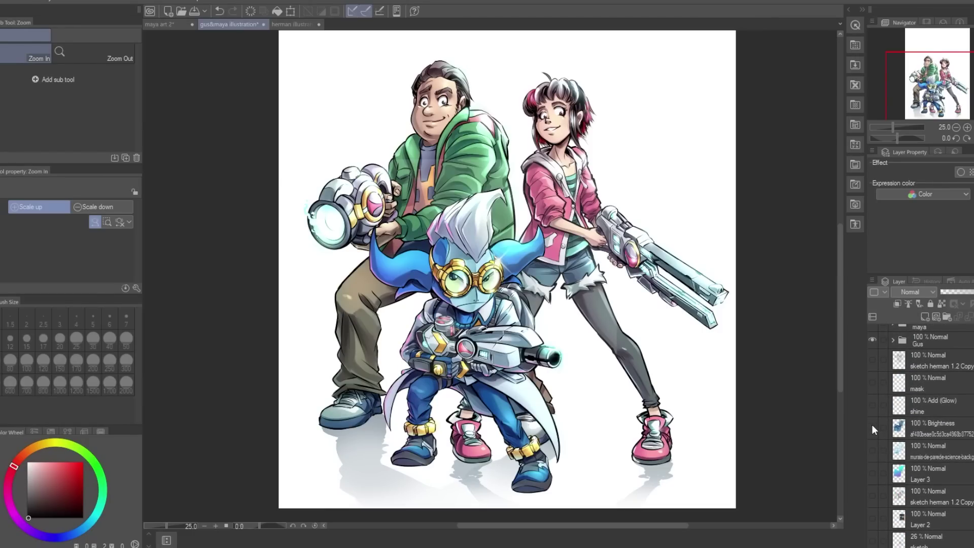
pyautogui.click(872, 427)
pyautogui.click(873, 449)
pyautogui.click(869, 472)
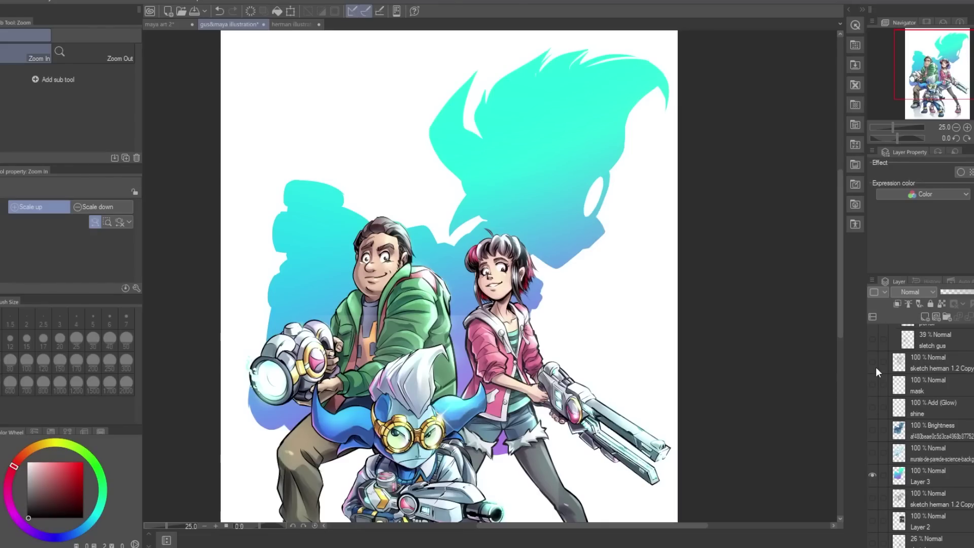
pyautogui.click(872, 497)
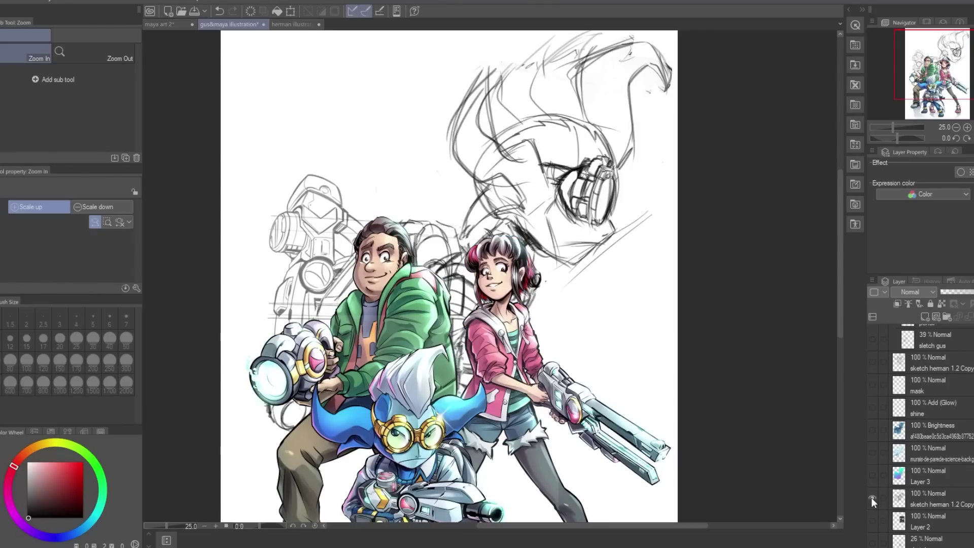
pyautogui.click(872, 497)
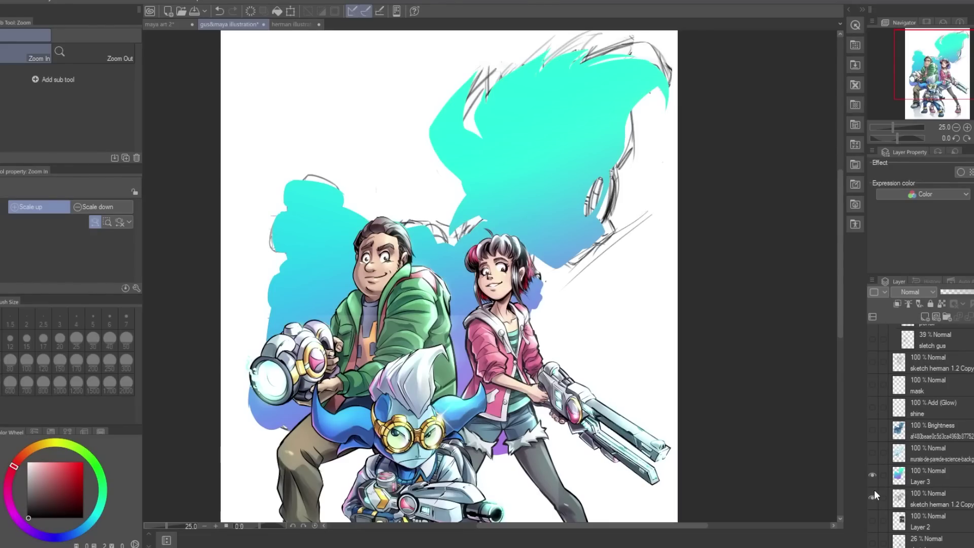
# Toggle the murais-de-parede science background layer, leave it hidden, and show the Brightness texture layer over the silhouette.
pyautogui.click(871, 450)
pyautogui.click(870, 450)
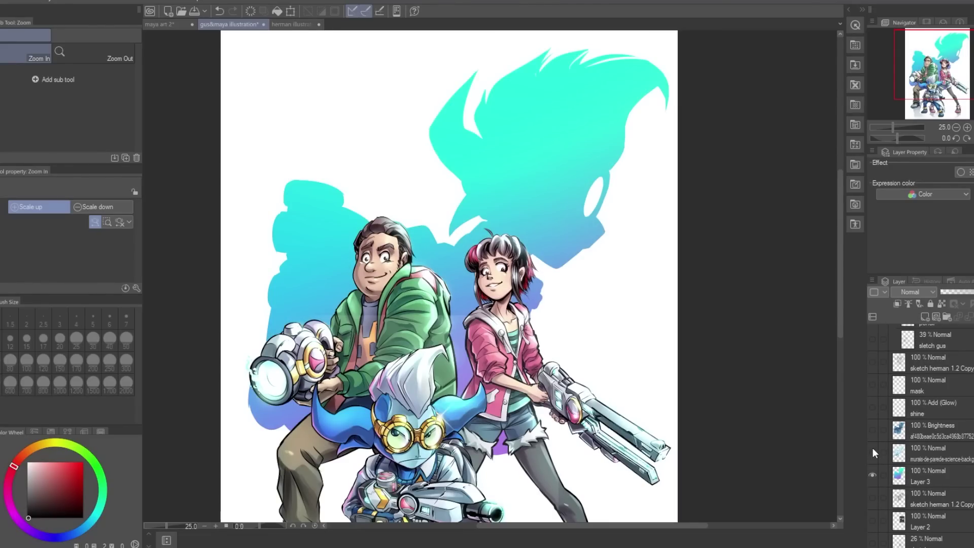
pyautogui.click(873, 449)
pyautogui.click(873, 449)
pyautogui.click(875, 430)
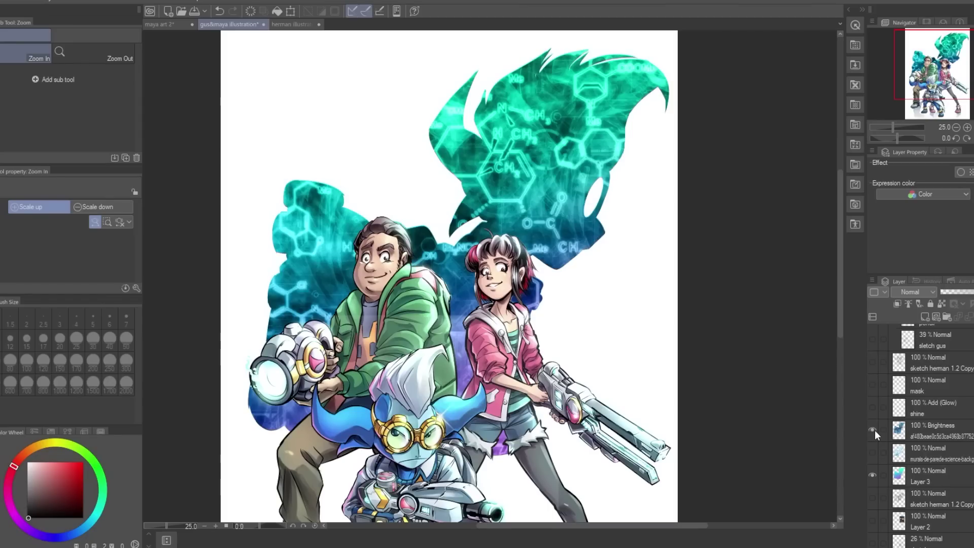
# Show the shine glow layer and the mask layer over the textured silhouette behind the characters.
pyautogui.click(872, 407)
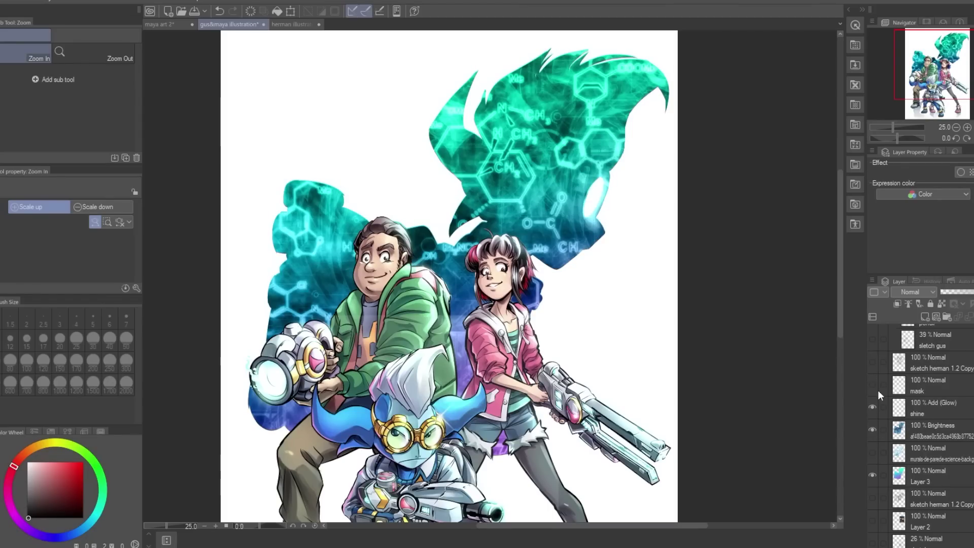
pyautogui.click(870, 387)
pyautogui.click(870, 387)
pyautogui.click(871, 387)
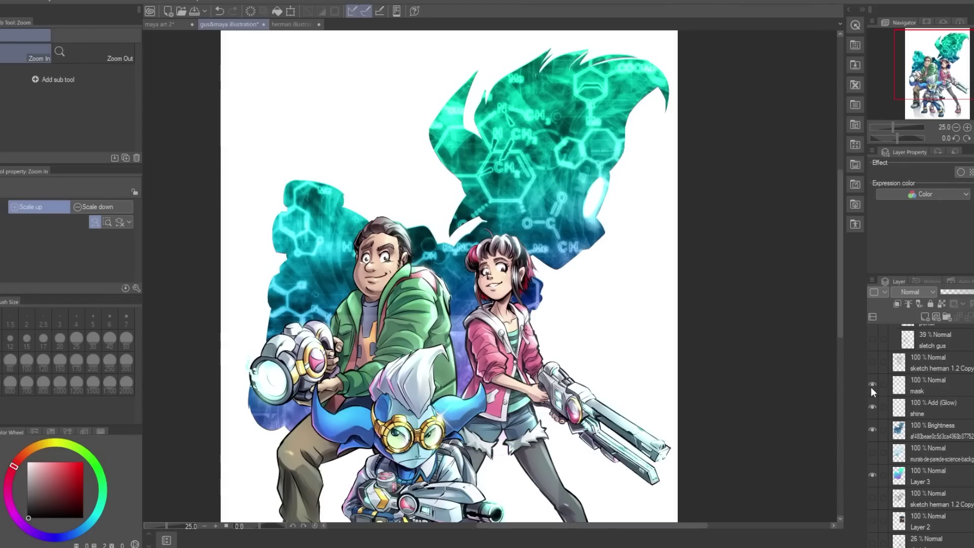
# Hide and show the shine layer and the Layer 3 gradient to compare their effect on the background silhouette.
pyautogui.moveTo(545, 345); pyautogui.dragTo(626, 315)
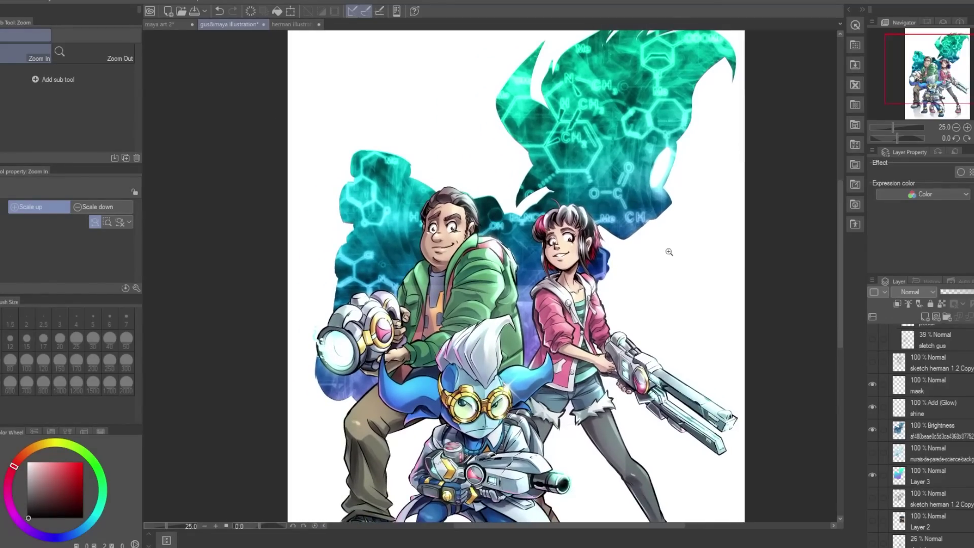
pyautogui.moveTo(593, 368); pyautogui.dragTo(597, 294)
pyautogui.moveTo(599, 358); pyautogui.dragTo(586, 315)
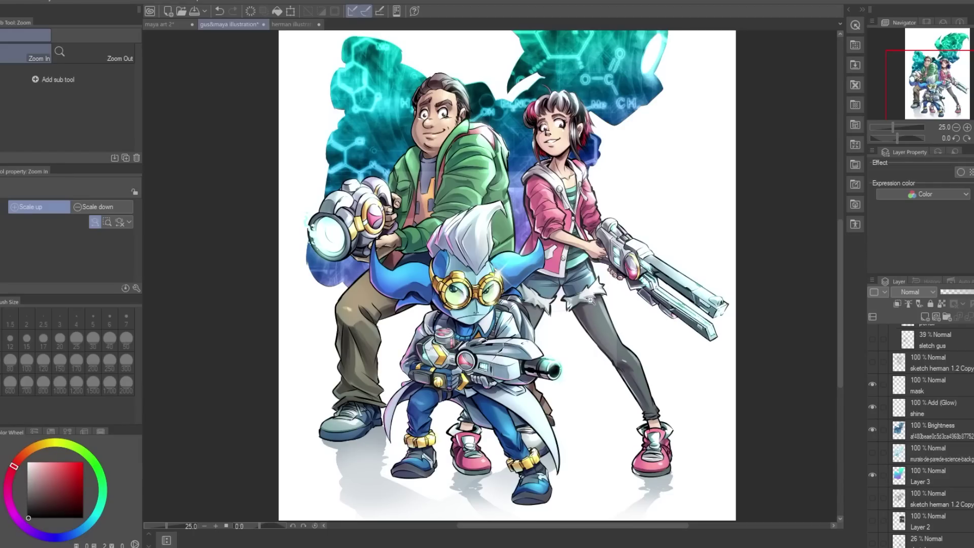
pyautogui.moveTo(525, 287); pyautogui.dragTo(482, 336)
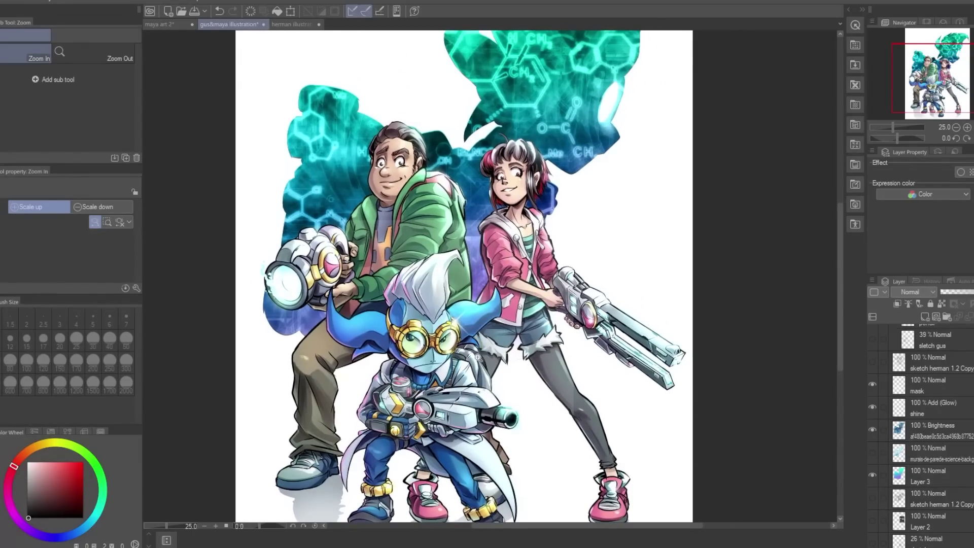
pyautogui.click(871, 385)
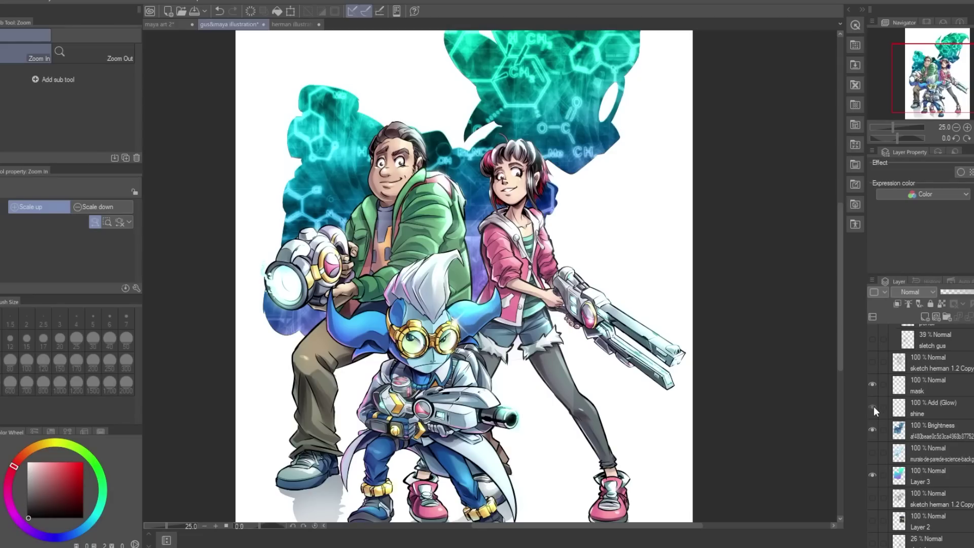
pyautogui.click(873, 407)
pyautogui.click(873, 476)
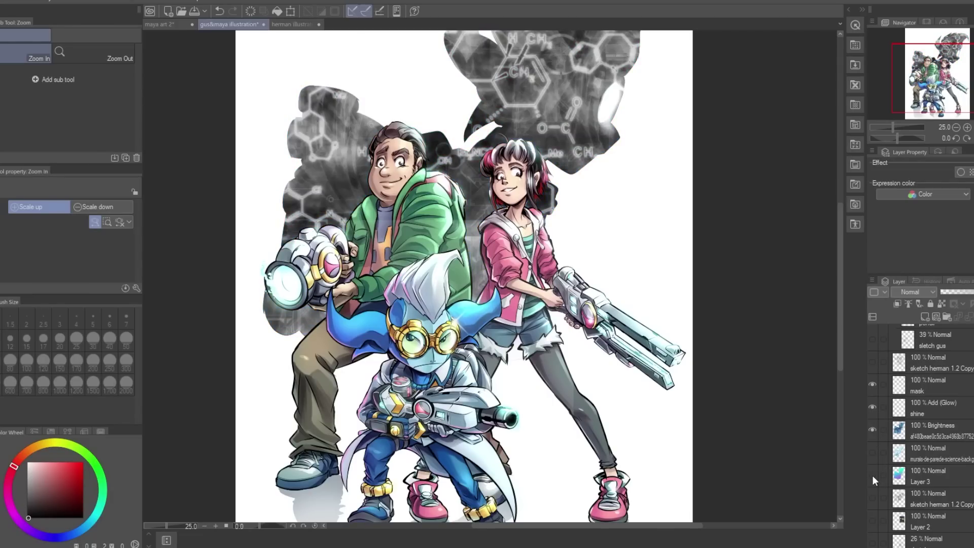
pyautogui.click(873, 476)
pyautogui.scroll(-3, 872, 476)
pyautogui.scroll(3, 873, 474)
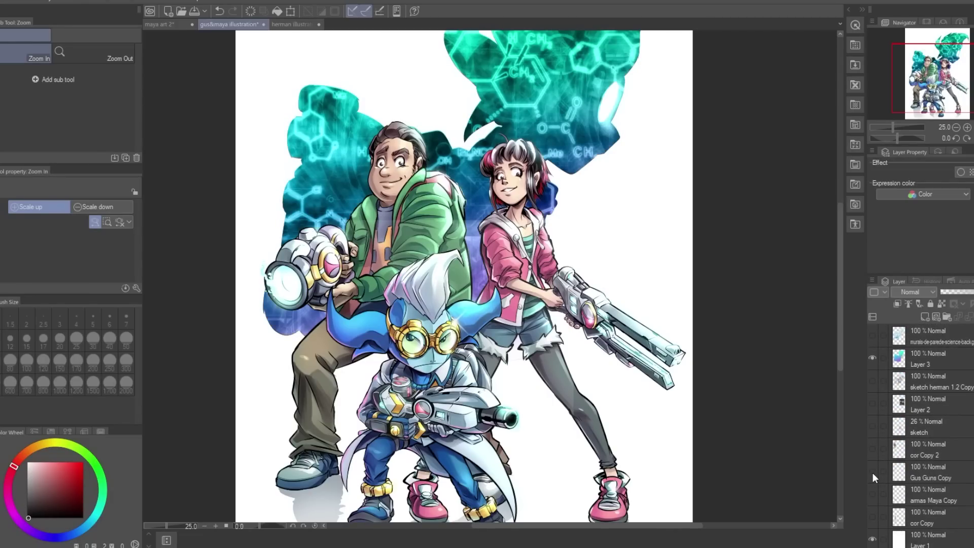
# Examine the combined illustration up close around Herman's horn, goggles and weapon, and return to the full view of all three characters.
pyautogui.moveTo(533, 347); pyautogui.dragTo(543, 293)
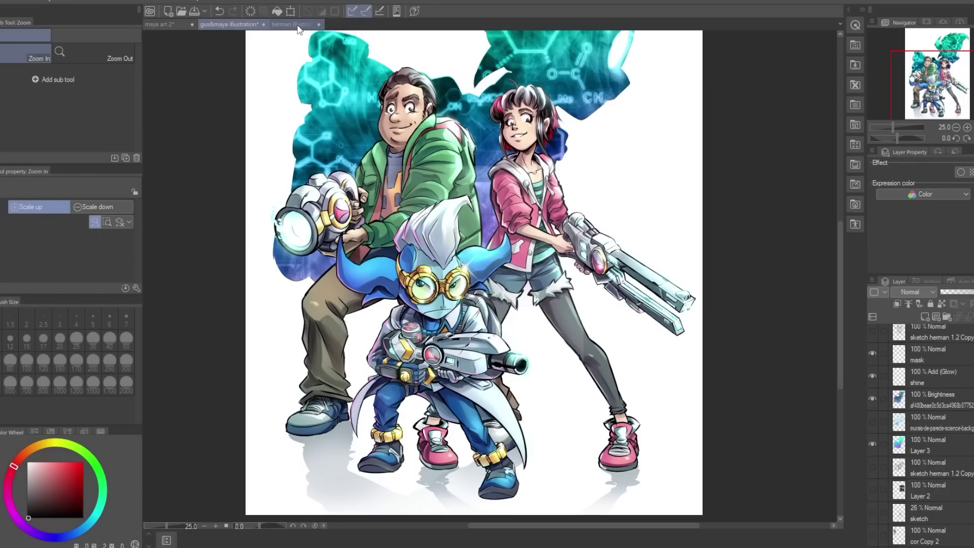
pyautogui.click(491, 174)
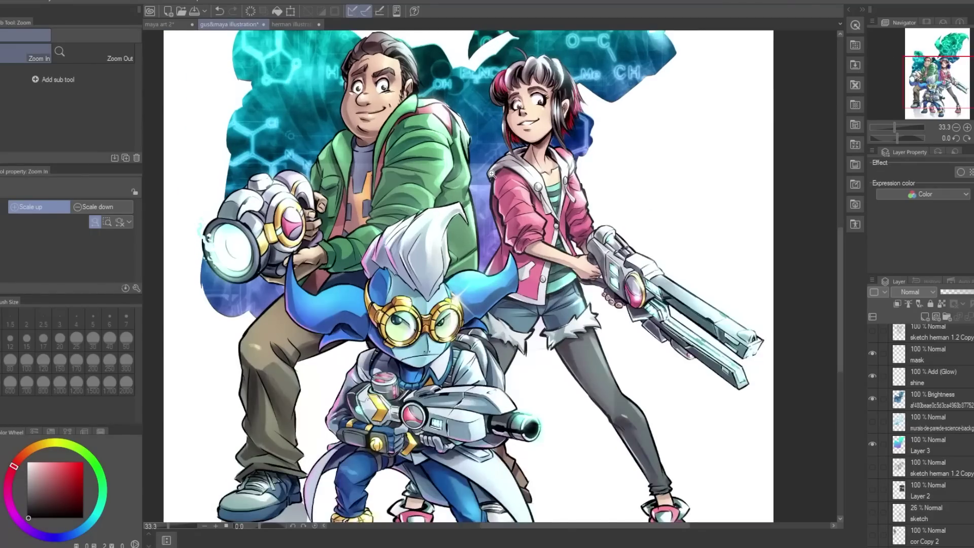
pyautogui.click(392, 108)
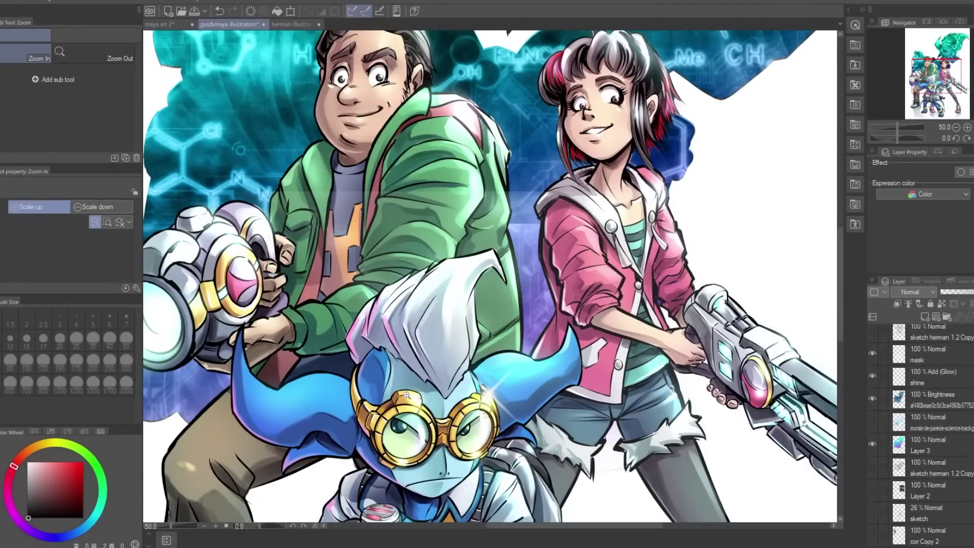
pyautogui.moveTo(399, 420); pyautogui.dragTo(462, 256)
pyautogui.moveTo(326, 253); pyautogui.dragTo(426, 245)
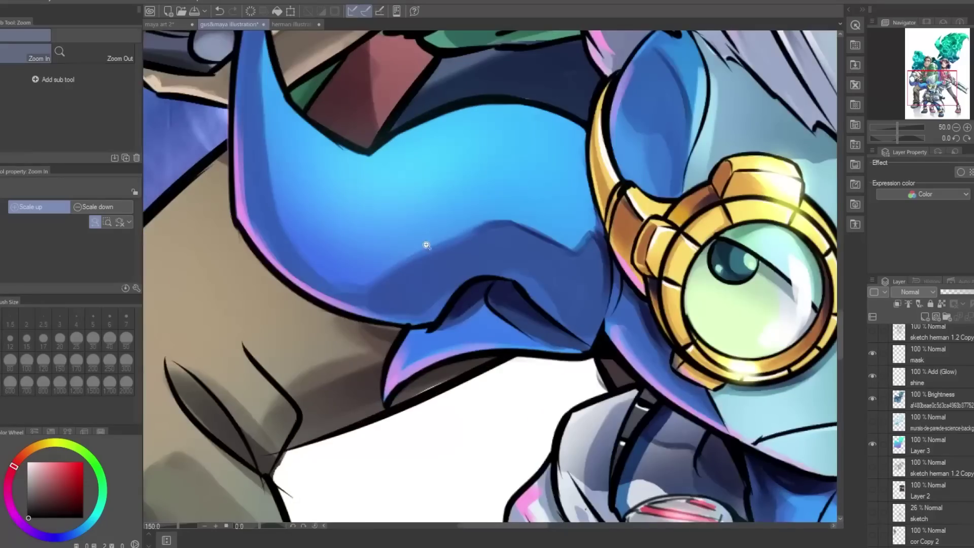
pyautogui.click(484, 236)
pyautogui.keyDown('alt'); pyautogui.click(668, 251); pyautogui.keyUp('alt')
pyautogui.keyDown('alt'); pyautogui.click(668, 252); pyautogui.keyUp('alt')
pyautogui.keyDown('alt'); pyautogui.click(668, 251); pyautogui.keyUp('alt')
pyautogui.keyDown('alt'); pyautogui.click(668, 251); pyautogui.keyUp('alt')
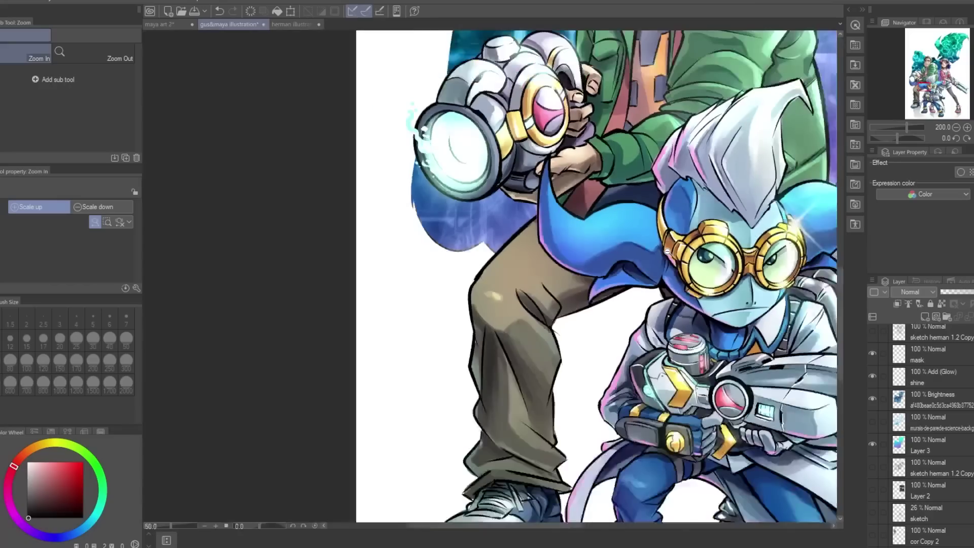
pyautogui.keyDown('alt'); pyautogui.click(668, 251); pyautogui.keyUp('alt')
pyautogui.keyDown('alt'); pyautogui.click(668, 251); pyautogui.keyUp('alt')
pyautogui.moveTo(688, 252); pyautogui.dragTo(406, 289)
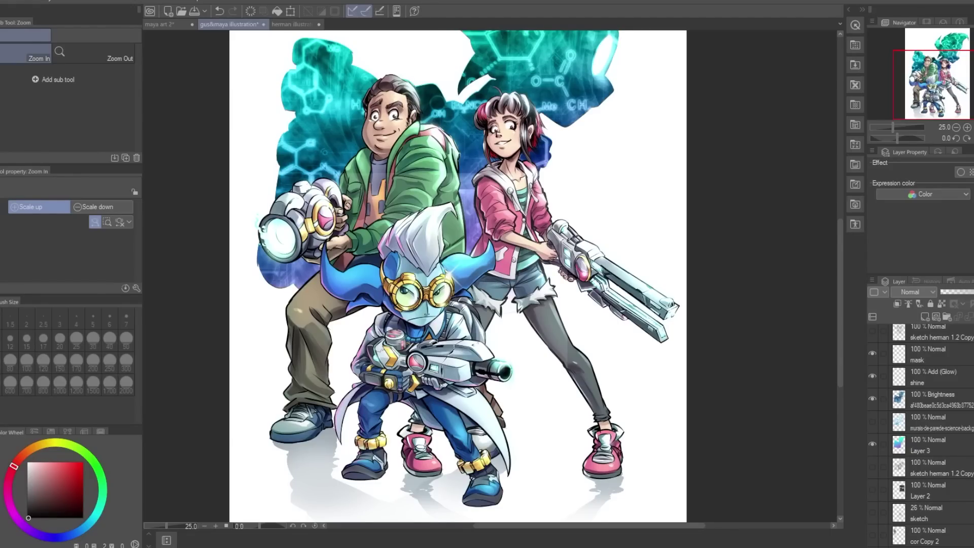
# View the maya art 2 illustration for comparison and return to the gus&maya illustration.
pyautogui.click(175, 28)
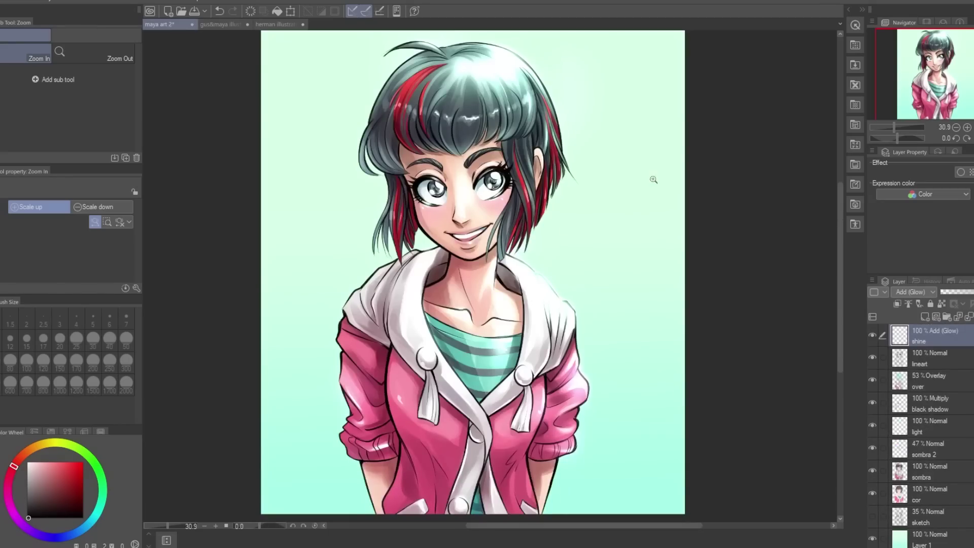
pyautogui.click(223, 25)
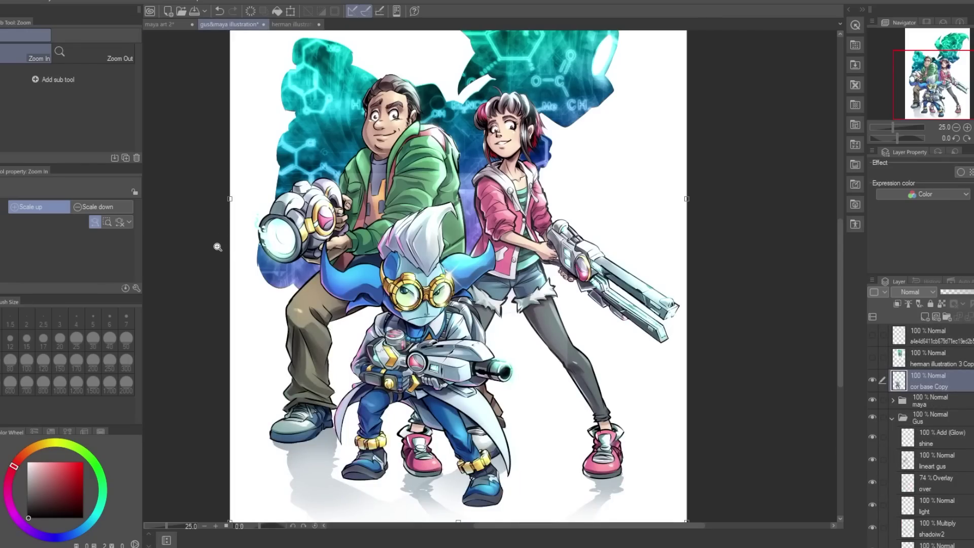